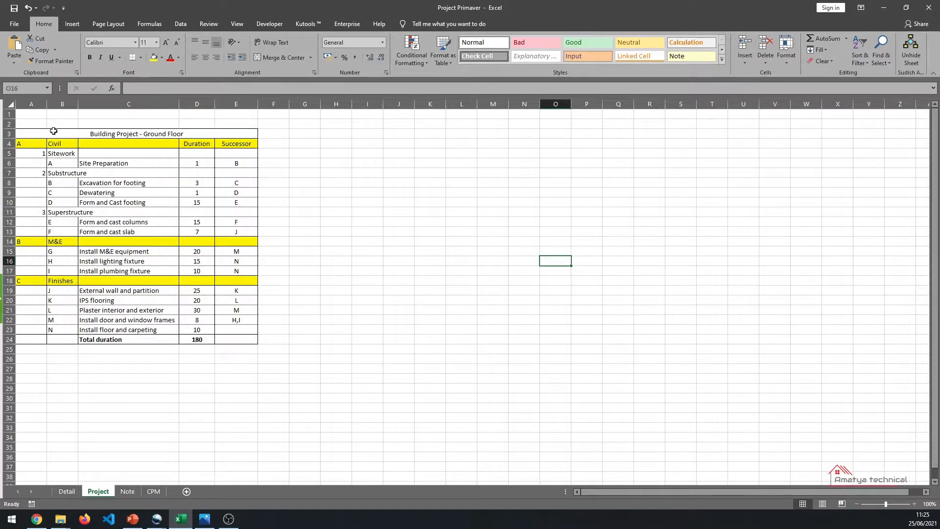
# - Review the building project table's title, category rows and activity groups on the Project sheet
pyautogui.moveTo(55, 131); pyautogui.dragTo(88, 338)
pyautogui.click(93, 193)
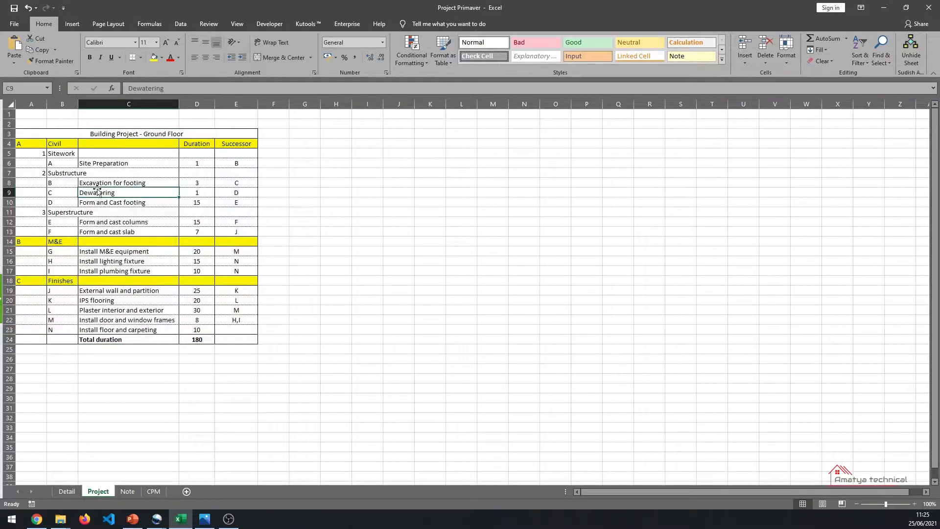
pyautogui.click(125, 137)
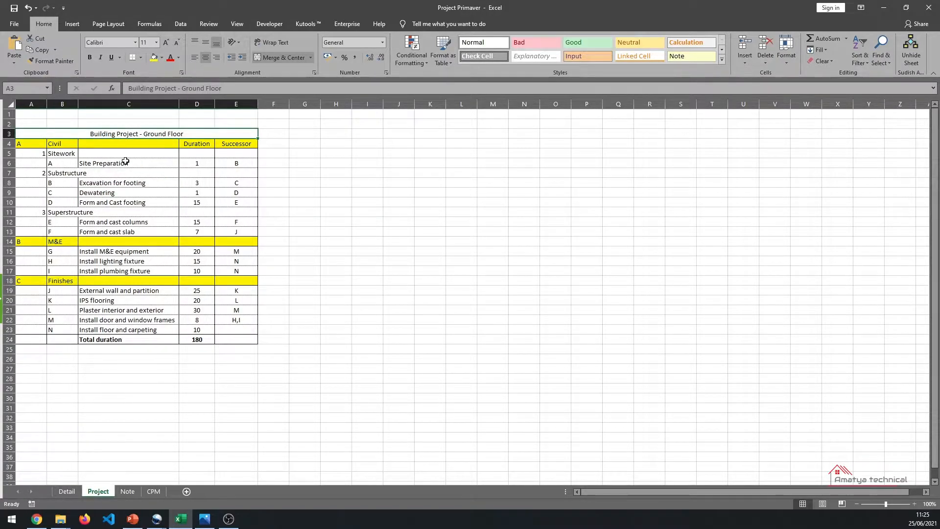
pyautogui.moveTo(31, 146); pyautogui.dragTo(245, 141)
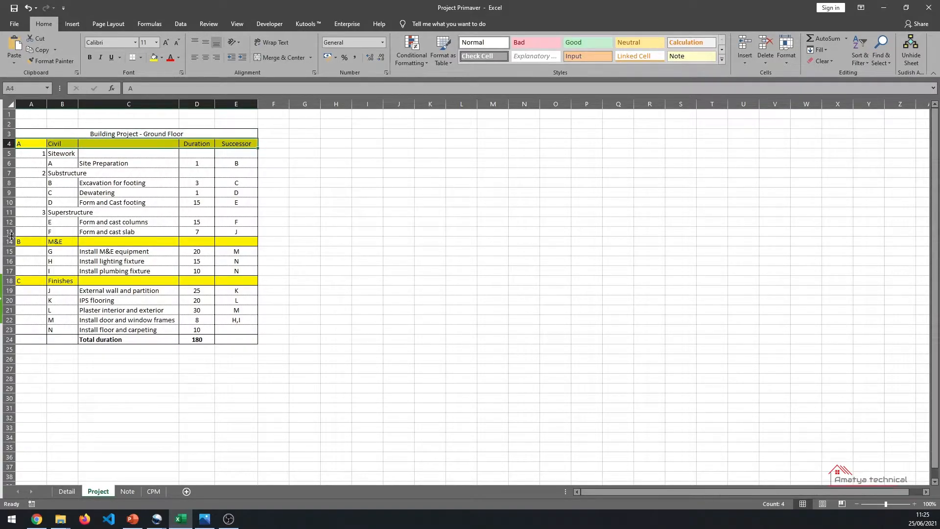
pyautogui.click(64, 146)
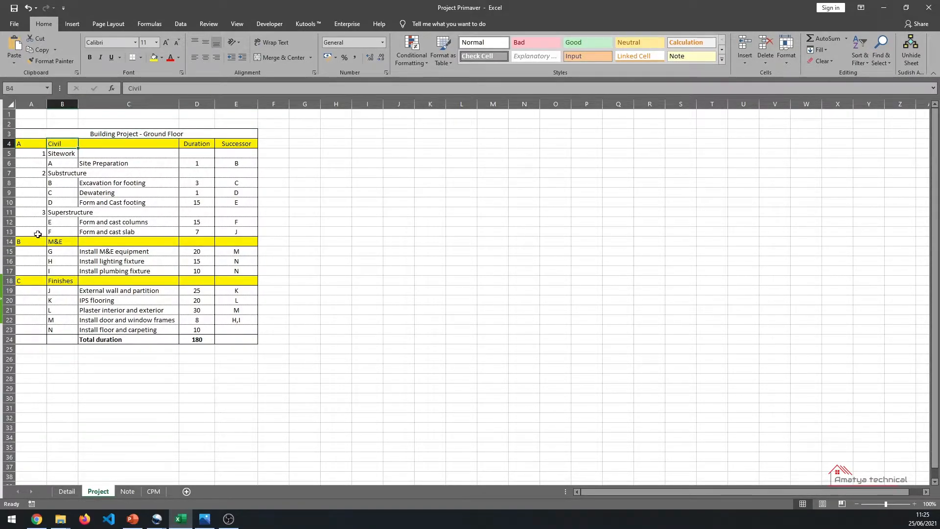
pyautogui.moveTo(41, 161); pyautogui.dragTo(232, 222)
pyautogui.moveTo(71, 243); pyautogui.dragTo(91, 243)
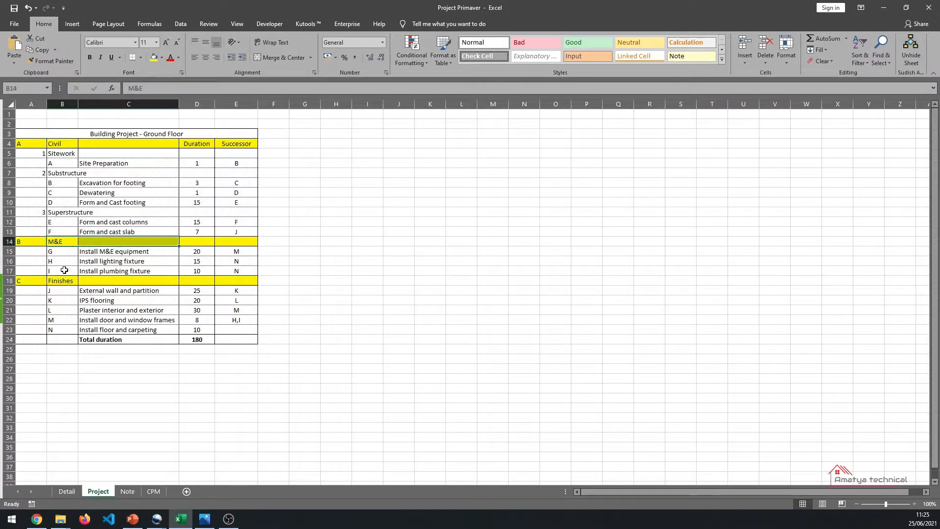
pyautogui.click(64, 268)
pyautogui.moveTo(36, 145); pyautogui.dragTo(156, 144)
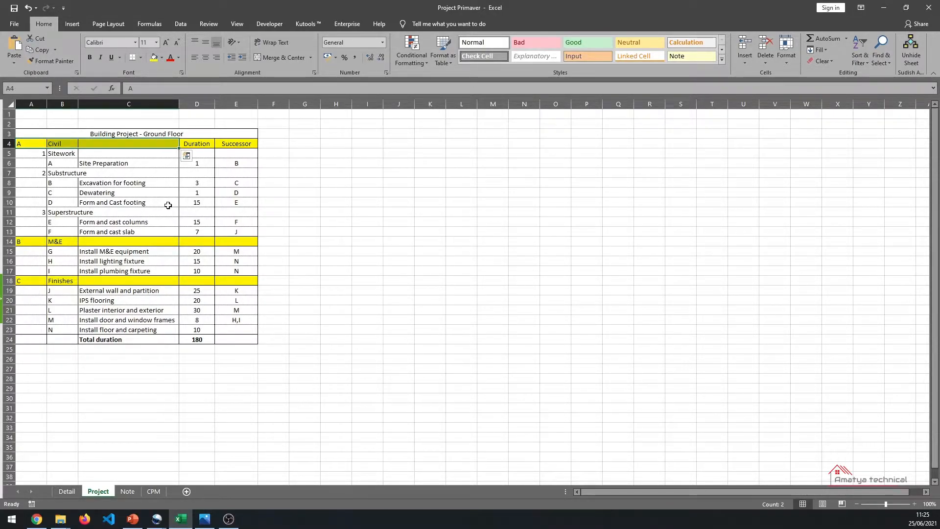
pyautogui.moveTo(167, 216); pyautogui.dragTo(161, 222)
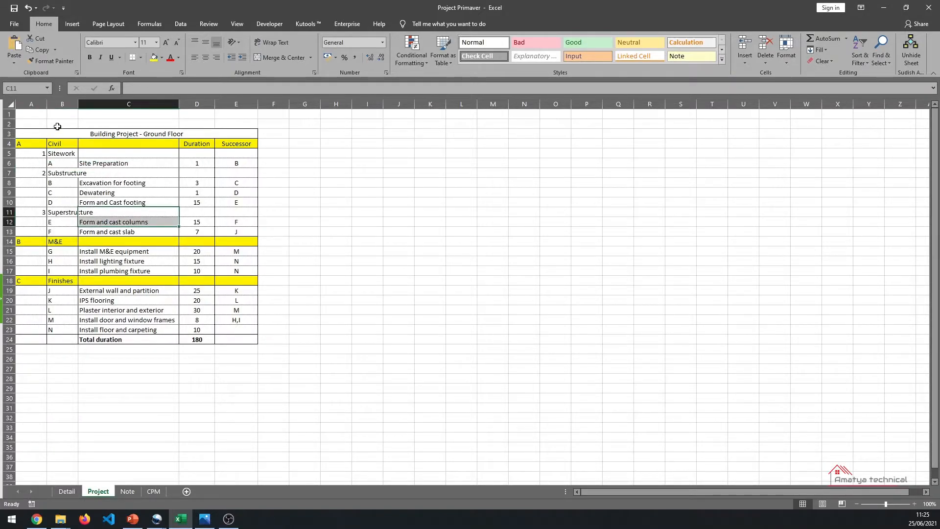
pyautogui.click(62, 145)
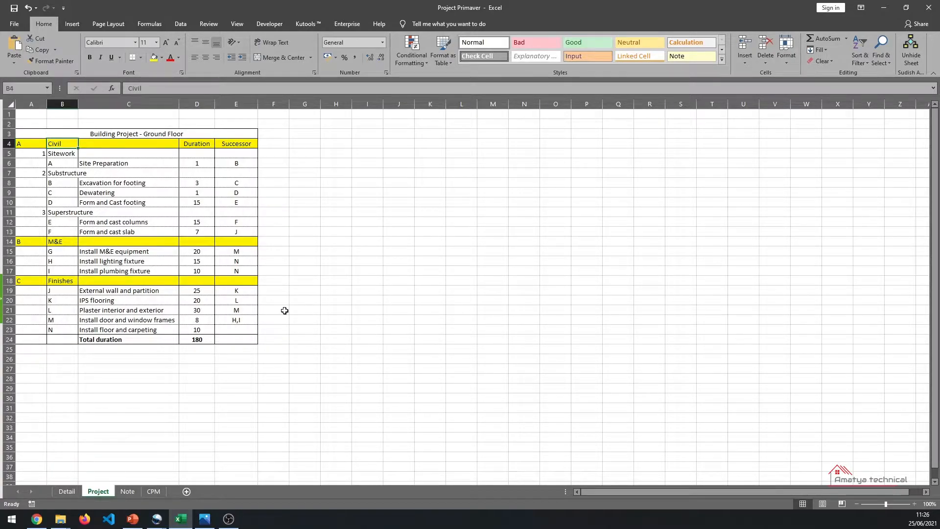
# - Examine the activity descriptions, durations and successor columns of the project table
pyautogui.click(283, 310)
pyautogui.moveTo(106, 165); pyautogui.dragTo(109, 174)
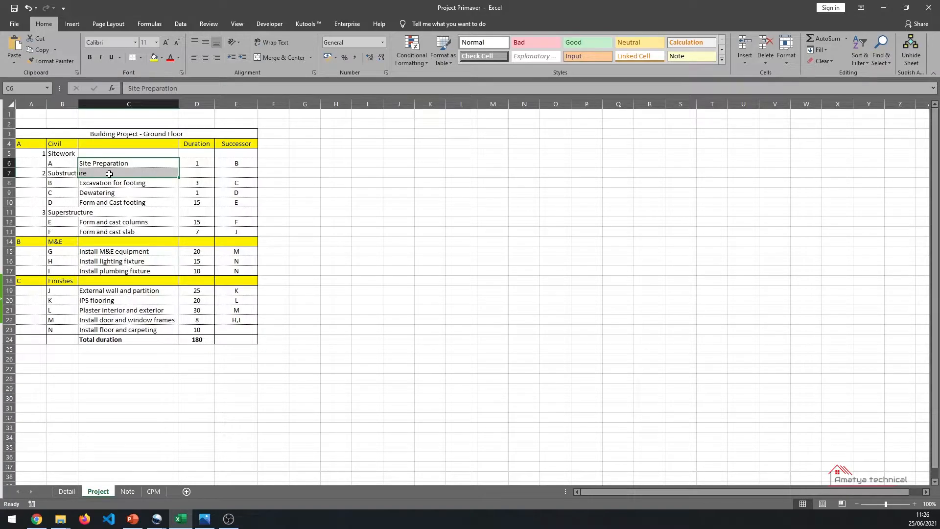
pyautogui.click(126, 165)
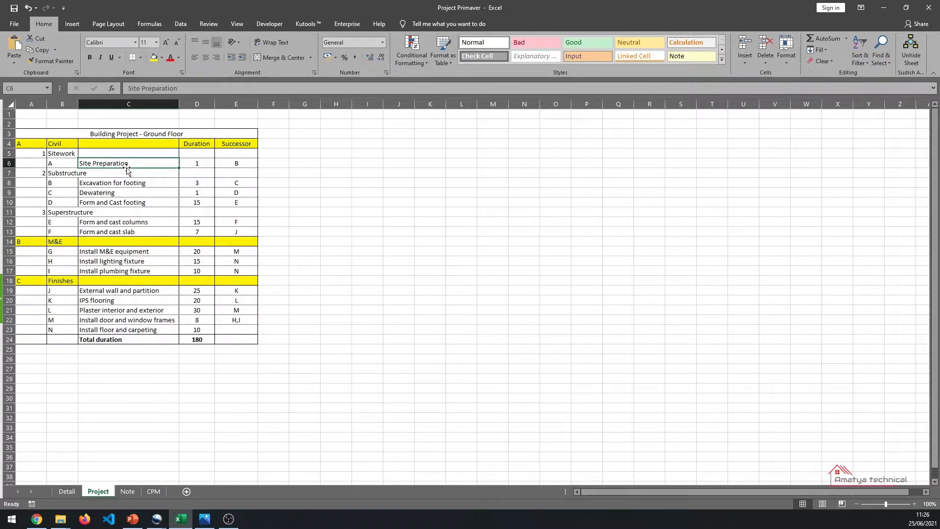
pyautogui.click(146, 173)
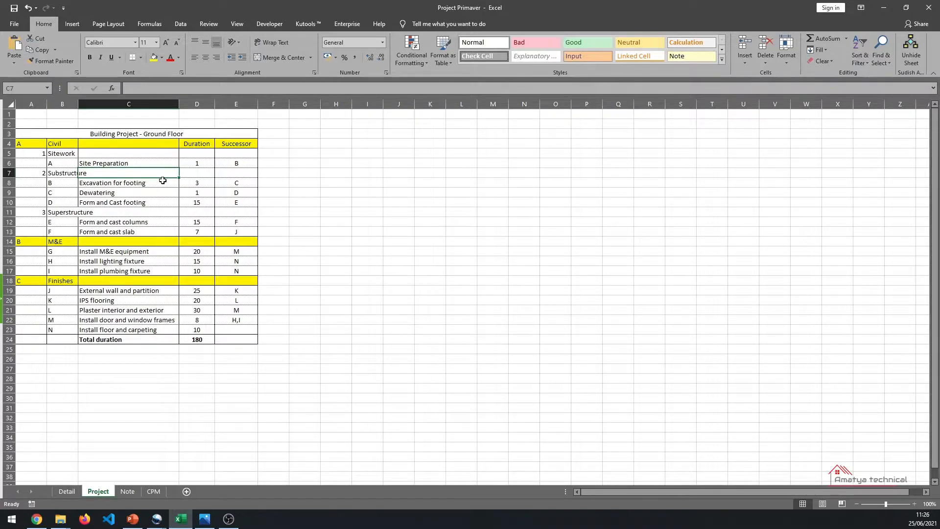
pyautogui.click(140, 162)
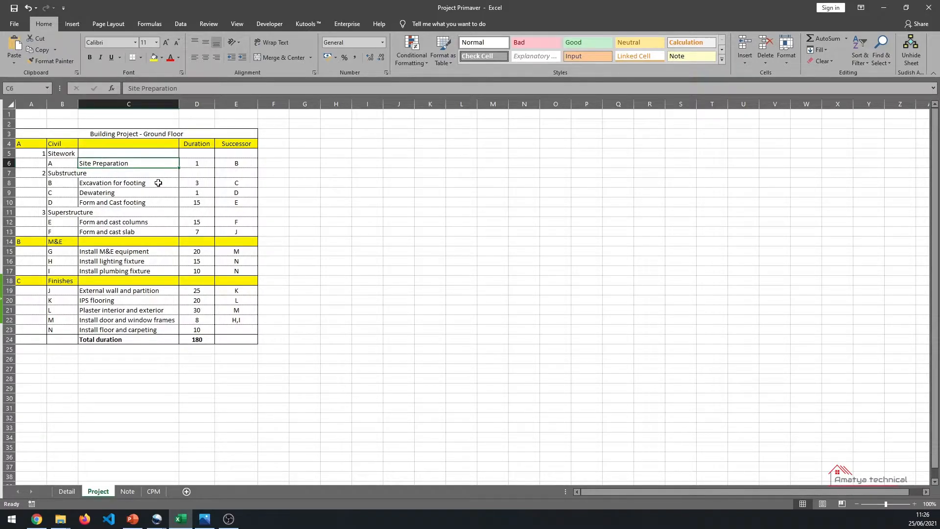
pyautogui.click(131, 195)
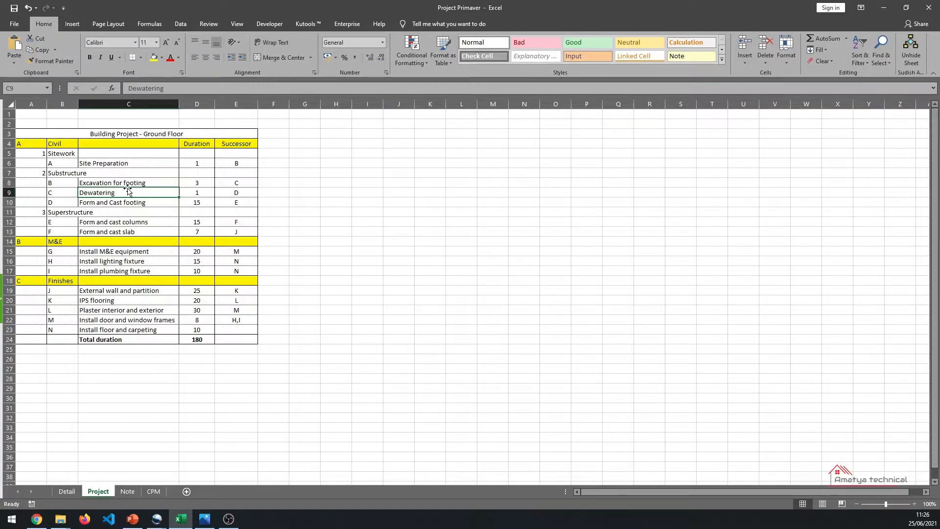
pyautogui.click(152, 204)
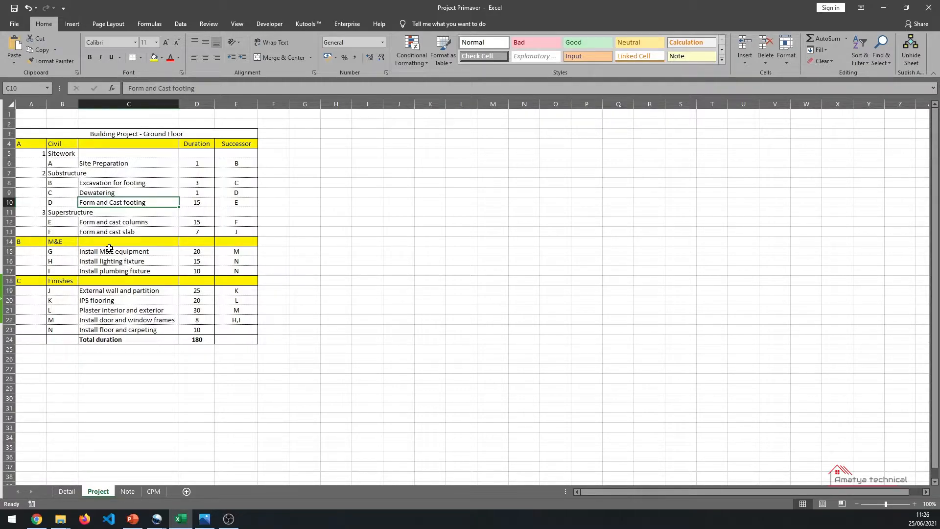
pyautogui.click(149, 225)
pyautogui.moveTo(149, 224); pyautogui.dragTo(152, 331)
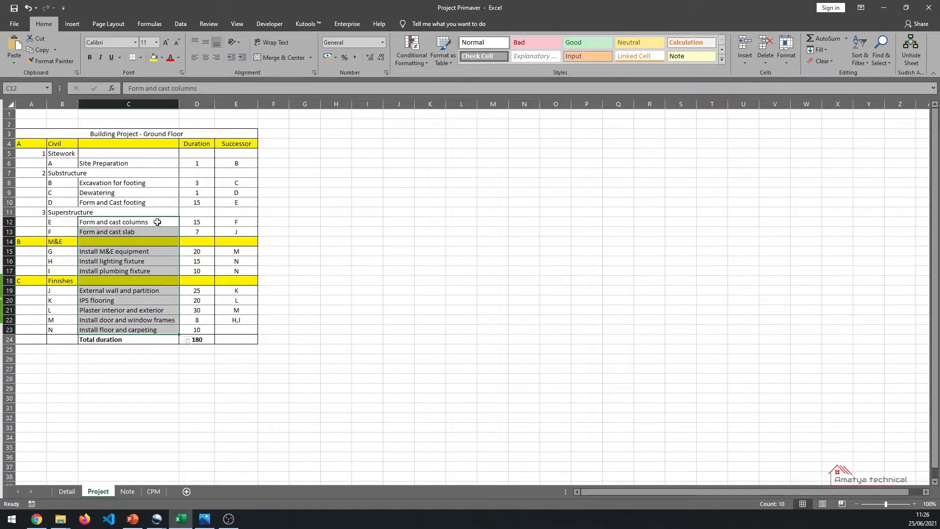
pyautogui.click(146, 165)
pyautogui.click(202, 162)
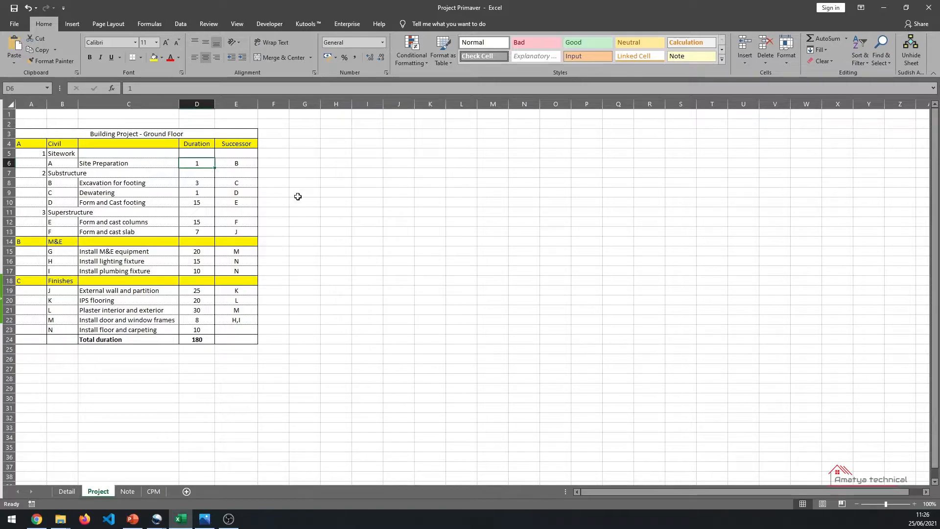
pyautogui.moveTo(202, 163); pyautogui.dragTo(206, 309)
pyautogui.moveTo(245, 154); pyautogui.dragTo(240, 338)
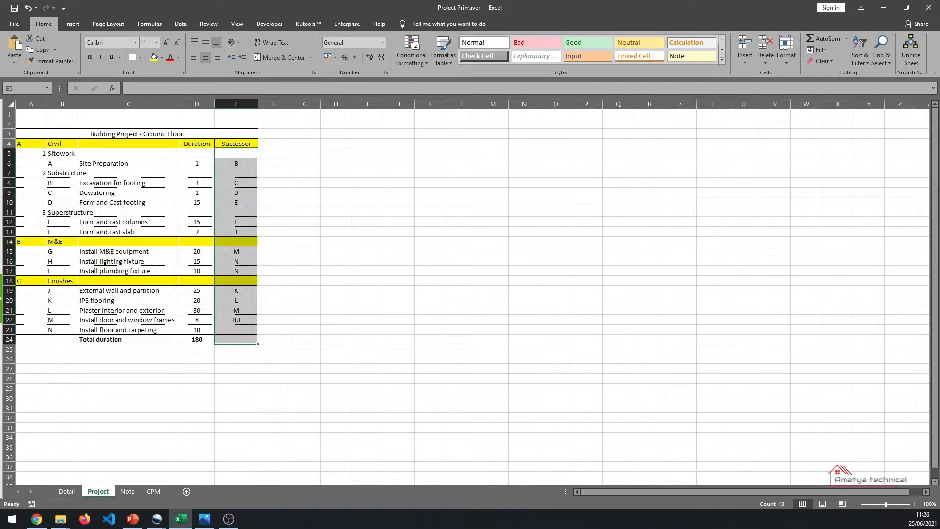
# - Inspect individual activities and their successor cells, such as Site Preparation and Form and cast columns
pyautogui.hotkey('alt', 'Tab')
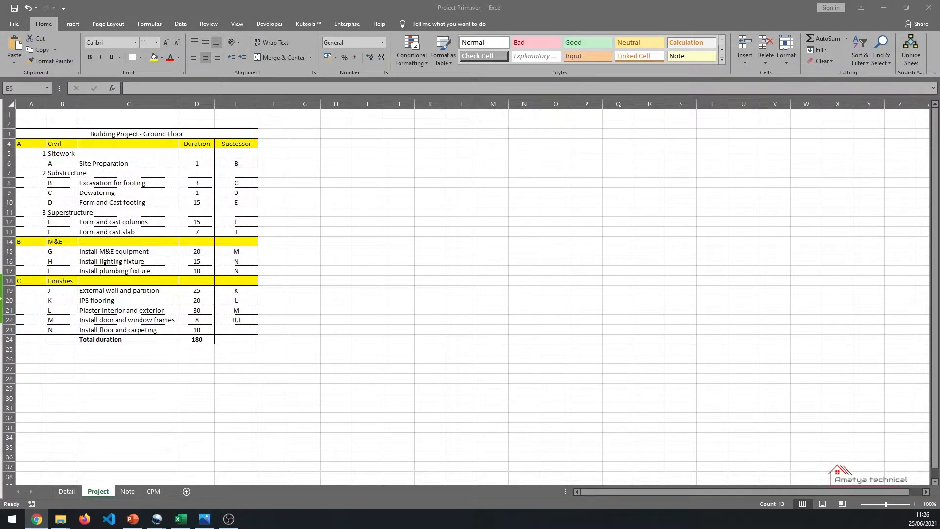
pyautogui.hotkey('alt', 'Tab')
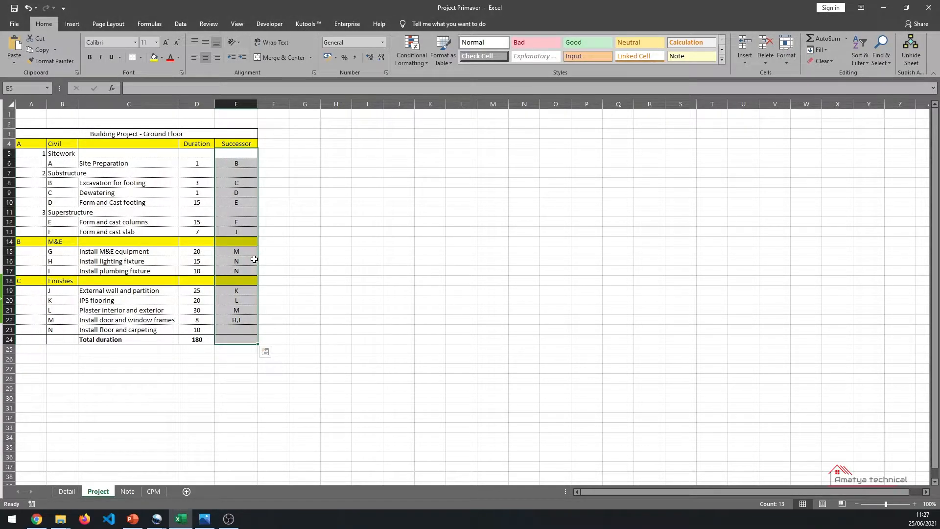
pyautogui.click(119, 184)
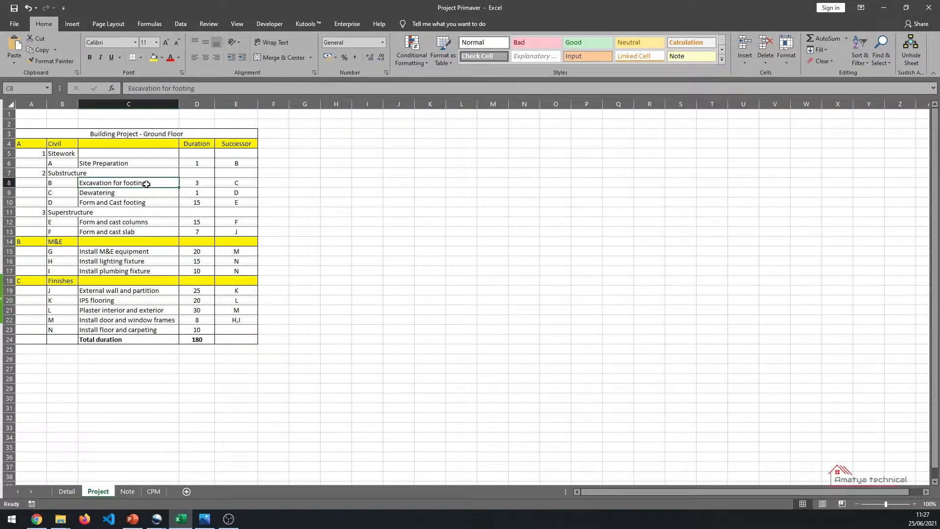
pyautogui.click(124, 164)
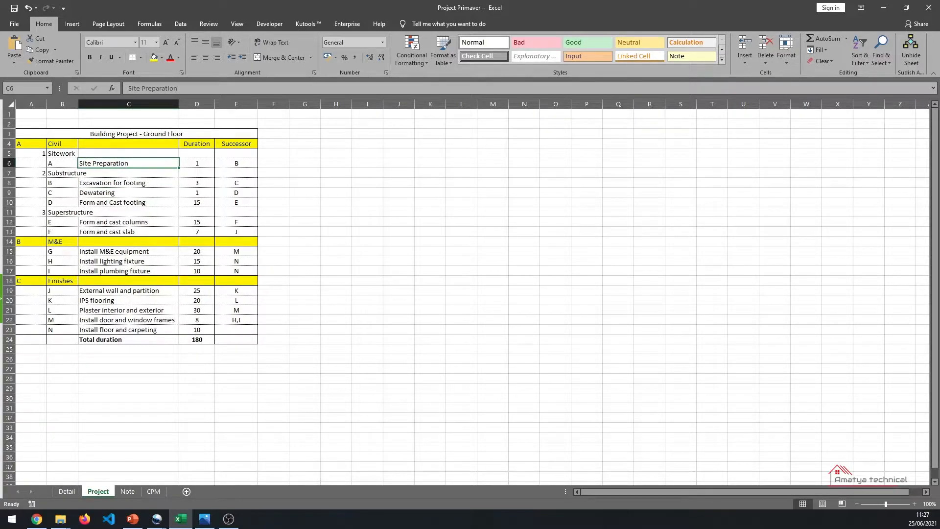
pyautogui.click(239, 223)
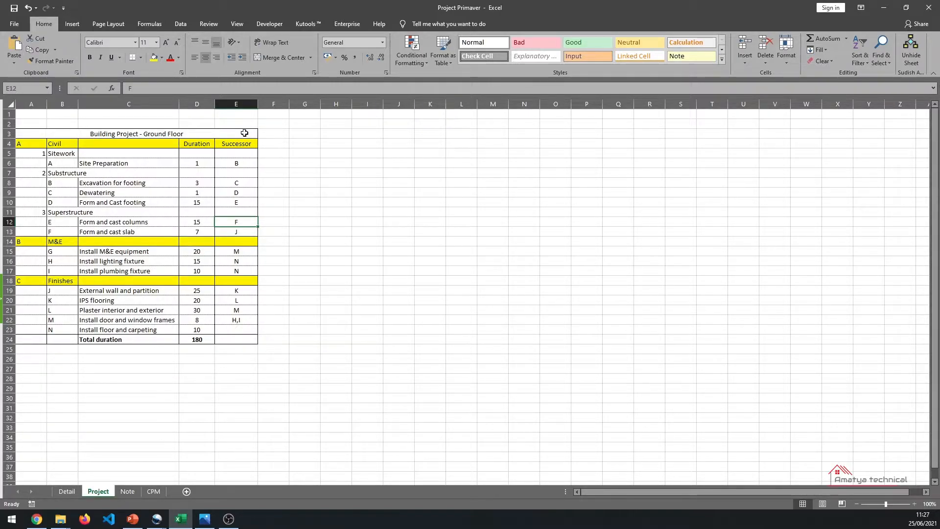
pyautogui.click(65, 163)
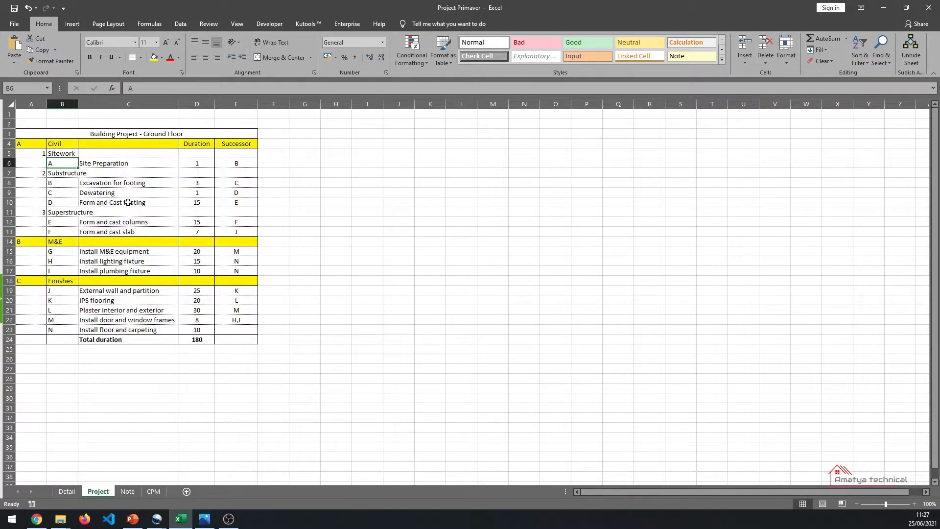
pyautogui.click(149, 167)
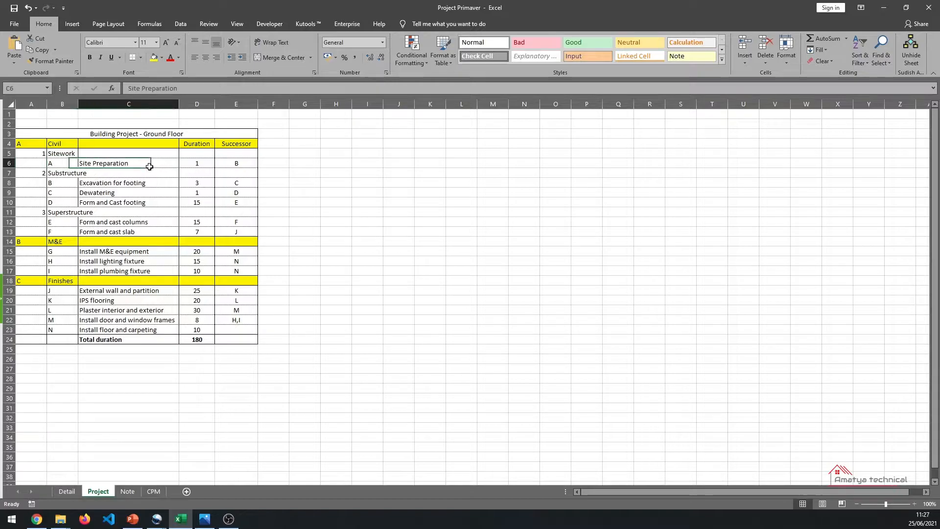
pyautogui.click(233, 168)
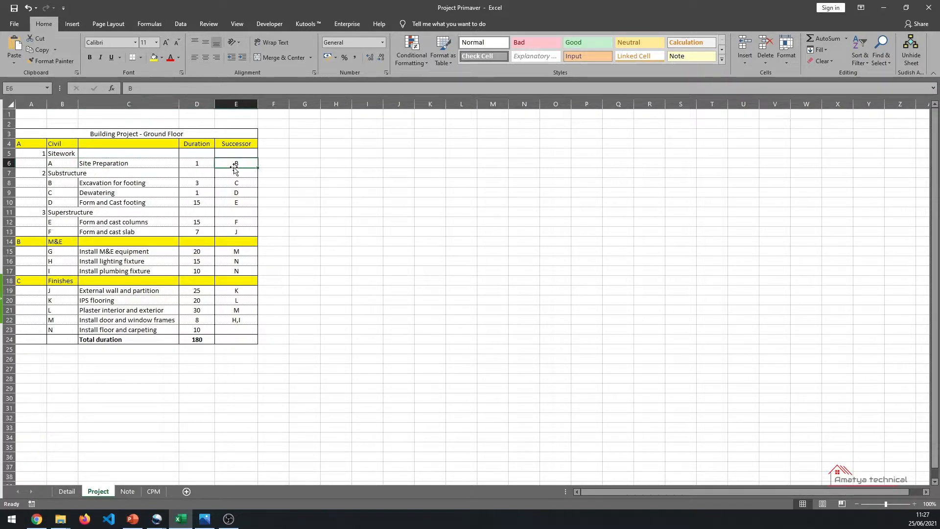
pyautogui.click(323, 210)
# - Review the project details listed on the Detail sheet, such as EPS ID, EPS Name, Project ID and Anticipated Finish
pyautogui.click(70, 492)
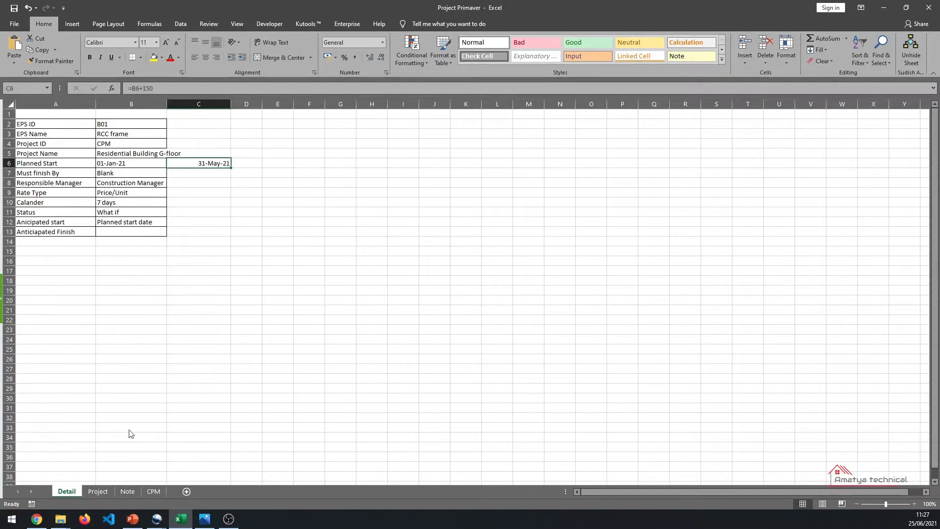
pyautogui.moveTo(69, 123); pyautogui.dragTo(130, 226)
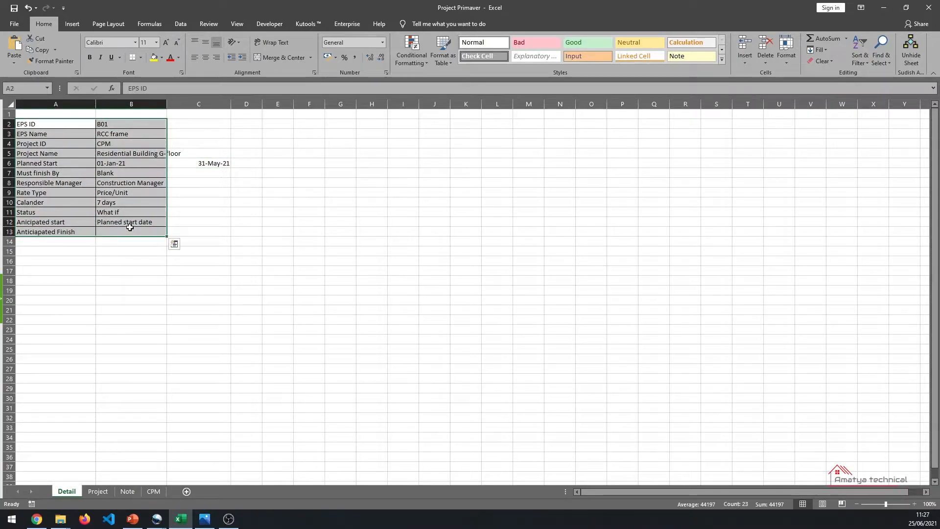
pyautogui.click(123, 123)
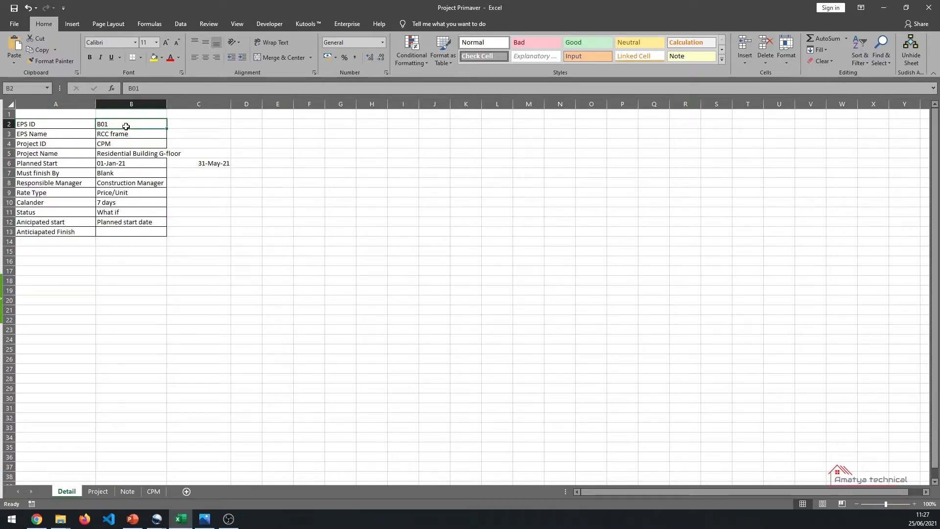
pyautogui.click(131, 132)
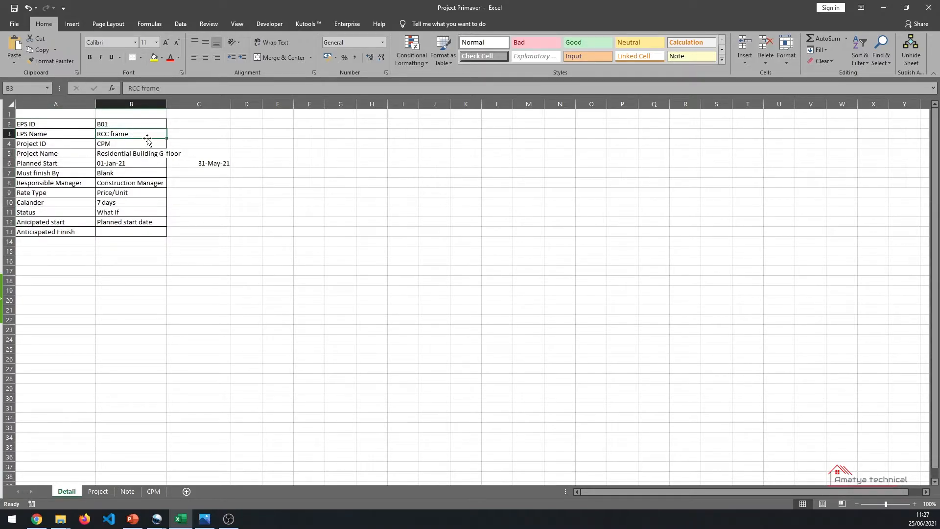
pyautogui.click(128, 143)
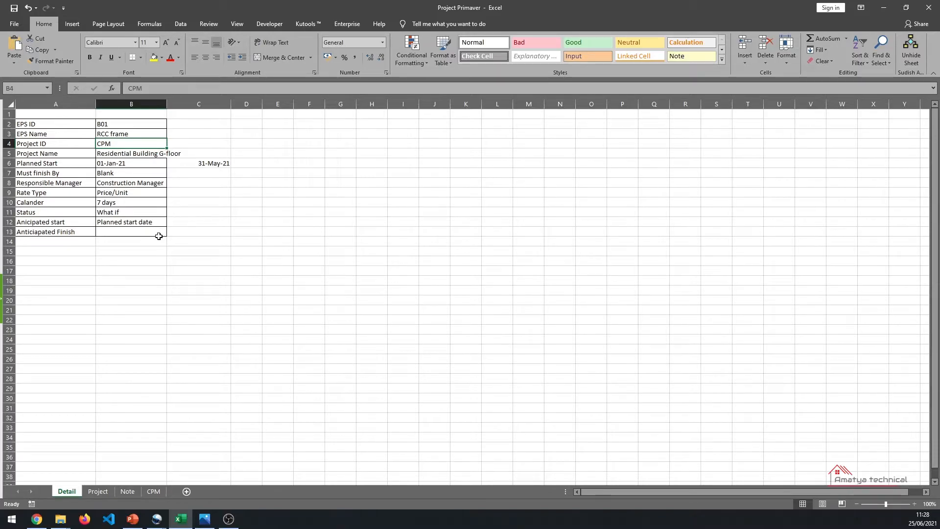
pyautogui.click(134, 221)
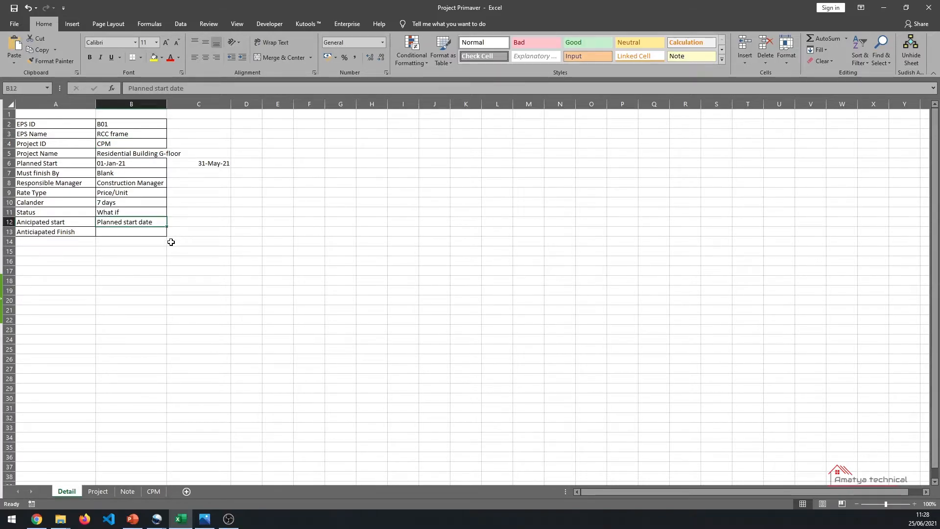
pyautogui.click(68, 234)
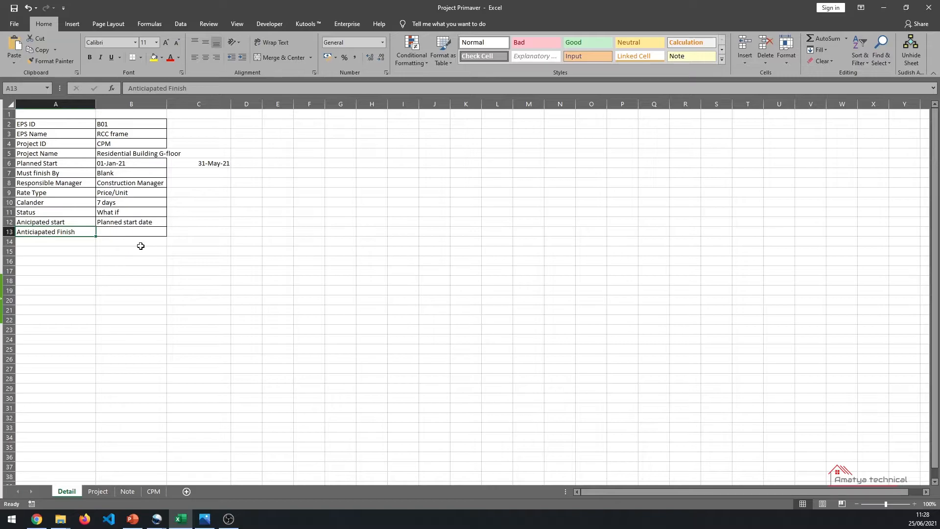
pyautogui.click(131, 233)
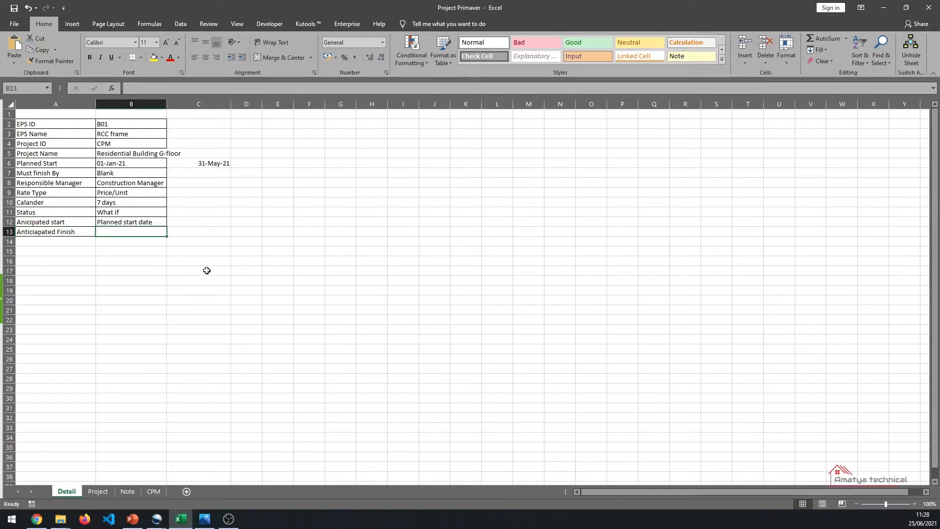
pyautogui.click(98, 491)
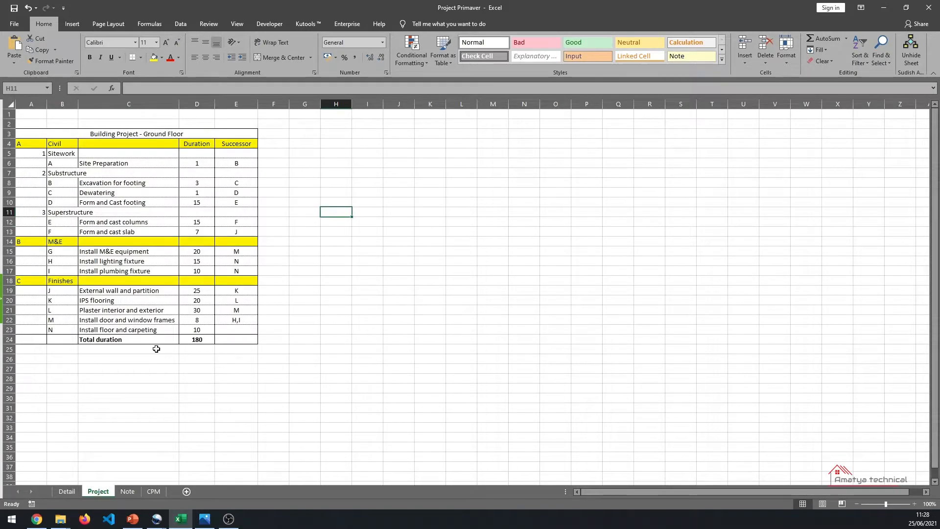
pyautogui.click(66, 491)
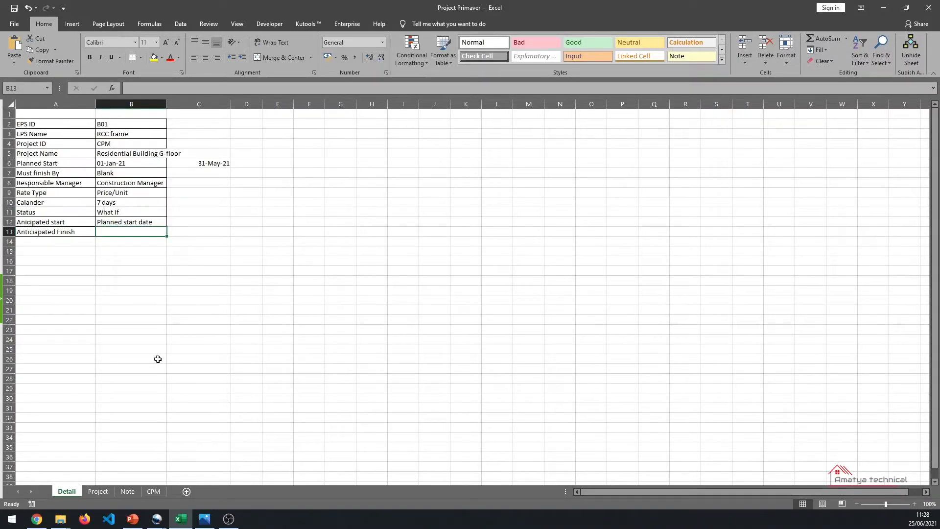
# - Examine the Note sheet's term definitions and the CPM sheet's node legend cells ES, EF, LS, Activity and OD
pyautogui.click(127, 491)
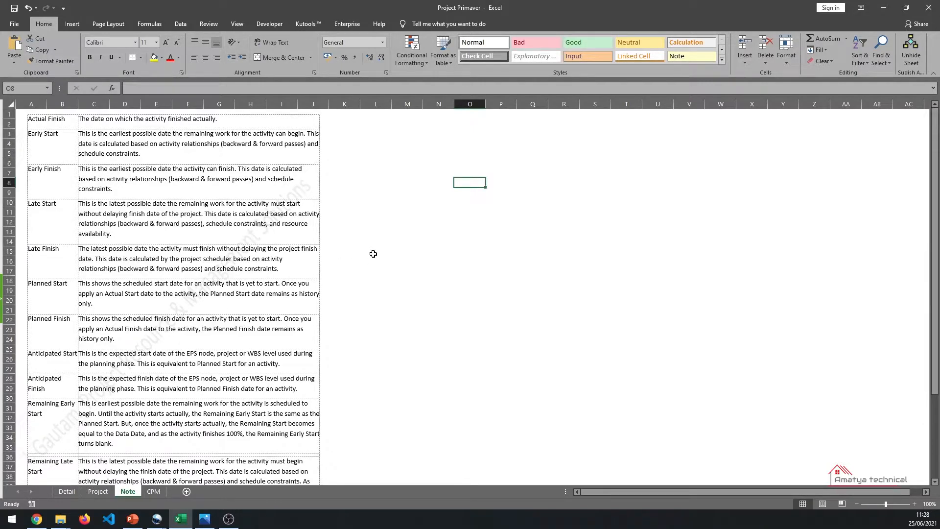
pyautogui.click(158, 490)
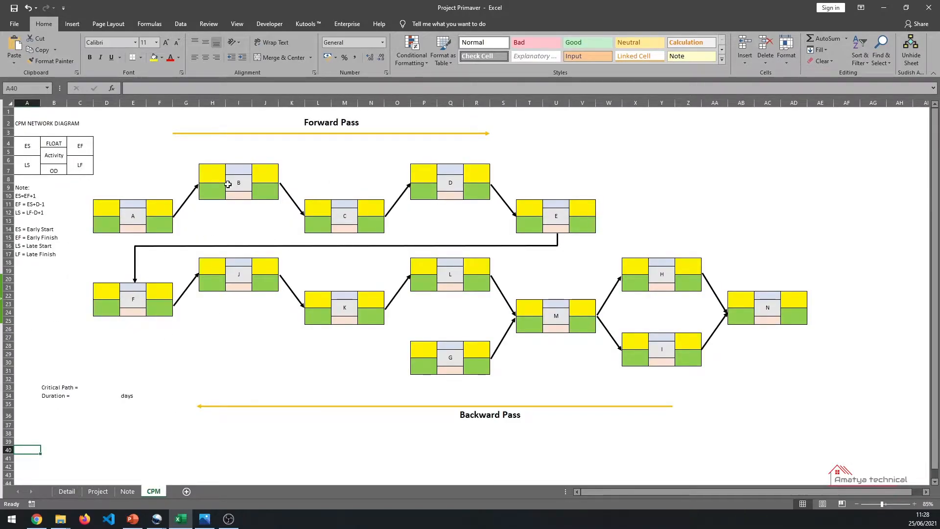
pyautogui.click(126, 491)
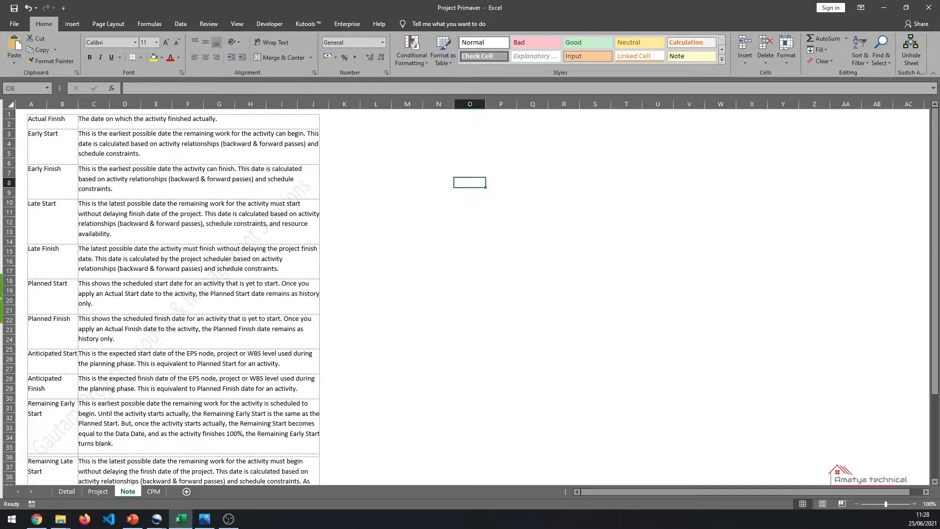
pyautogui.click(235, 289)
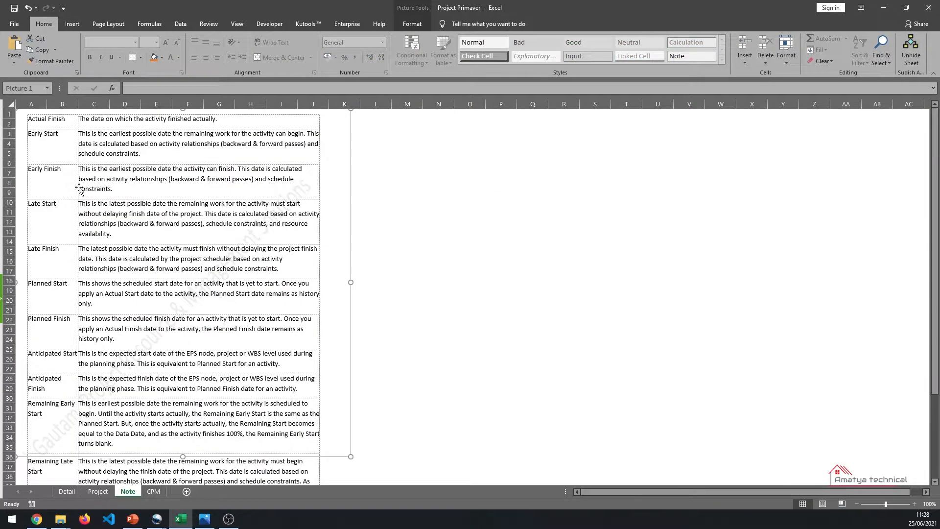
pyautogui.click(152, 491)
pyautogui.click(29, 147)
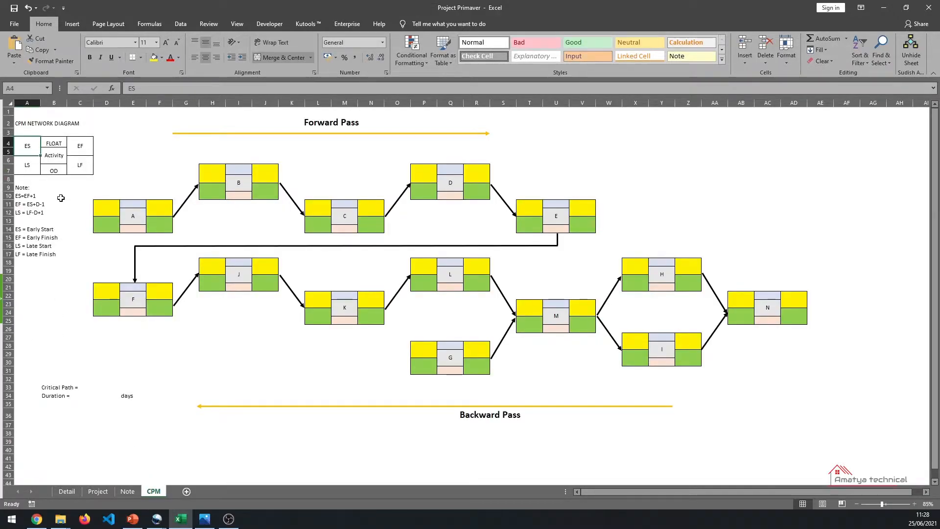
pyautogui.click(84, 153)
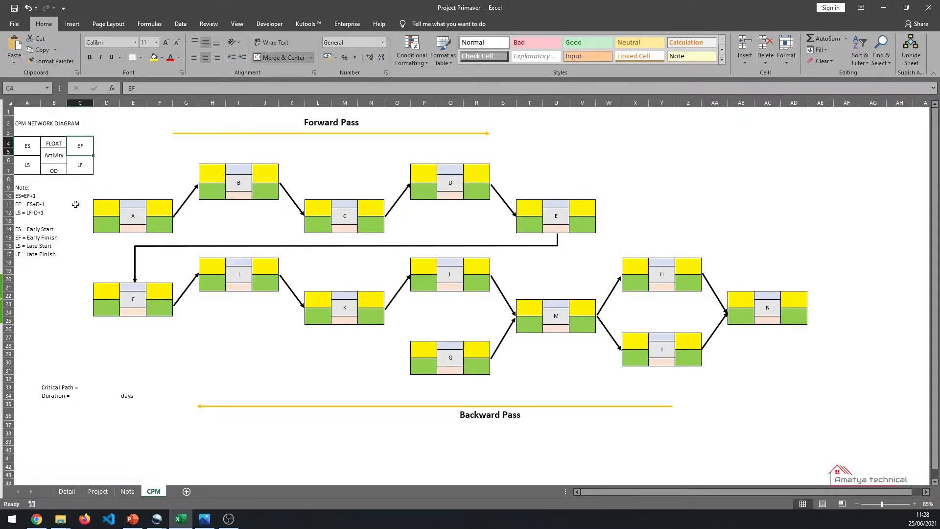
pyautogui.click(26, 171)
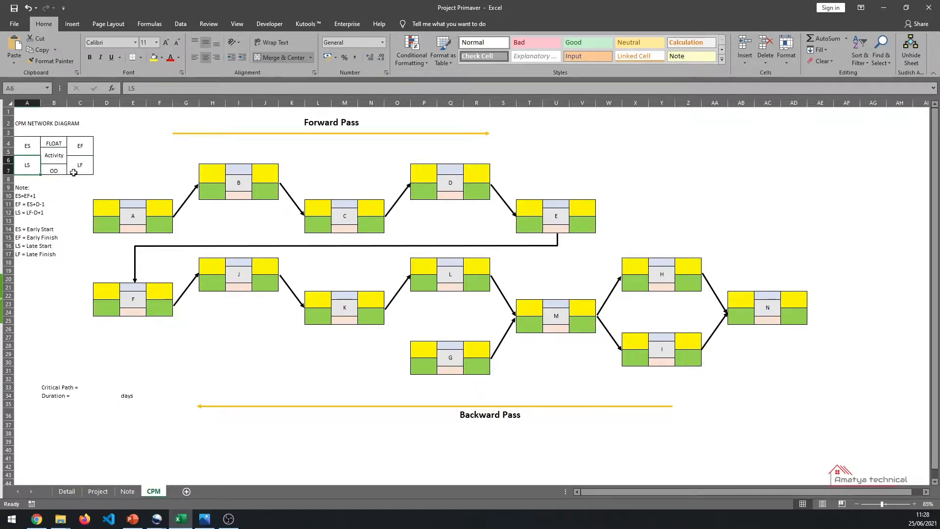
pyautogui.click(54, 156)
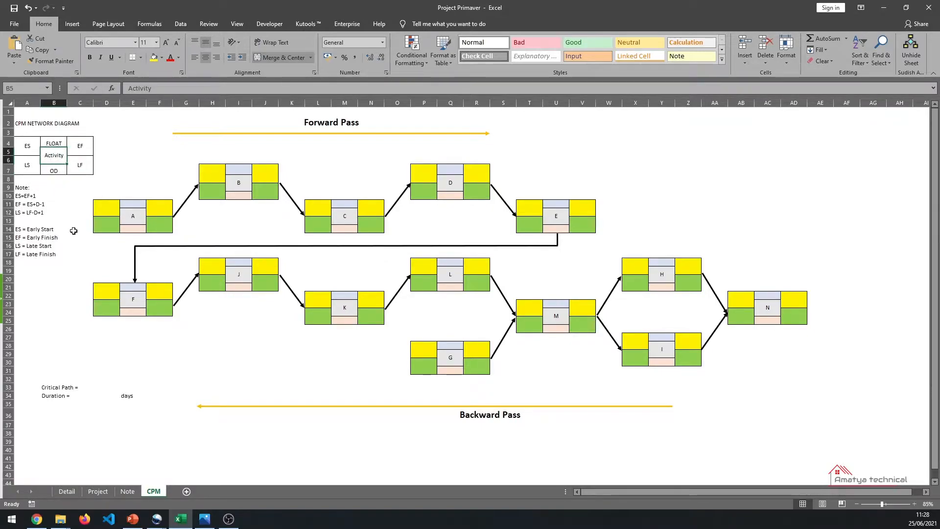
pyautogui.click(50, 172)
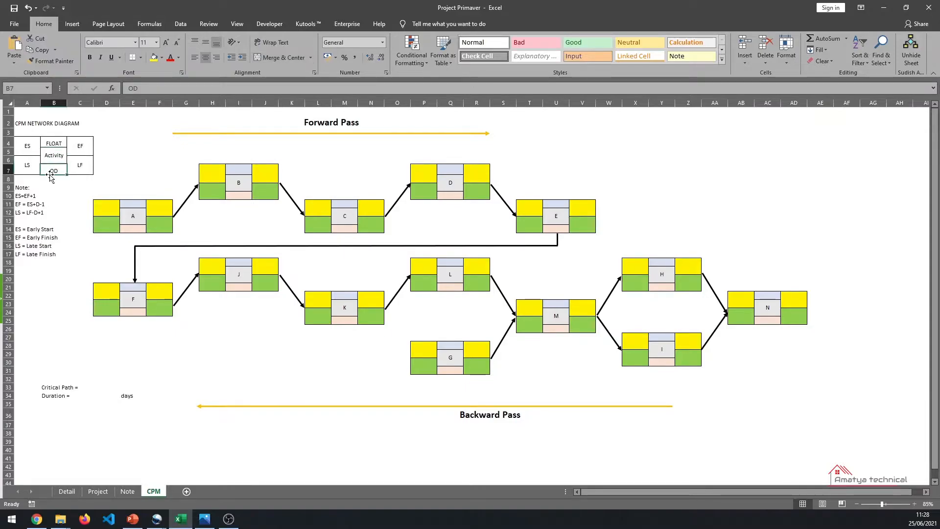
# - Compare the Note, Project and CPM sheets, inspecting the network diagram's activity nodes A, B, C and M
pyautogui.click(128, 491)
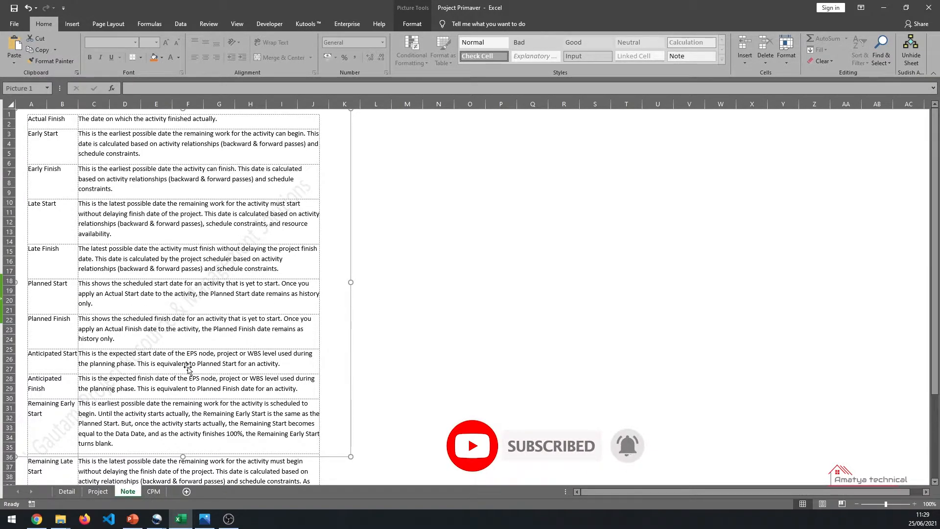
pyautogui.click(153, 491)
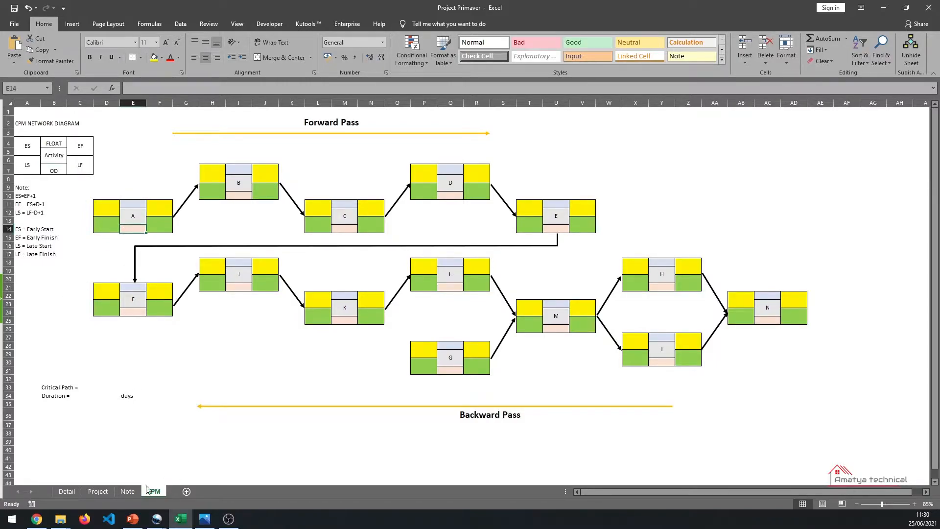
pyautogui.click(121, 492)
pyautogui.click(98, 491)
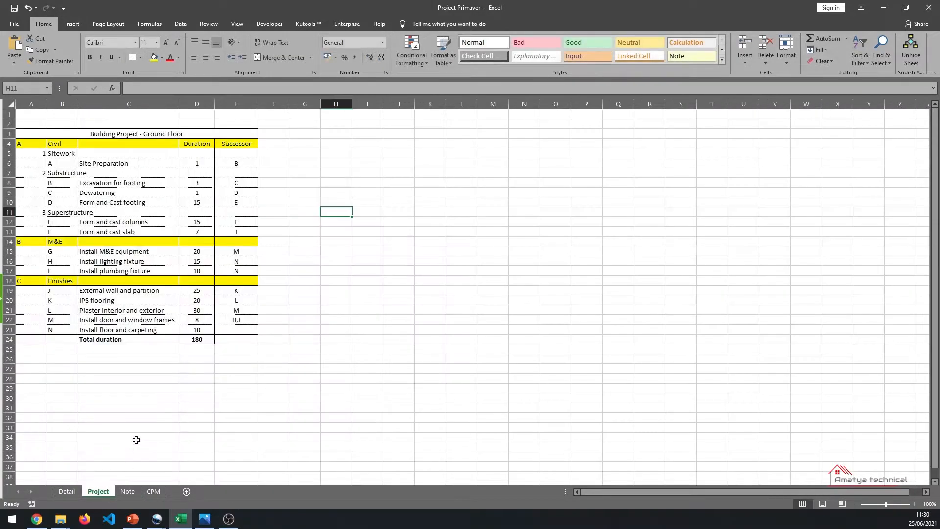
pyautogui.click(152, 492)
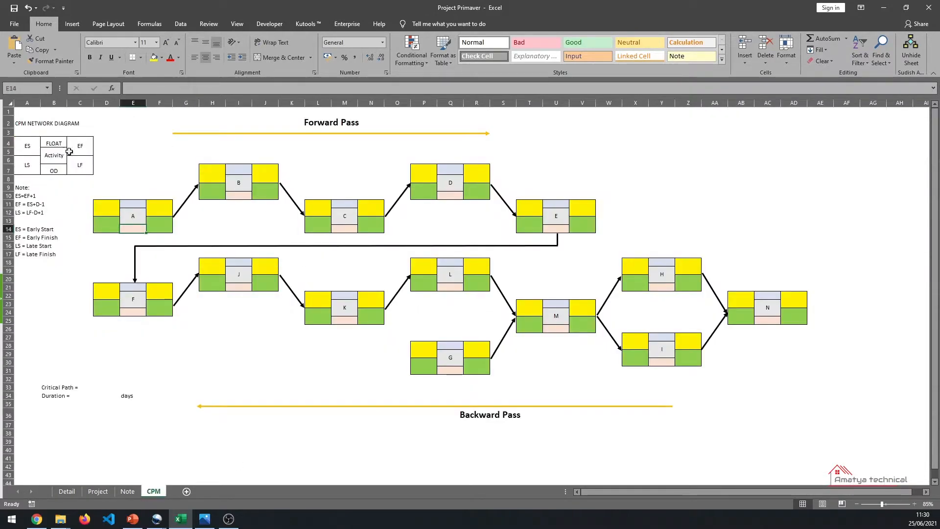
pyautogui.click(135, 215)
pyautogui.click(240, 182)
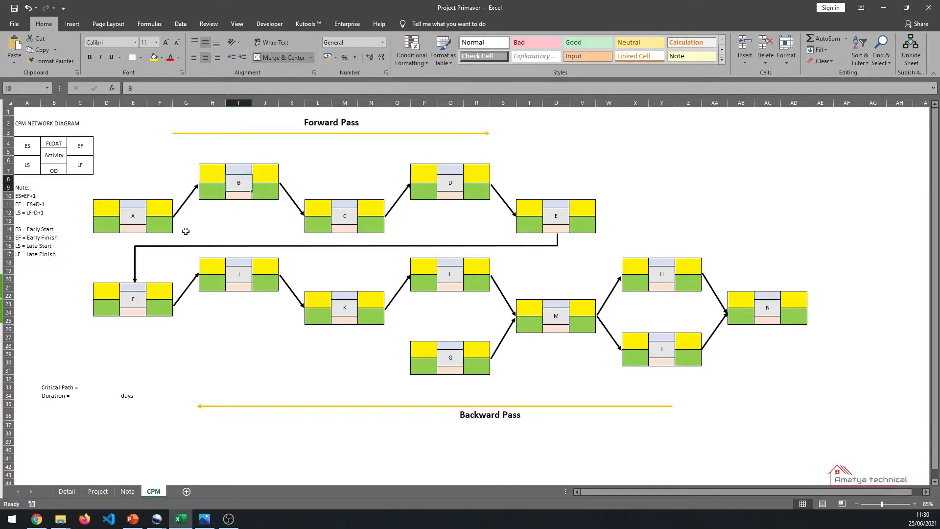
pyautogui.click(140, 215)
pyautogui.click(244, 187)
pyautogui.click(139, 221)
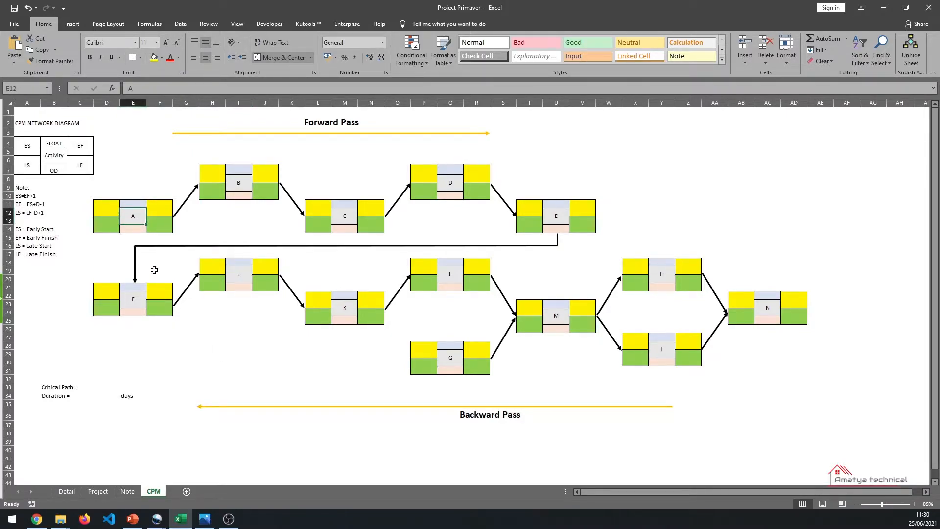
pyautogui.click(240, 186)
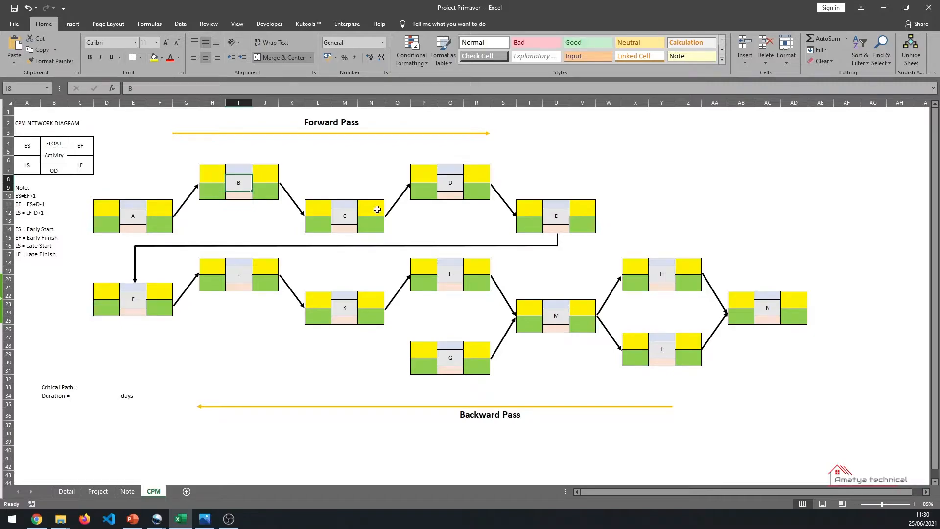
pyautogui.click(350, 215)
pyautogui.click(240, 185)
pyautogui.click(139, 221)
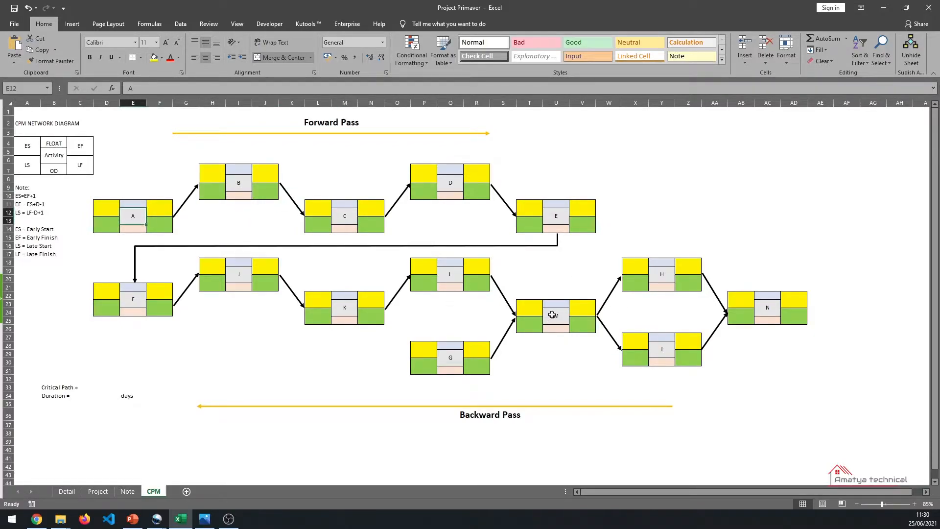
pyautogui.click(549, 315)
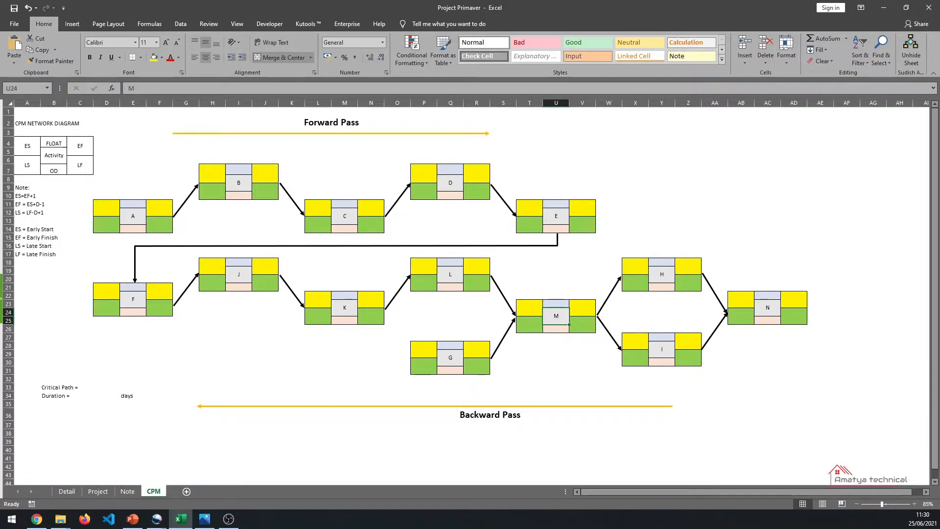
# - Enter duration 1 in activity A's OD cell of the CPM network diagram
pyautogui.hotkey('alt', 'Tab')
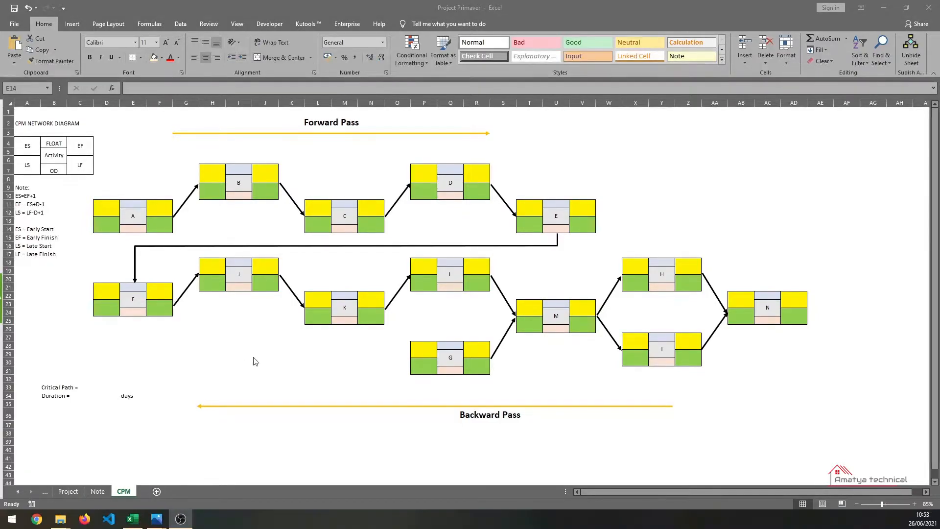
pyautogui.hotkey('alt', 'Tab')
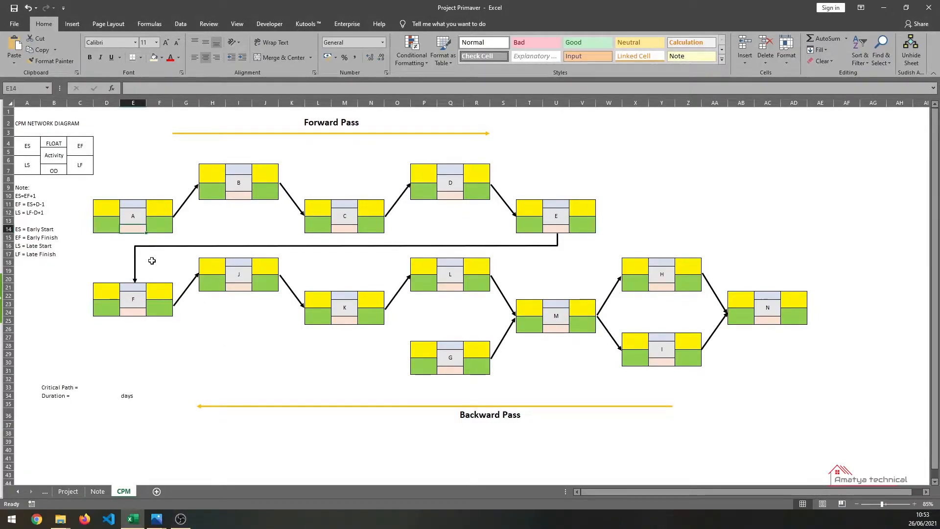
pyautogui.write('1')
pyautogui.press('Return')
# - Check activity A's duration on the Project sheet and return to the CPM diagram
pyautogui.click(68, 490)
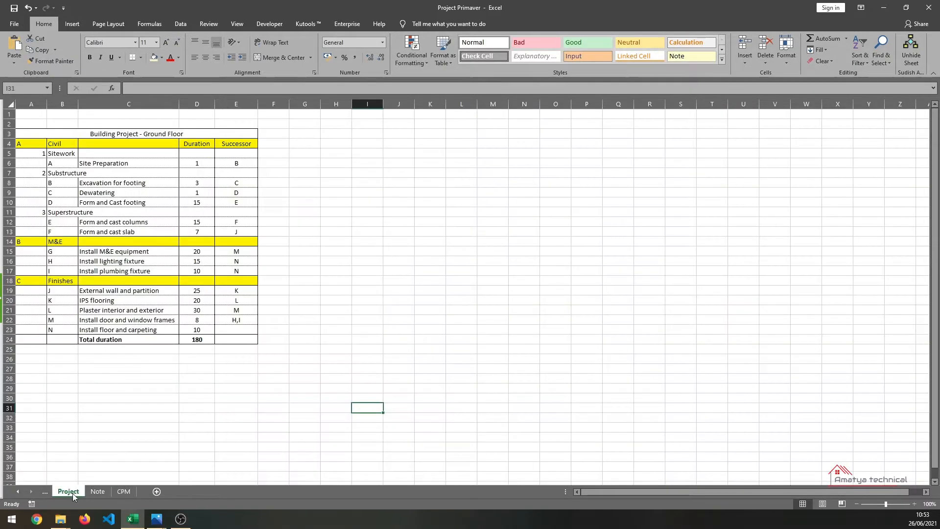
pyautogui.click(207, 164)
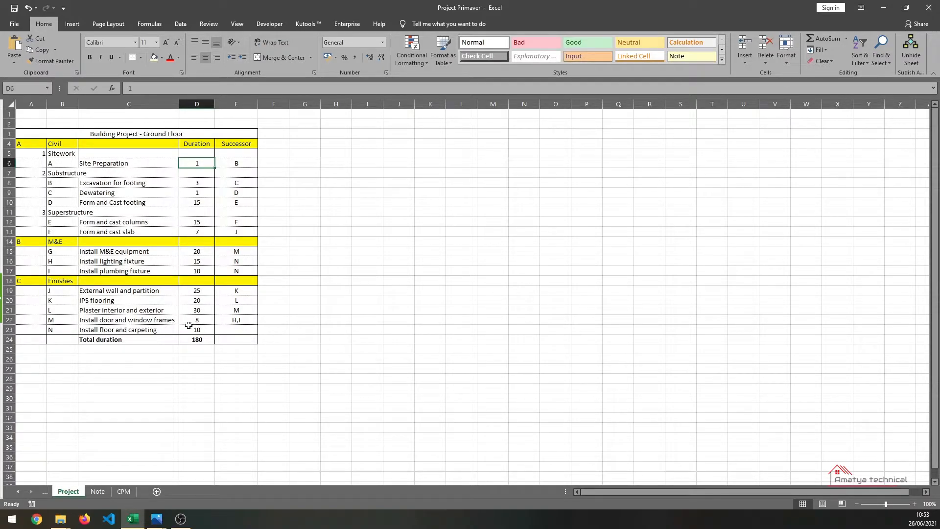
pyautogui.moveTo(132, 519)
pyautogui.click(336, 339)
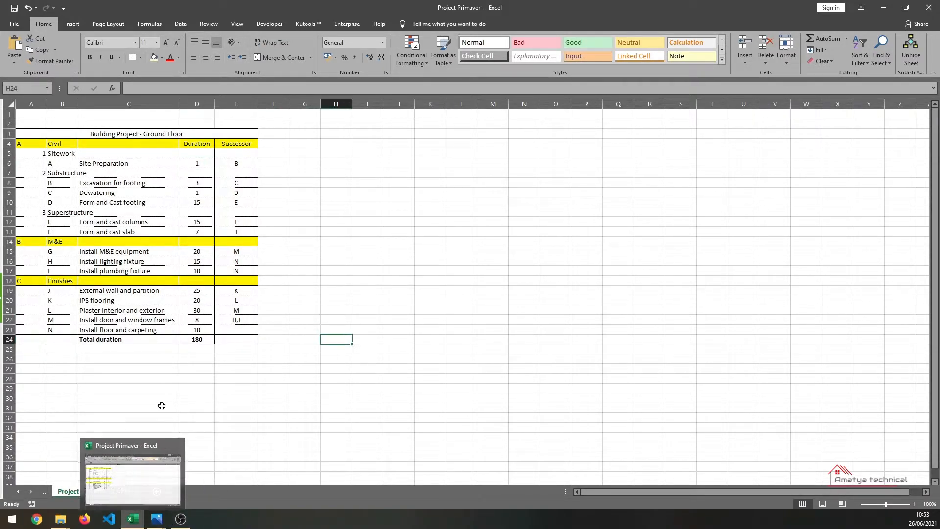
pyautogui.click(126, 491)
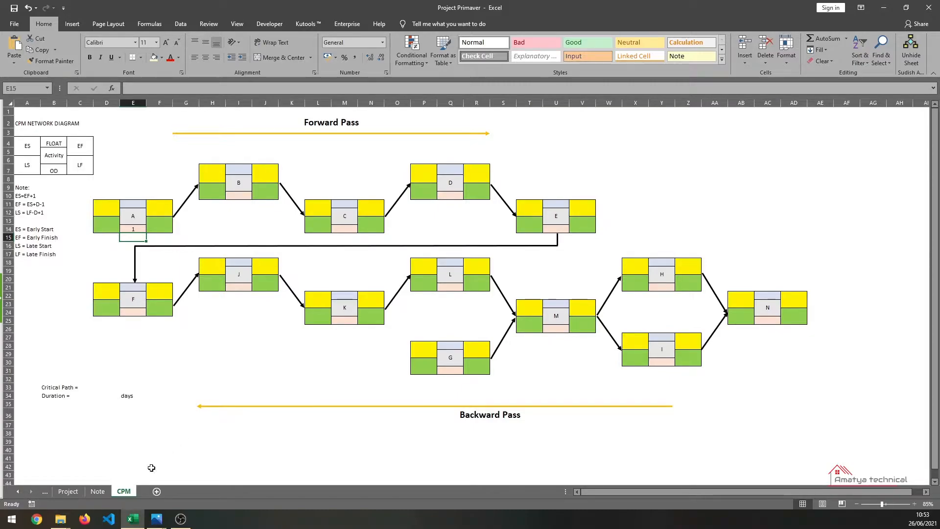
# - Open the project table image in Photos and tile it beside the Excel window for reference
pyautogui.moveTo(156, 519)
pyautogui.click(198, 497)
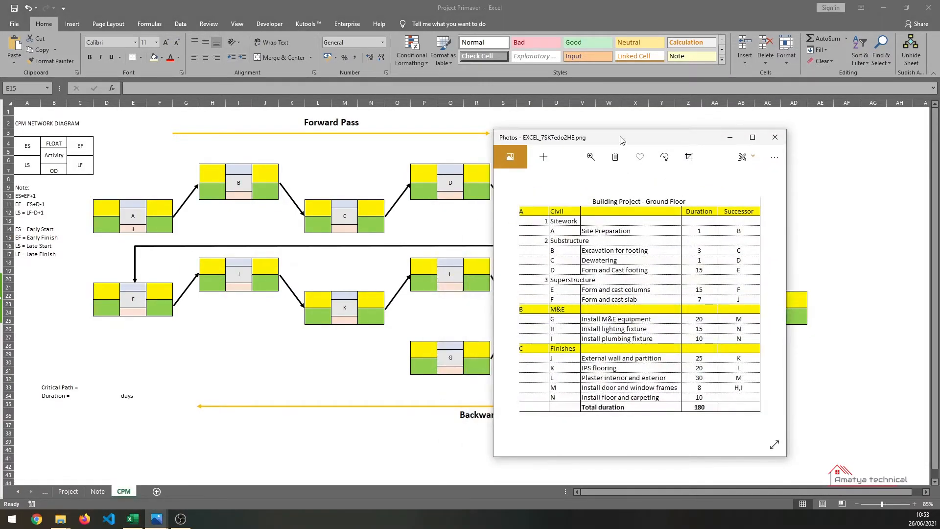
pyautogui.moveTo(619, 142); pyautogui.dragTo(744, 12)
pyautogui.click(556, 23)
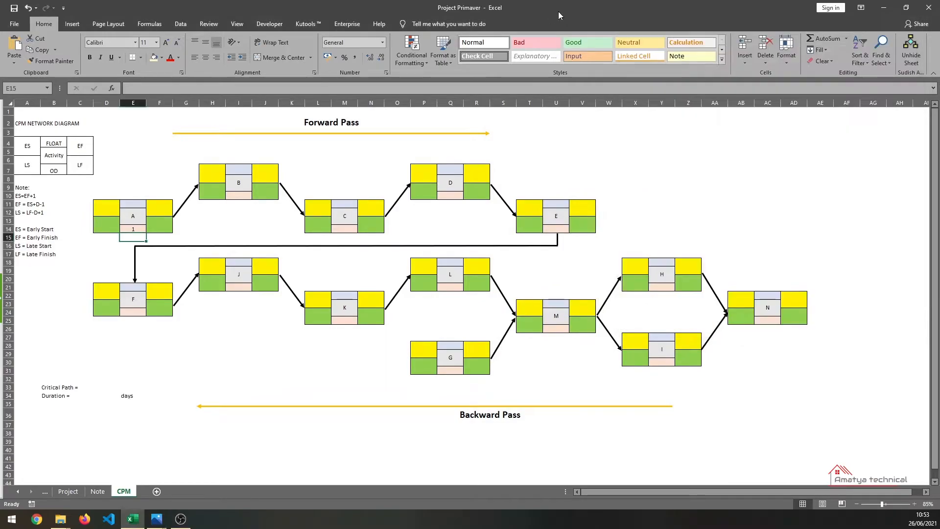
pyautogui.press('super+Left')
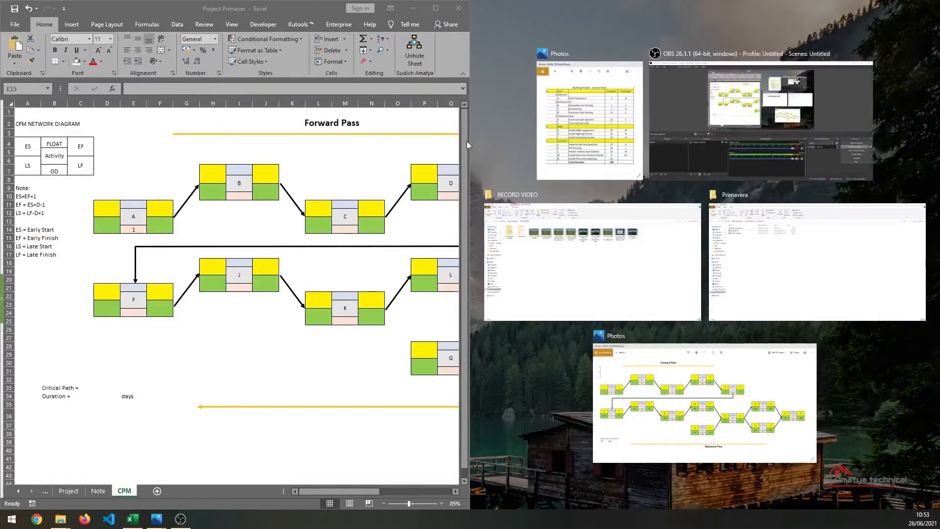
pyautogui.click(568, 125)
pyautogui.moveTo(473, 173); pyautogui.dragTo(636, 164)
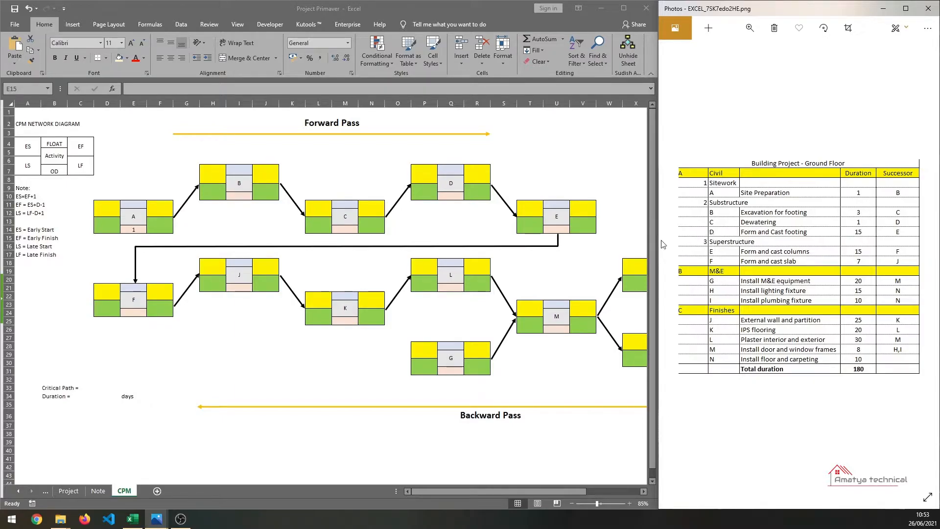
pyautogui.moveTo(660, 245); pyautogui.dragTo(695, 245)
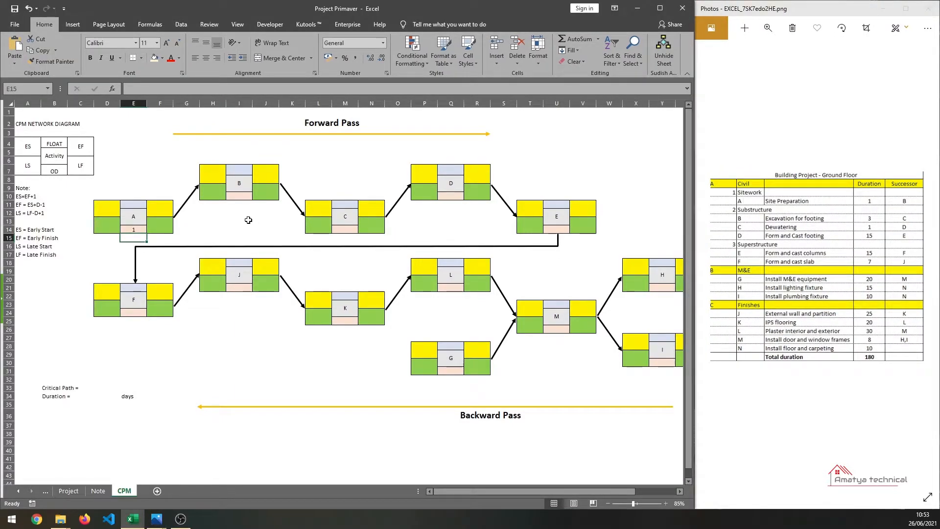
# - Enter duration 3 in activity B's OD cell and 1 in activity C's OD cell
pyautogui.click(240, 184)
pyautogui.press('Down')
pyautogui.write('3')
pyautogui.press('Return')
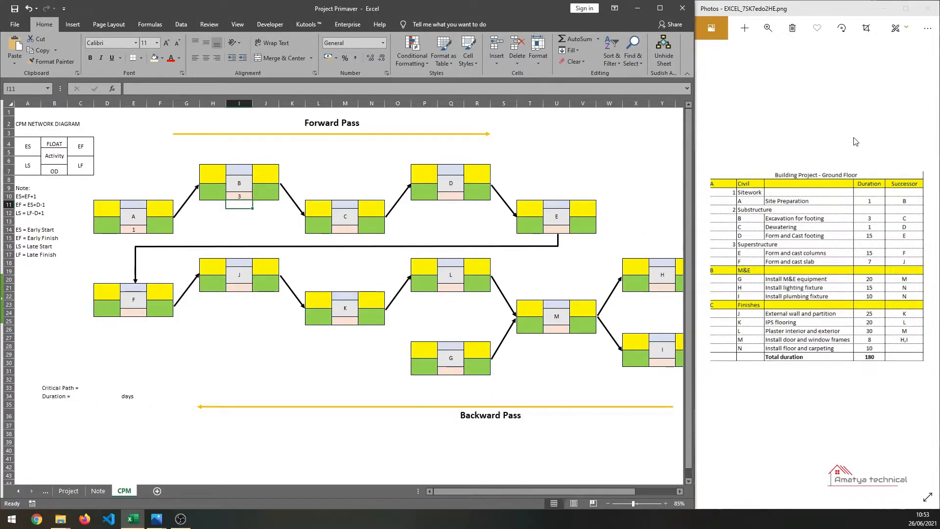
pyautogui.click(343, 219)
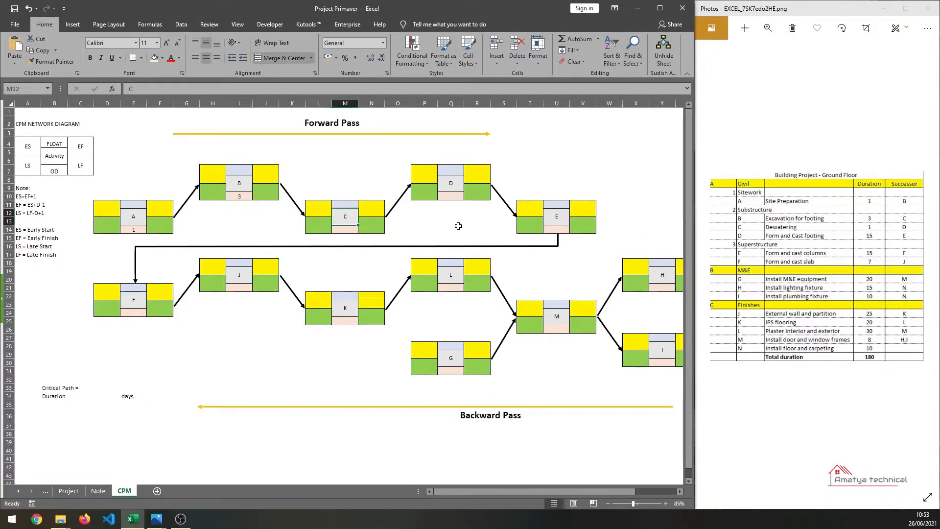
pyautogui.press('Down')
pyautogui.write('1')
pyautogui.press('Up')
# - Enter duration 15 in activity D's OD cell
pyautogui.press('Right')
pyautogui.press('Right')
pyautogui.press('Right')
# - Enter duration 15 in activity E's OD cell
pyautogui.press('Right')
pyautogui.press('Up')
pyautogui.press('Up')
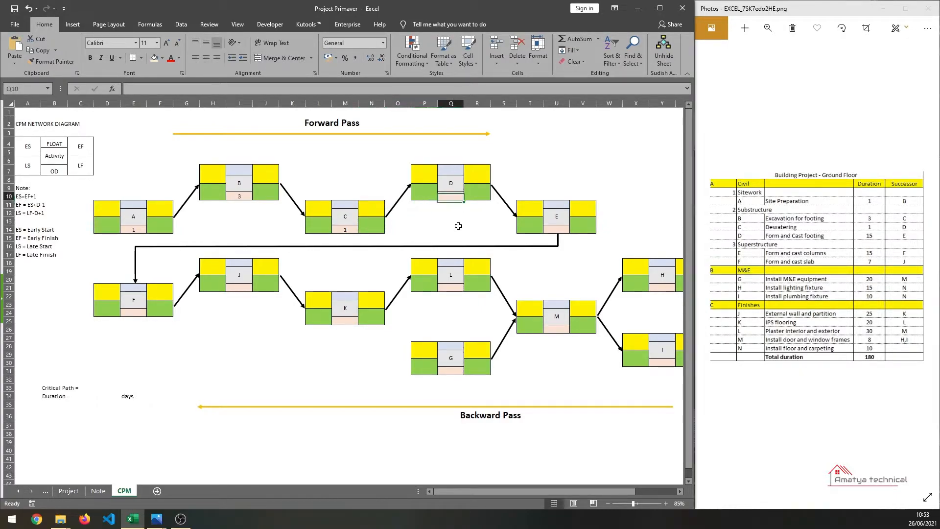
pyautogui.write('15')
pyautogui.press('Return')
pyautogui.press('Right')
pyautogui.press('Right')
pyautogui.press('Right')
pyautogui.press('Down')
pyautogui.press('Down')
pyautogui.press('Down')
pyautogui.press('Right')
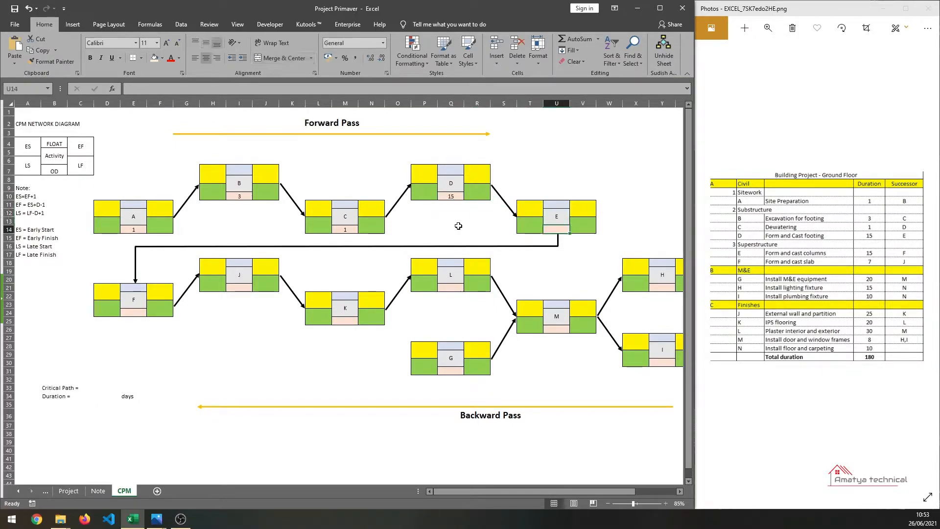
pyautogui.write('15')
pyautogui.press('Return')
# - Enter duration 7 in activity F's OD cell and 25 in activity J's OD cell
pyautogui.press('Down')
pyautogui.press('Down')
pyautogui.press('Left')
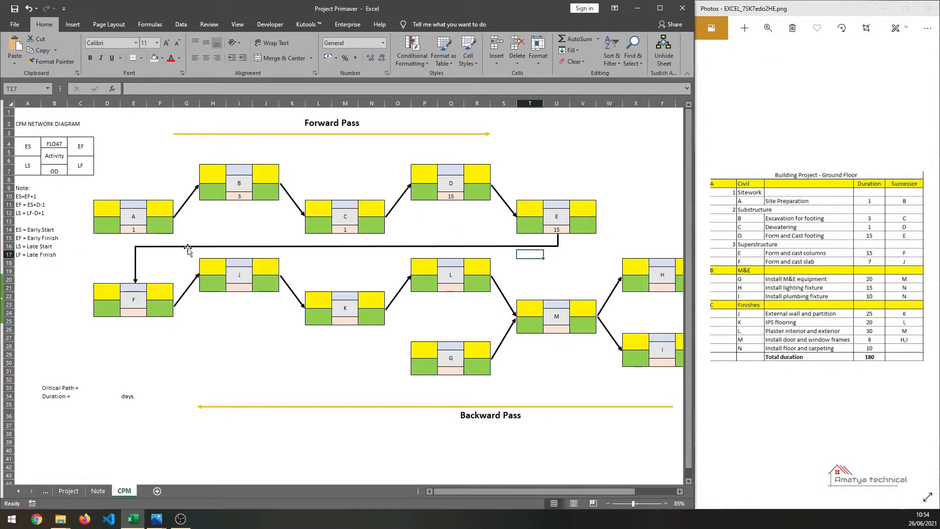
pyautogui.click(134, 313)
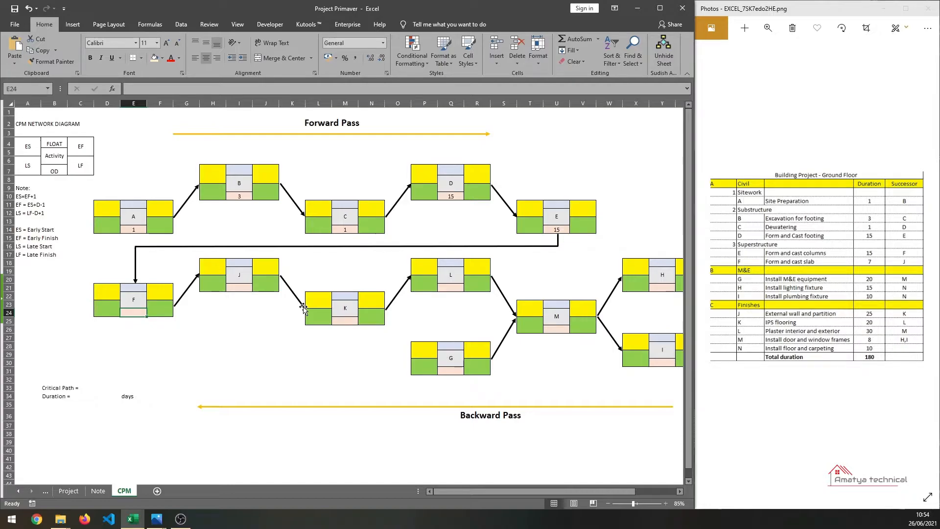
pyautogui.write('7')
pyautogui.press('Return')
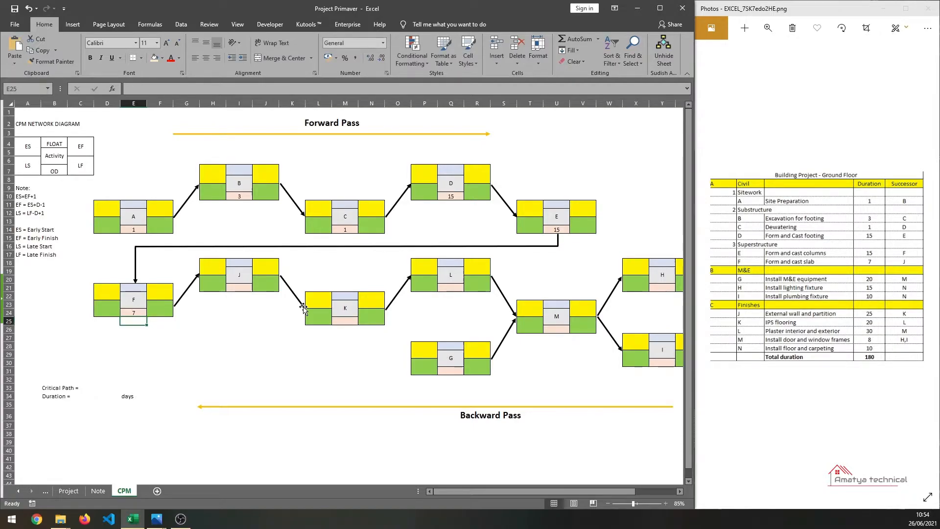
pyautogui.click(240, 286)
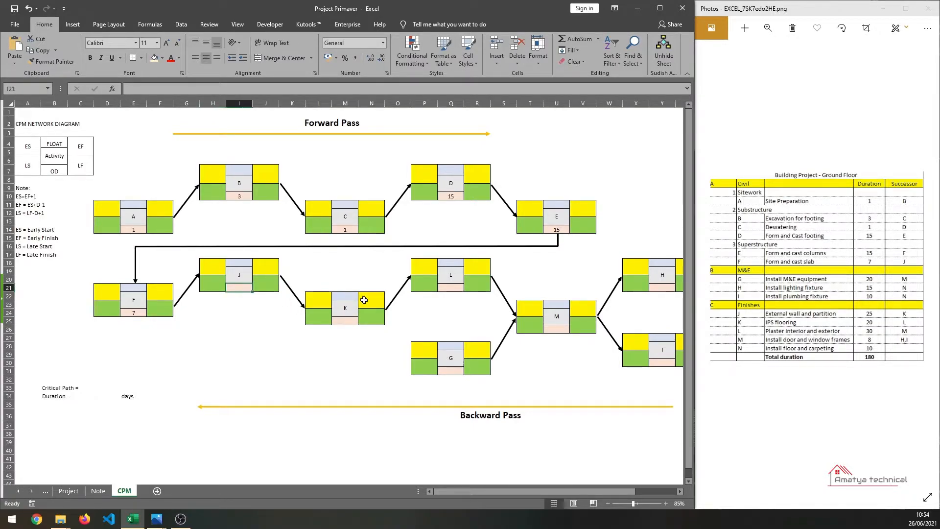
pyautogui.write('25')
pyautogui.press('Return')
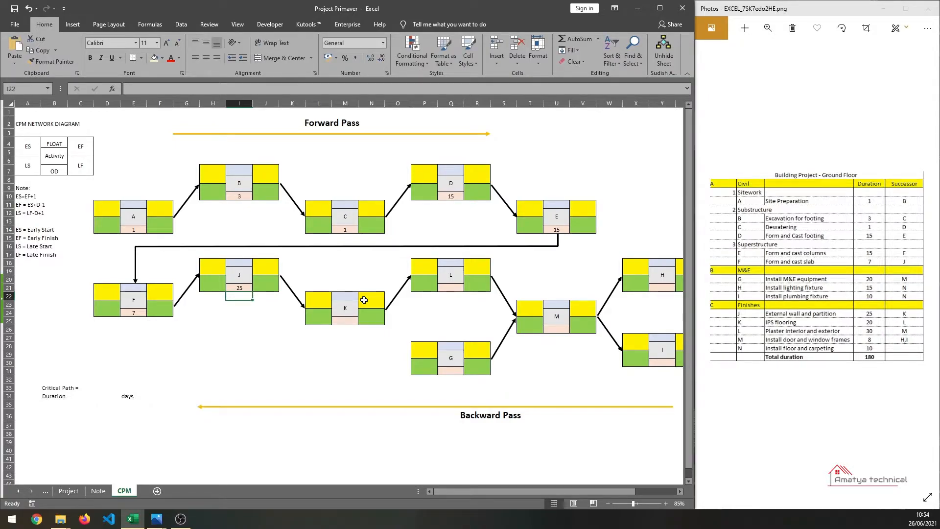
# - Enter duration 20 in activity K's OD cell and 30 in activity L's OD cell
pyautogui.click(344, 320)
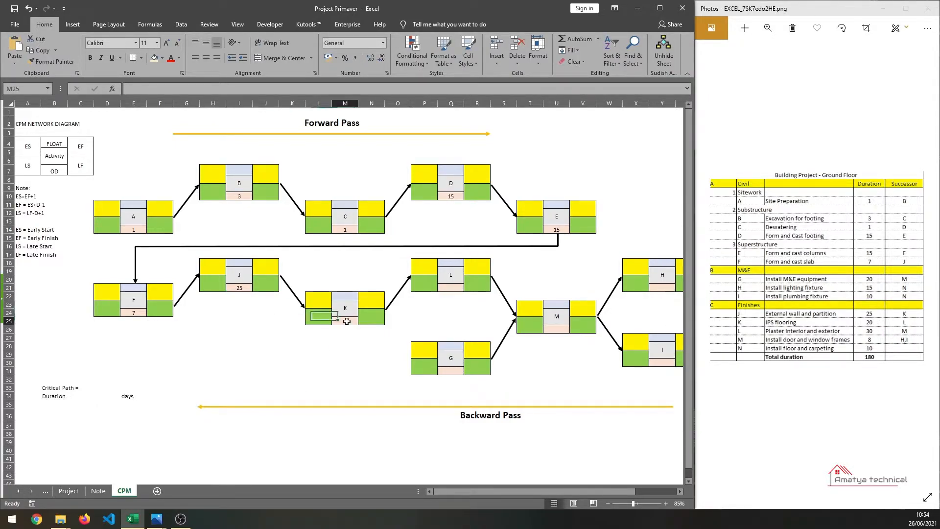
pyautogui.write('20')
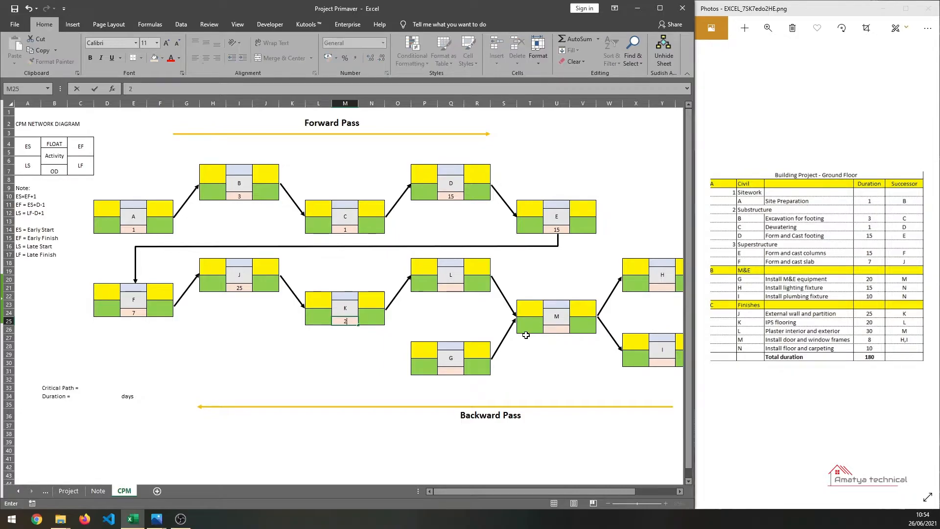
pyautogui.click(450, 286)
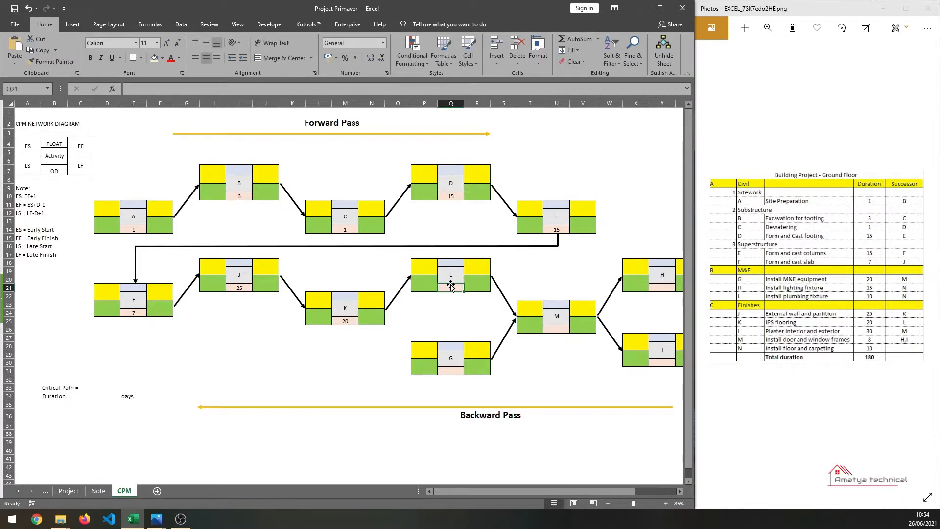
pyautogui.write('30')
pyautogui.press('Return')
# - Enter duration 20 in activity G's OD cell and 8 in activity M's OD cell
pyautogui.click(448, 371)
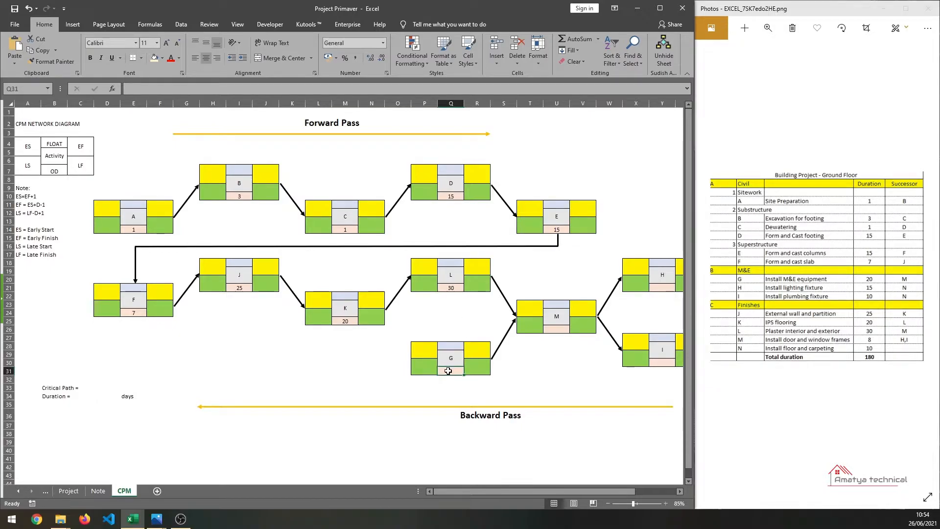
pyautogui.write('20')
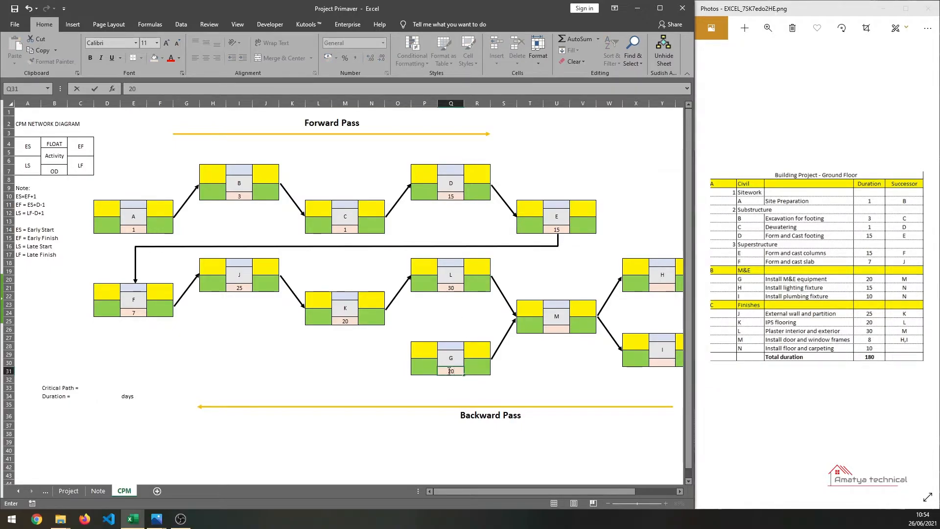
pyautogui.click(553, 330)
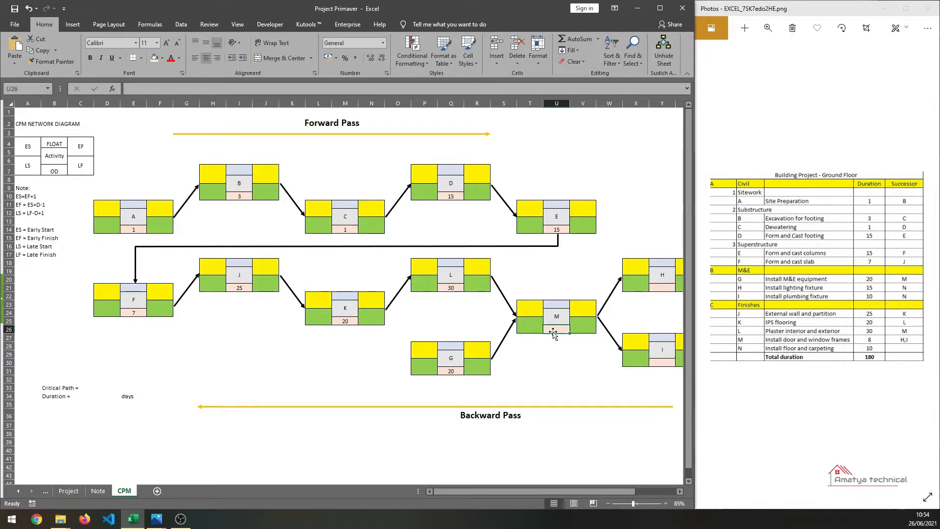
pyautogui.write('8')
pyautogui.press('Return')
# - Enter duration 15 in activity H's OD cell and 10 in activity I's OD cell
pyautogui.moveTo(450, 491); pyautogui.dragTo(493, 491)
pyautogui.click(530, 288)
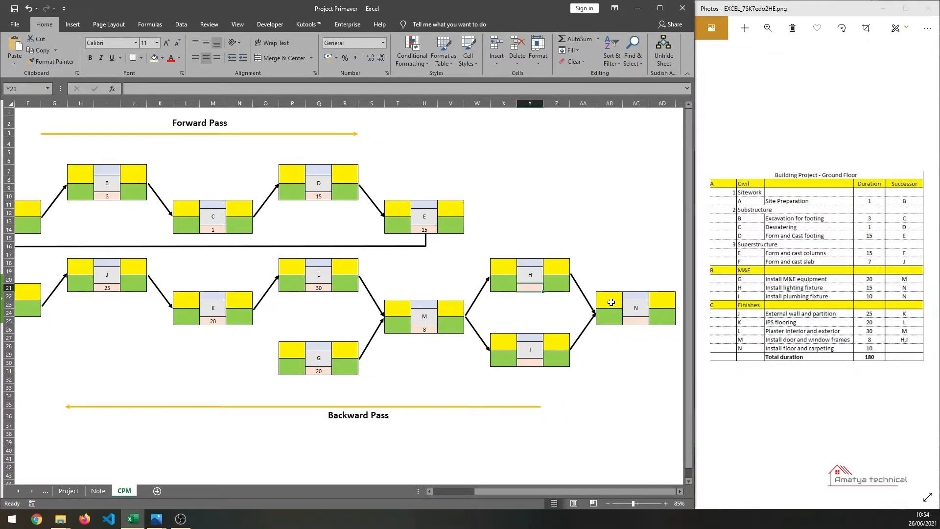
pyautogui.write('15')
pyautogui.press('Return')
pyautogui.click(526, 363)
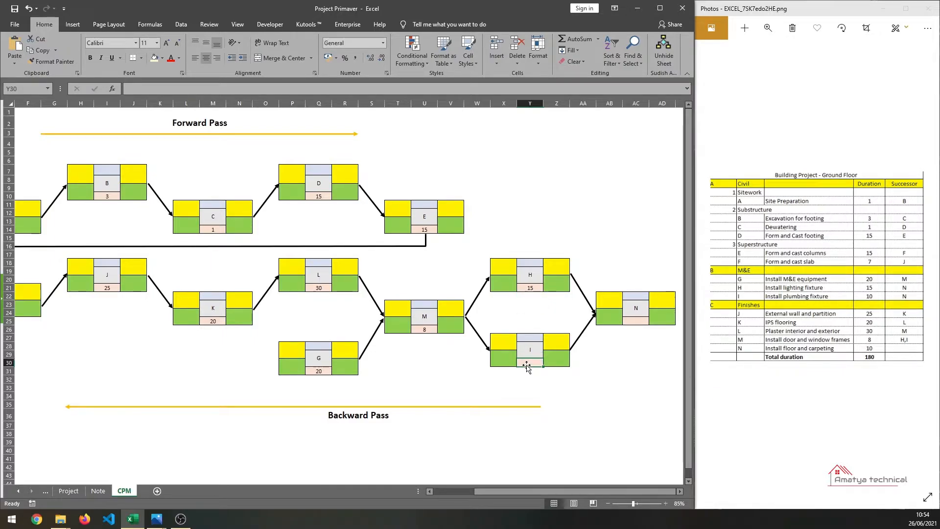
pyautogui.write('10')
pyautogui.press('Return')
pyautogui.press('Return')
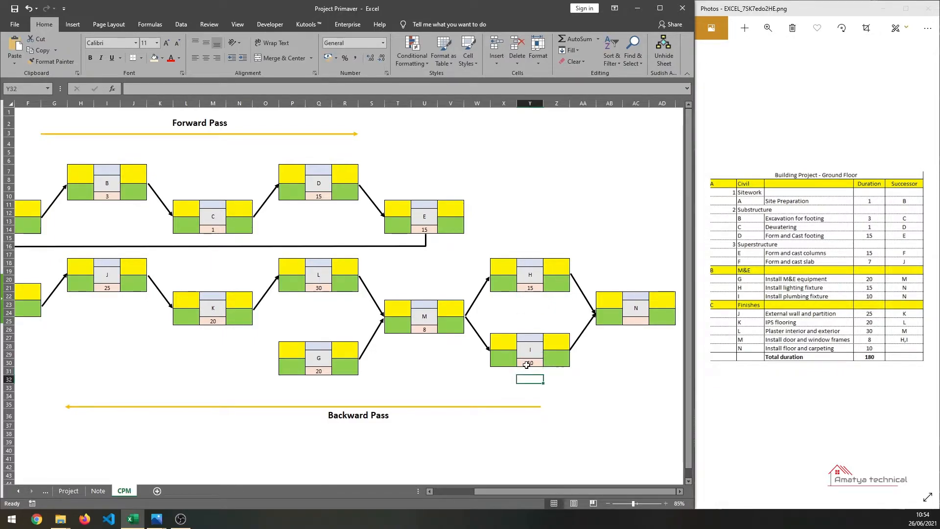
# - Enter duration 10 in activity N's OD cell
pyautogui.click(636, 321)
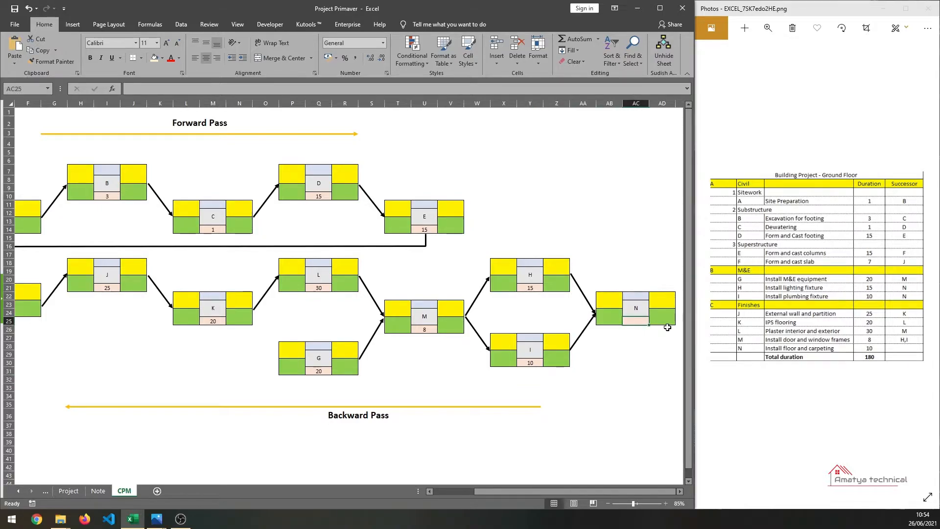
pyautogui.write('10')
pyautogui.press('Return')
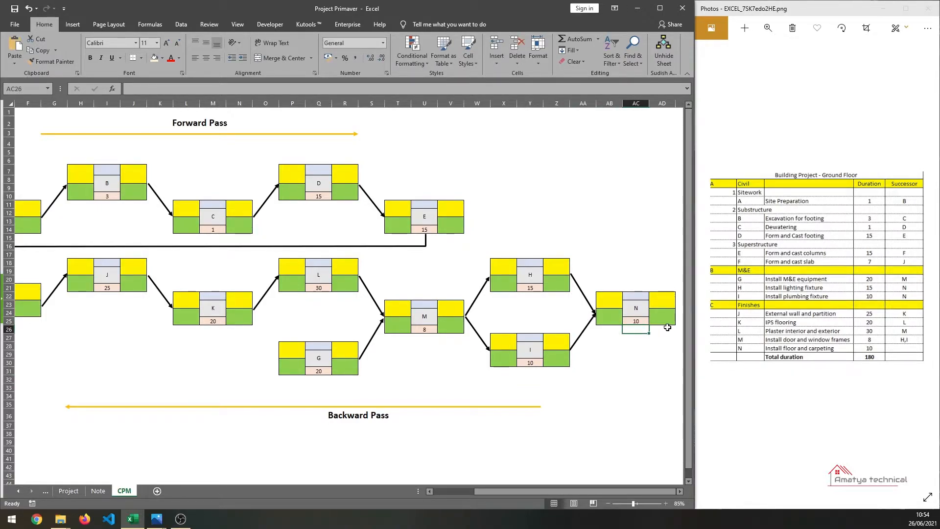
pyautogui.moveTo(524, 493); pyautogui.dragTo(454, 491)
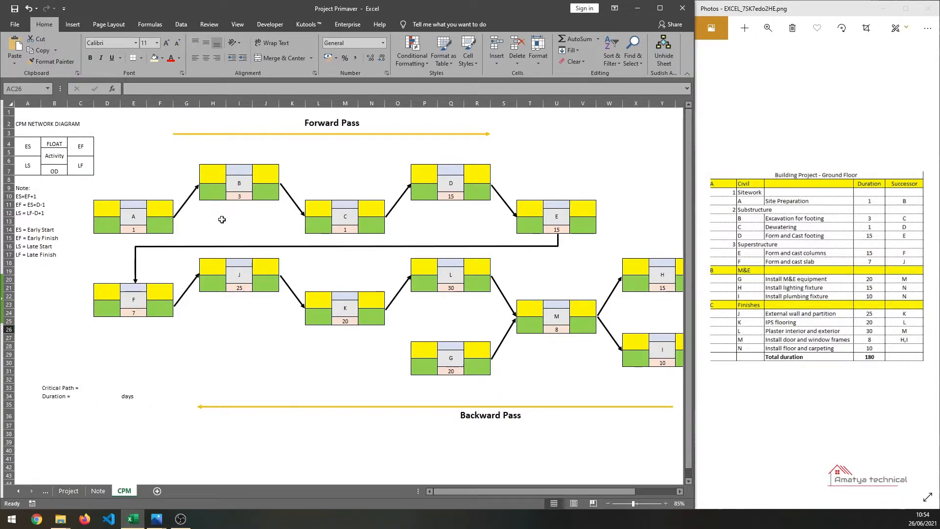
pyautogui.moveTo(465, 489); pyautogui.dragTo(492, 489)
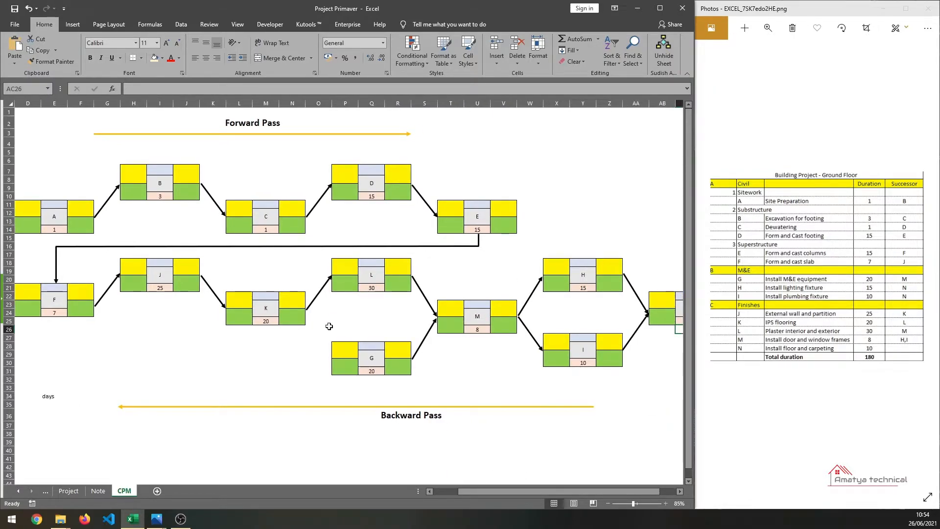
pyautogui.moveTo(503, 488); pyautogui.dragTo(459, 487)
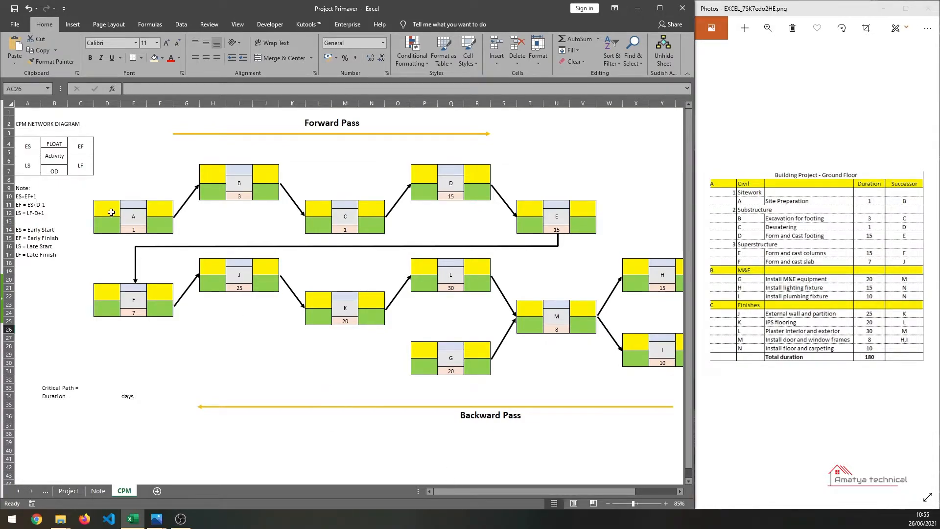
# - Check the project's planned start date on the Detail sheet, then return to the CPM sheet
pyautogui.click(29, 153)
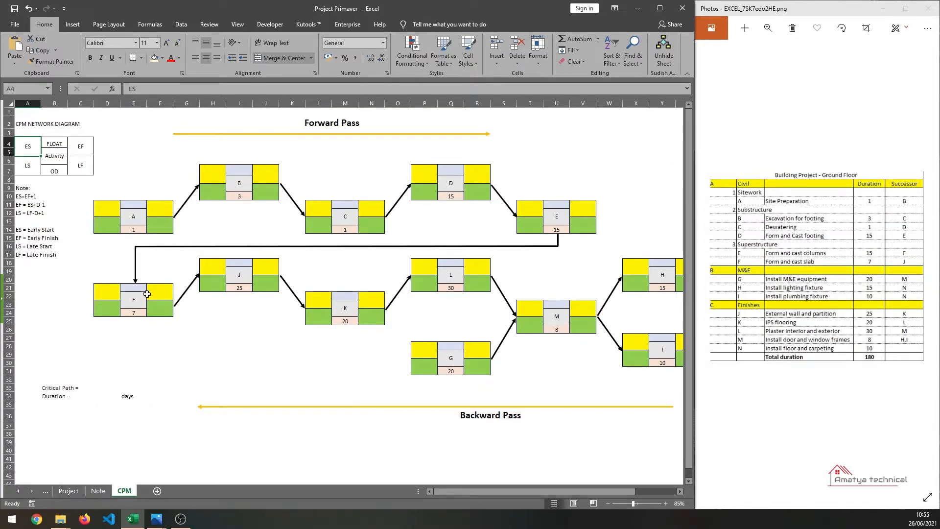
pyautogui.click(70, 490)
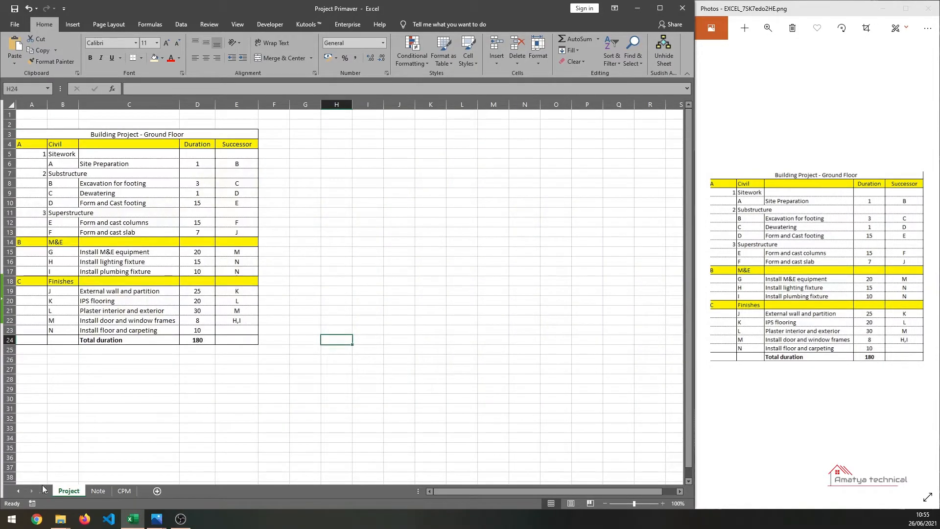
pyautogui.click(18, 491)
pyautogui.click(76, 490)
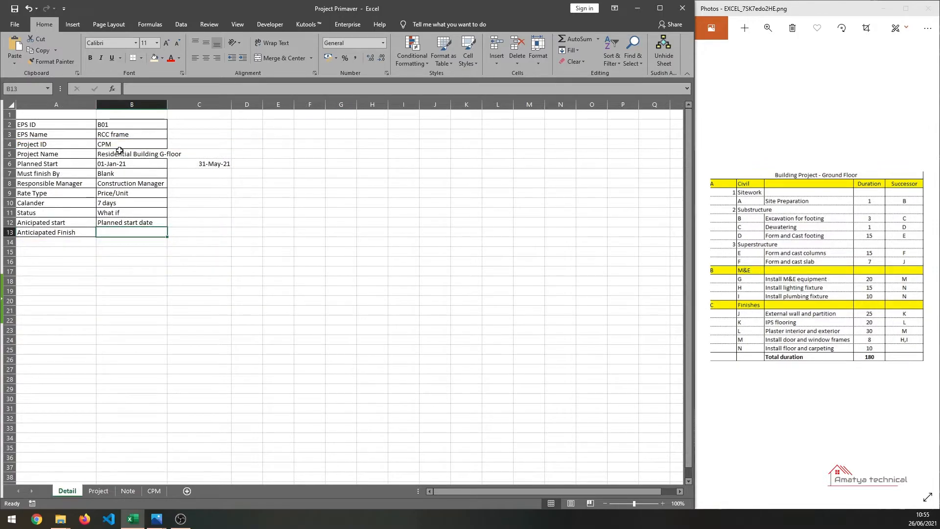
pyautogui.click(136, 167)
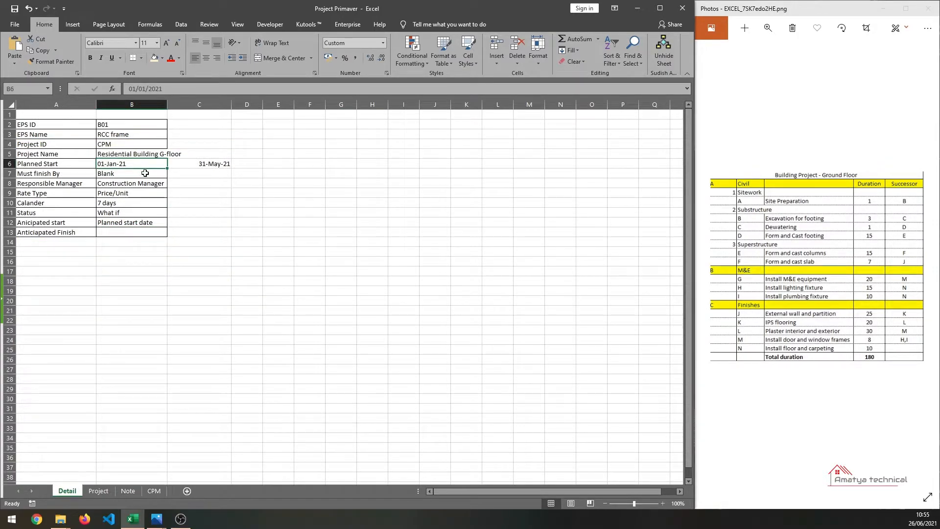
pyautogui.click(154, 491)
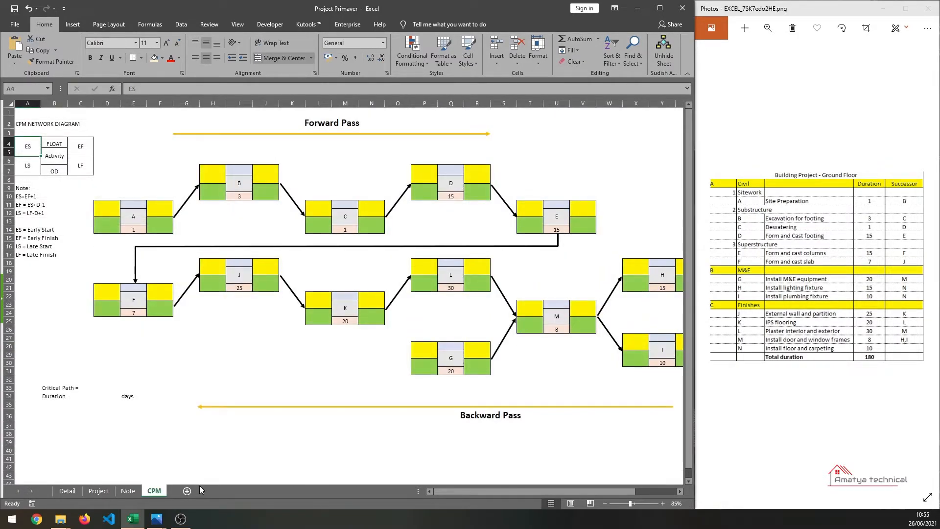
# - Enter early start 1 in activity A's ES cell
pyautogui.click(108, 212)
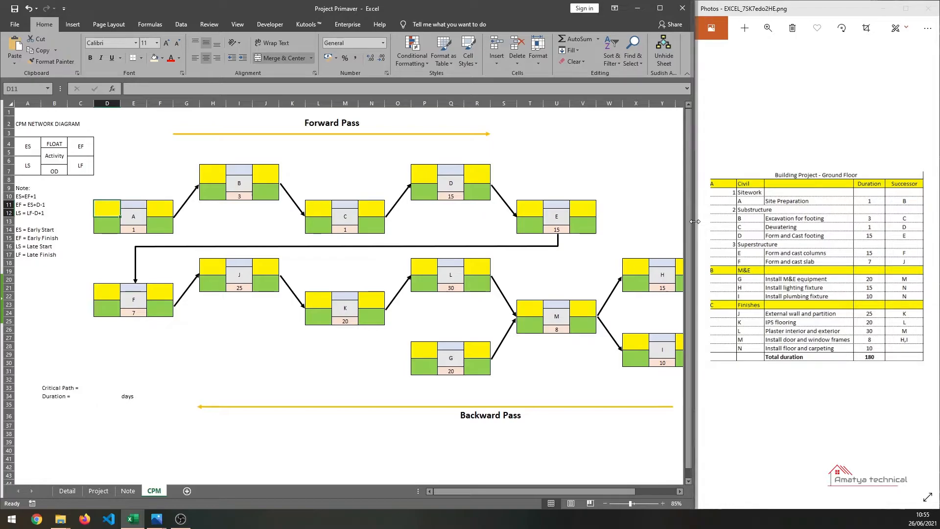
pyautogui.write('1')
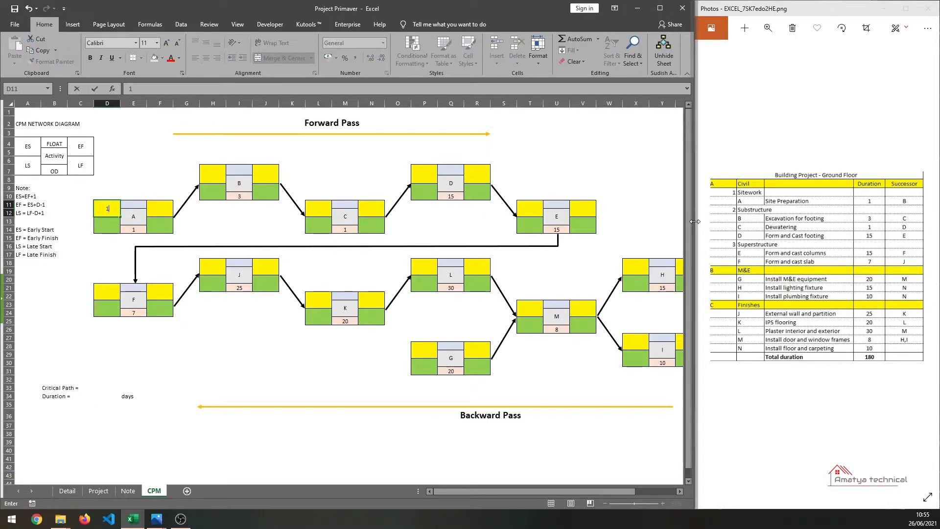
pyautogui.press('Return')
# - Set activity A's early finish to the formula =D11+E14-1
pyautogui.press('Up')
pyautogui.press('Right')
pyautogui.press('Right')
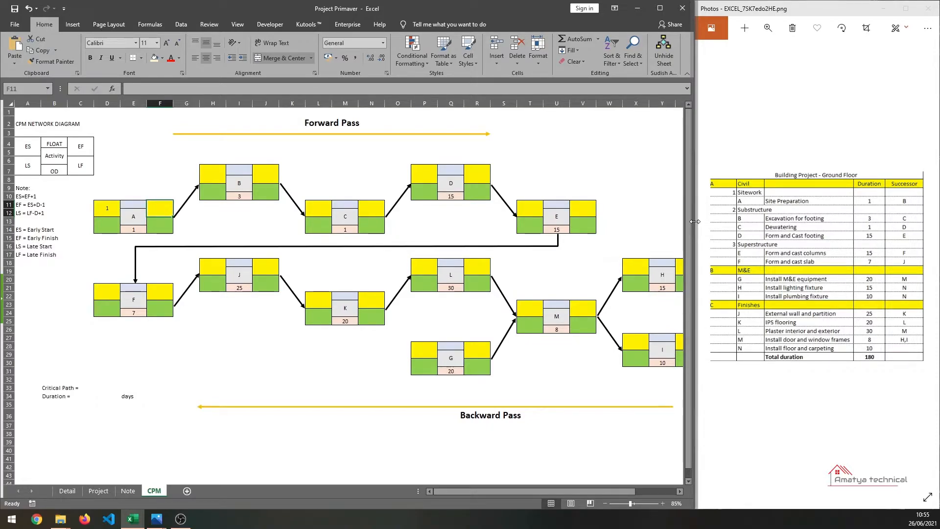
pyautogui.write('=')
pyautogui.press('Left')
pyautogui.press('Left')
pyautogui.write('+')
pyautogui.press('Left')
pyautogui.press('Down')
pyautogui.press('Down')
pyautogui.write('+')
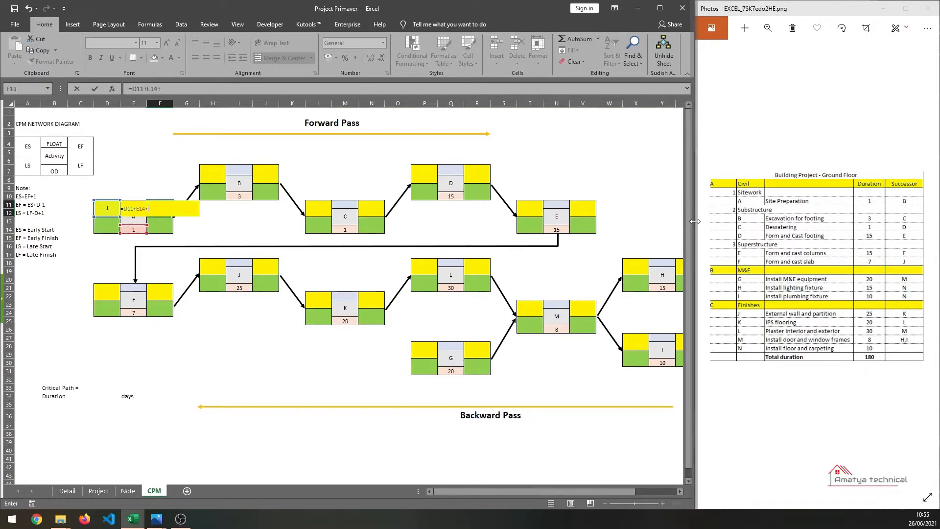
pyautogui.press('BackSpace')
pyautogui.write('-1')
pyautogui.hotkey('ctrl', 'Return')
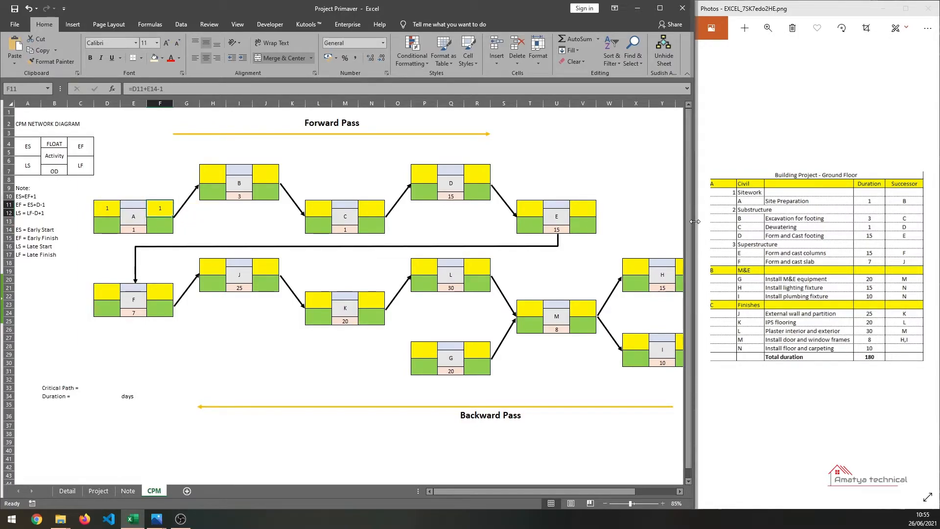
# - Set activity B's early start to the formula =F11+1
pyautogui.press('Right')
pyautogui.press('Right')
pyautogui.press('Up')
pyautogui.press('Up')
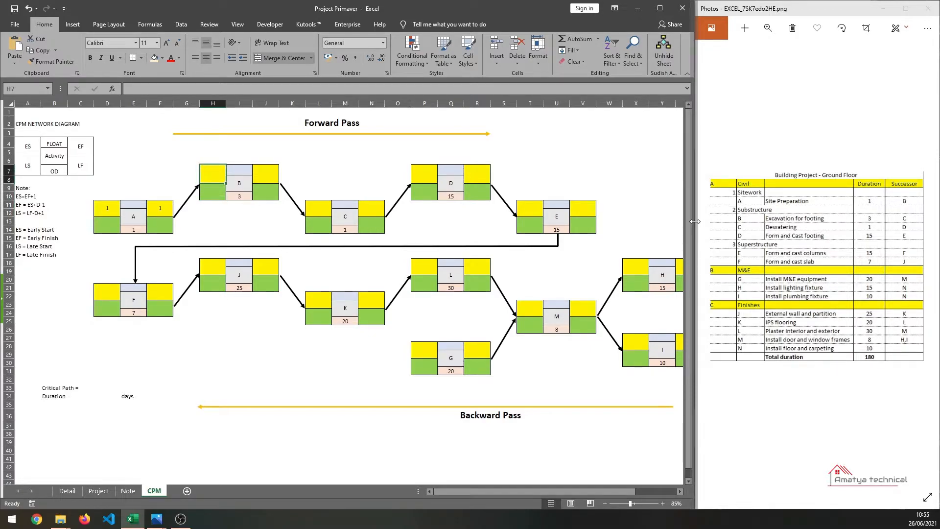
pyautogui.write('=')
pyautogui.press('Down')
pyautogui.press('Down')
pyautogui.press('Down')
pyautogui.press('Down')
pyautogui.press('Left')
pyautogui.press('Left')
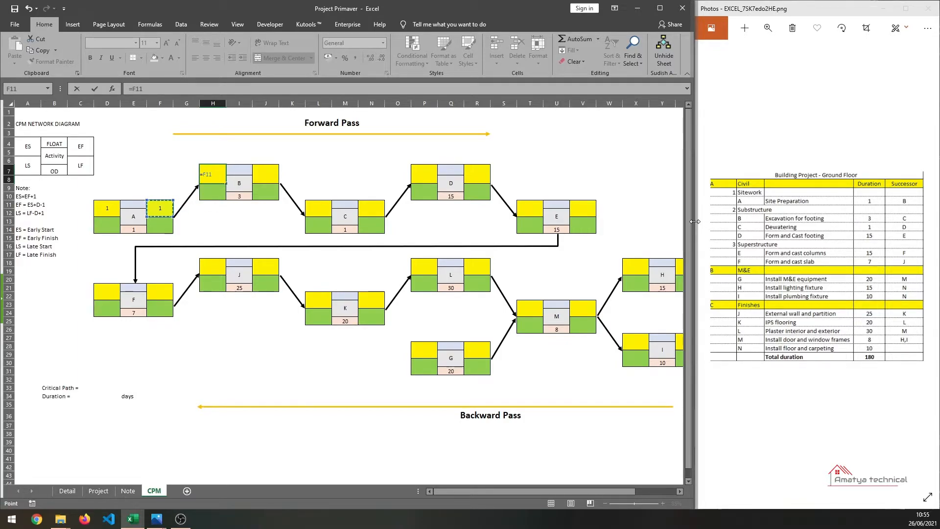
pyautogui.write('+1')
pyautogui.press('Return')
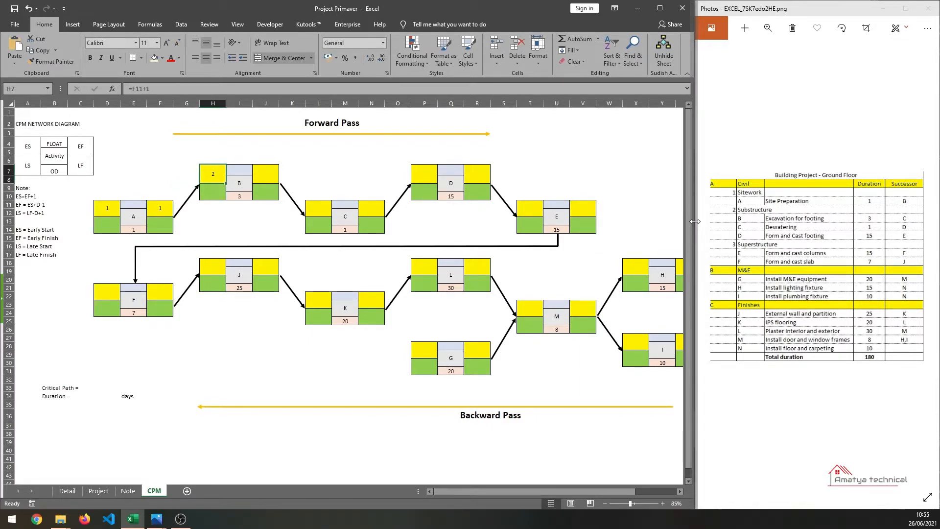
# - Set activity B's early finish to the formula =H7+I10-1
pyautogui.press('Down')
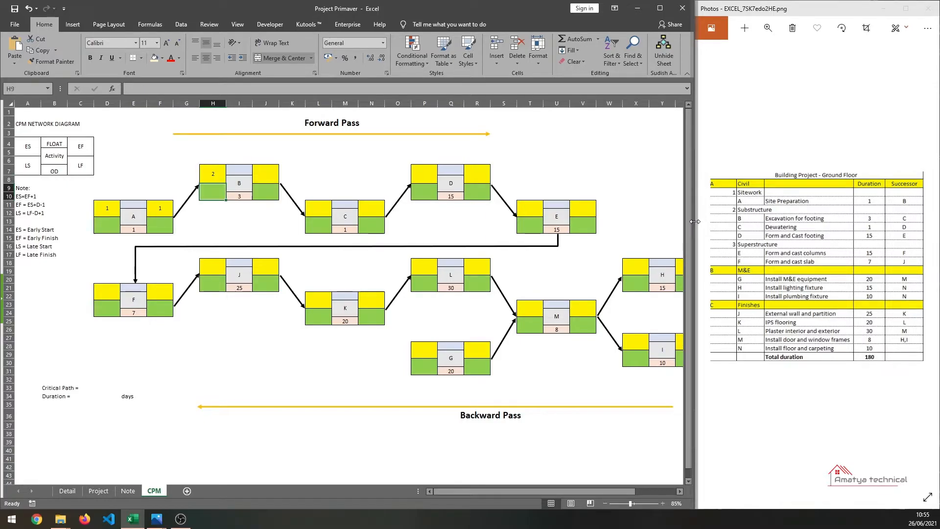
pyautogui.press('Right')
pyautogui.press('Down')
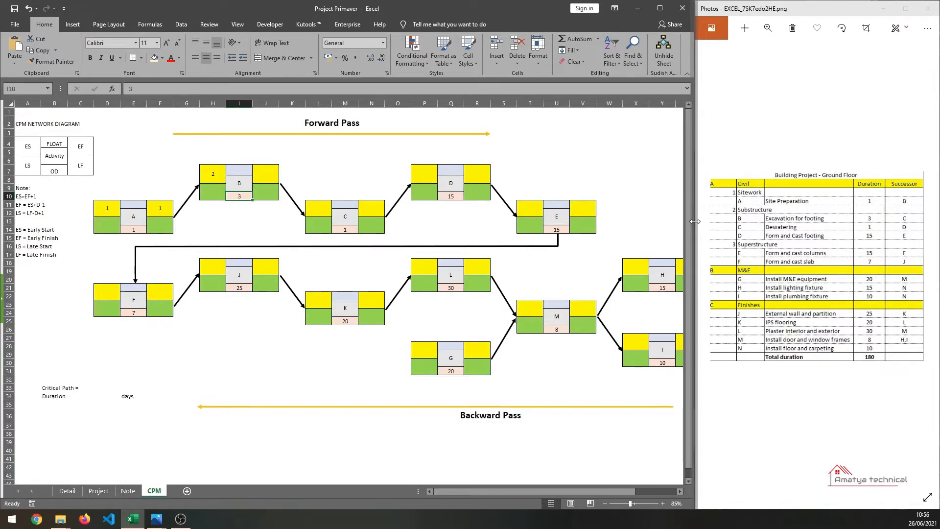
pyautogui.press('Right')
pyautogui.press('Up')
pyautogui.write('=')
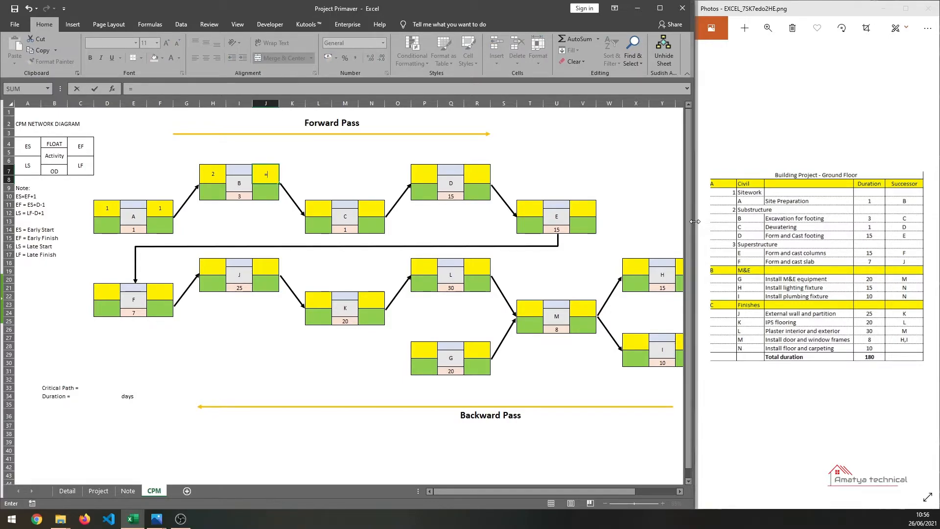
pyautogui.press('Left')
pyautogui.press('Left')
pyautogui.write('+')
pyautogui.press('Down')
pyautogui.press('Down')
pyautogui.press('Down')
pyautogui.press('Right')
pyautogui.write('-1')
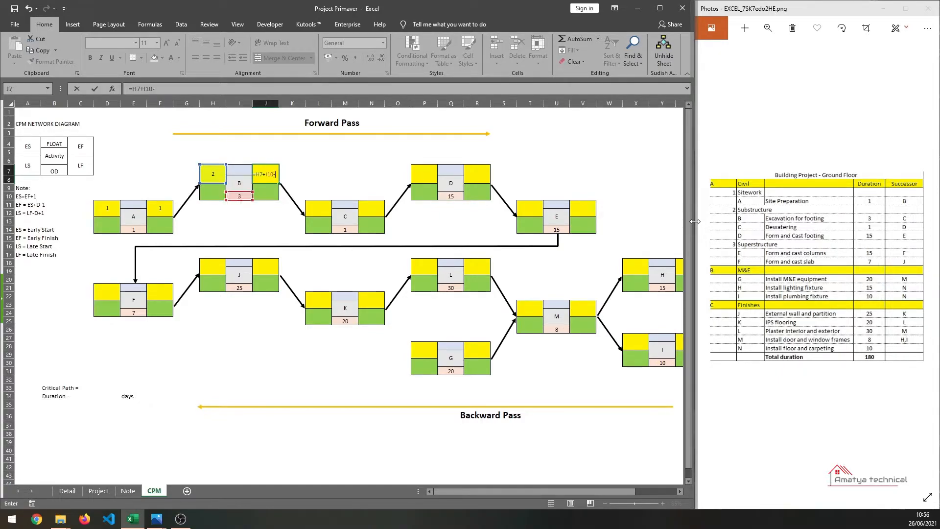
pyautogui.hotkey('ctrl', 'Return')
# - Enter early start 5 and early finish 5 for activity C
pyautogui.press('Down')
pyautogui.press('Down')
pyautogui.press('Down')
pyautogui.press('Right')
pyautogui.press('Right')
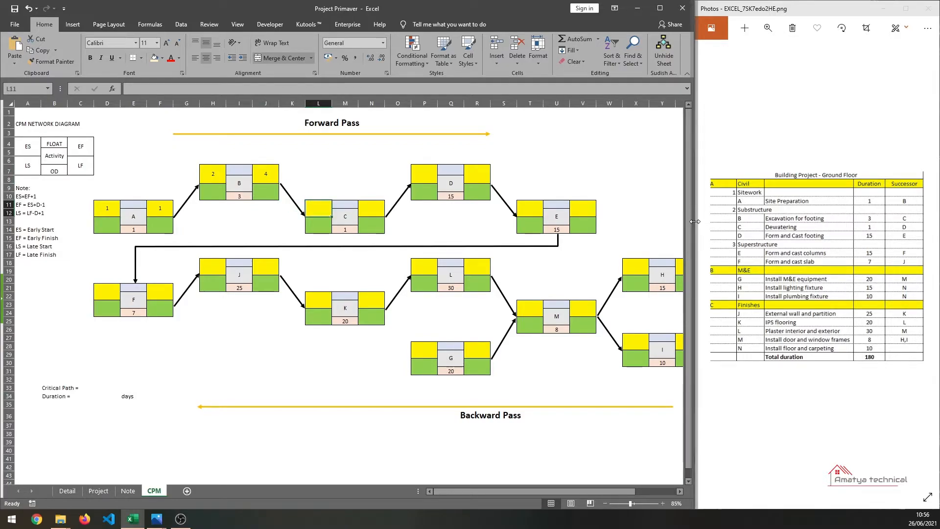
pyautogui.write('5')
pyautogui.press('Right')
pyautogui.press('Right')
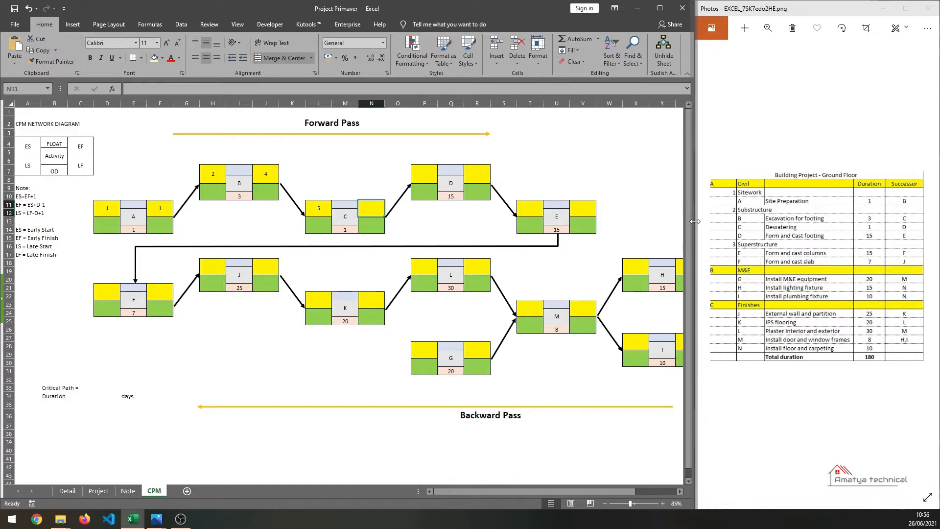
pyautogui.write('5')
# - Enter early start 6 and early finish 20 for activity D
pyautogui.press('Right')
pyautogui.press('Right')
pyautogui.press('Up')
pyautogui.press('Up')
pyautogui.press('Up')
pyautogui.press('Up')
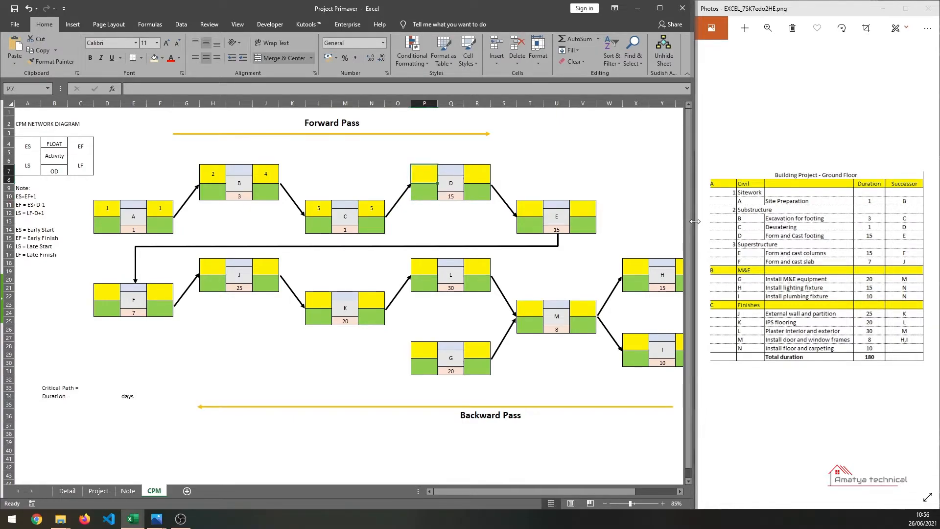
pyautogui.write('6')
pyautogui.press('Right')
pyautogui.press('Right')
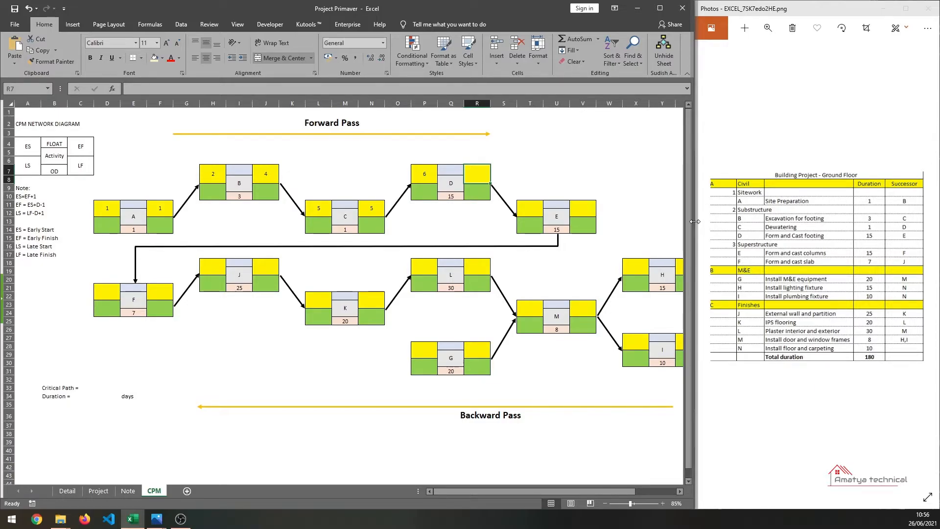
pyautogui.write('20')
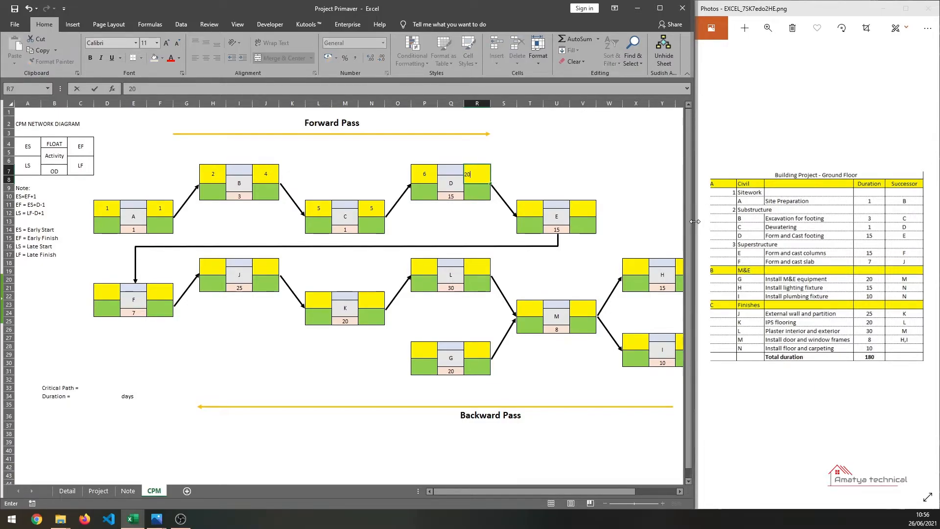
# - Enter early start 21 and early finish 35 for activity E
pyautogui.press('Right')
pyautogui.press('Right')
pyautogui.press('Down')
pyautogui.press('Down')
pyautogui.press('Down')
pyautogui.press('Down')
pyautogui.write('21')
pyautogui.press('Right')
pyautogui.press('Right')
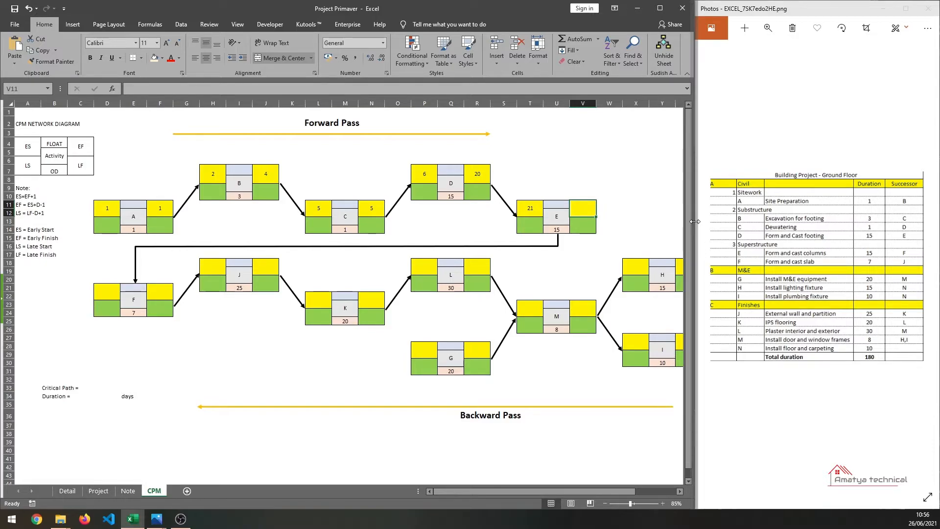
pyautogui.write('35')
# - Enter early start 36 and early finish 42 for activity F
pyautogui.press('Down')
pyautogui.press('Down')
pyautogui.press('Down')
pyautogui.press('Down')
pyautogui.press('Down')
pyautogui.press('Left')
pyautogui.press('Left')
pyautogui.press('Left')
pyautogui.press('Left')
pyautogui.press('Left')
pyautogui.press('Left')
pyautogui.press('Left')
pyautogui.press('Left')
pyautogui.press('Left')
pyautogui.press('Left')
pyautogui.press('Left')
pyautogui.press('Left')
pyautogui.press('Left')
pyautogui.press('Left')
pyautogui.press('Left')
pyautogui.press('Left')
pyautogui.press('Left')
pyautogui.press('Left')
pyautogui.press('Down')
pyautogui.press('Down')
pyautogui.press('Down')
pyautogui.press('Down')
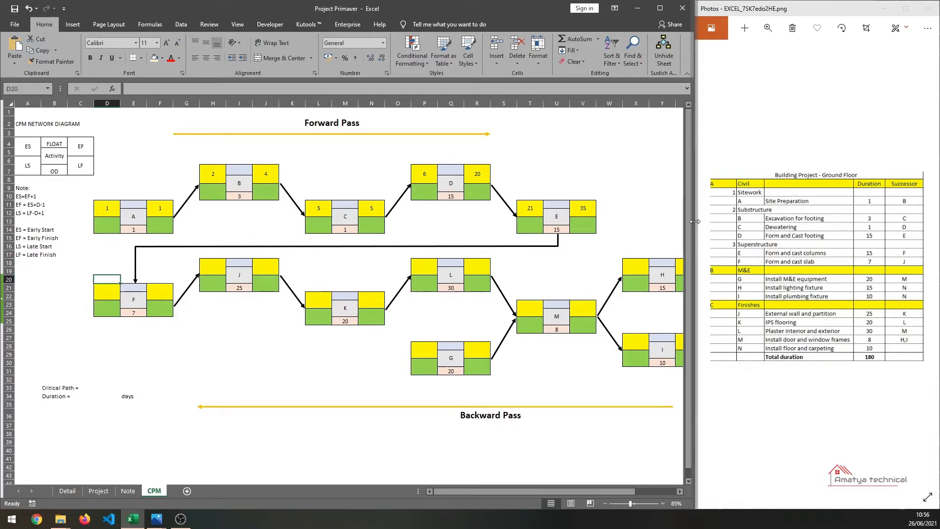
pyautogui.press('Down')
pyautogui.write('36')
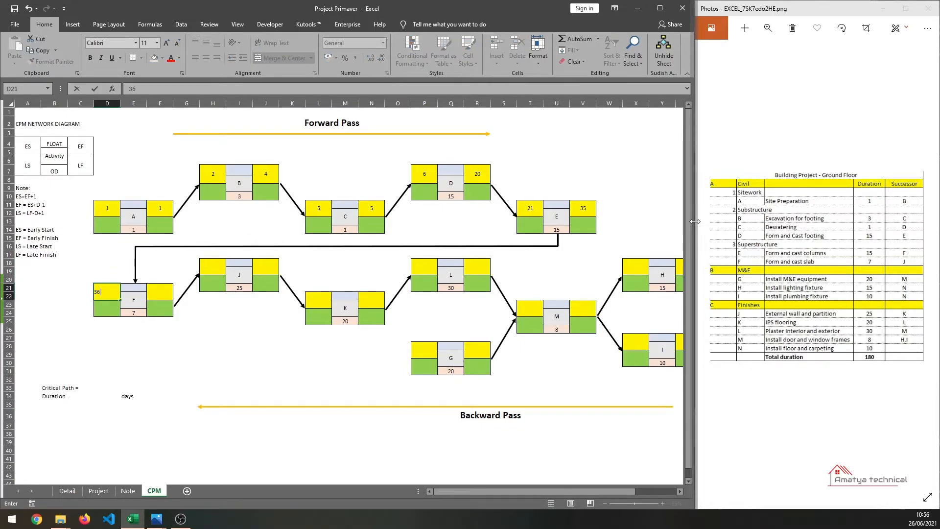
pyautogui.press('Tab')
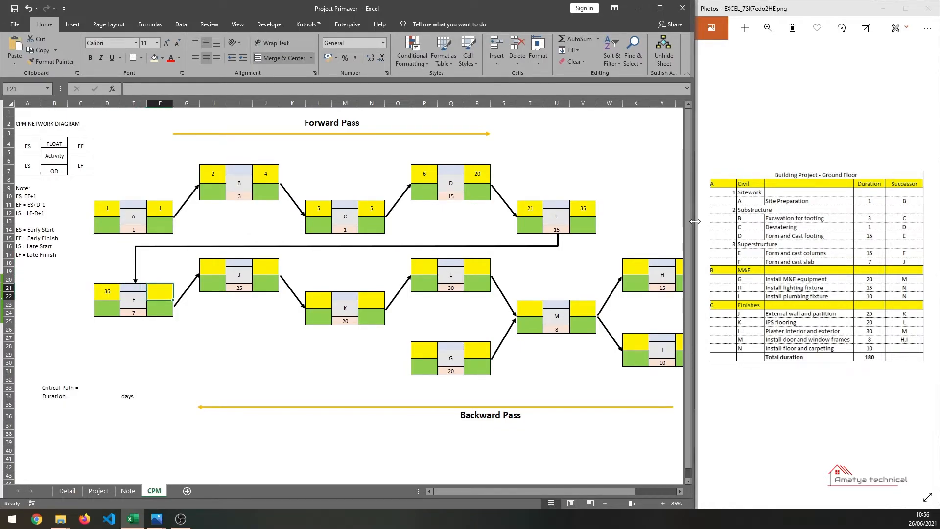
pyautogui.write('42')
# - Enter early start 43 and early finish 67 for activity J
pyautogui.press('Right')
pyautogui.press('Right')
pyautogui.press('Up')
pyautogui.write('43')
pyautogui.press('Right')
pyautogui.press('Right')
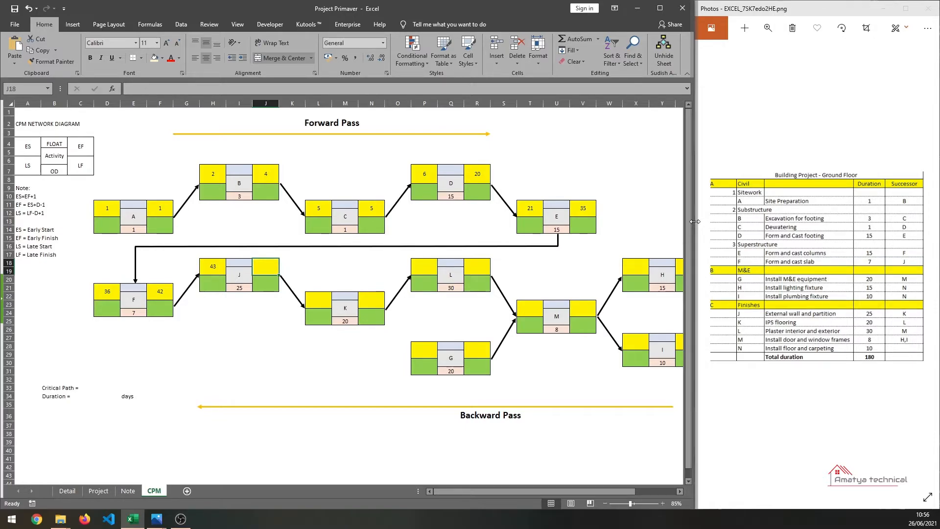
pyautogui.write('67')
pyautogui.press('Return')
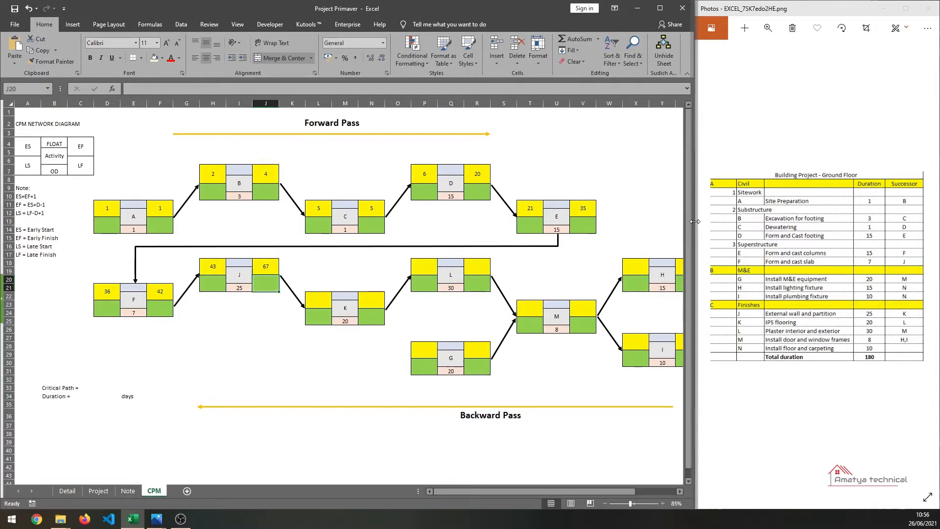
# - Enter early start 68 and early finish 87 for activity K
pyautogui.press('Left')
pyautogui.press('Down')
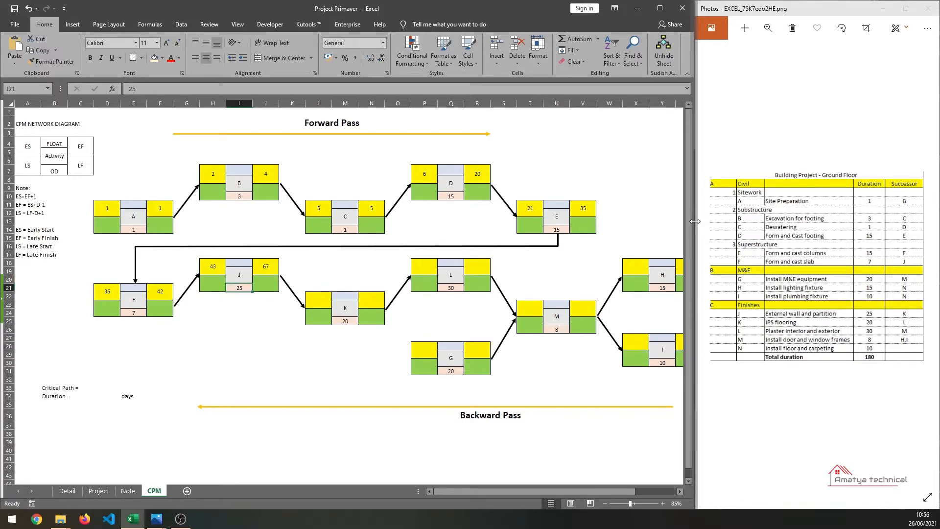
pyautogui.press('Right')
pyautogui.press('Right')
pyautogui.press('Right')
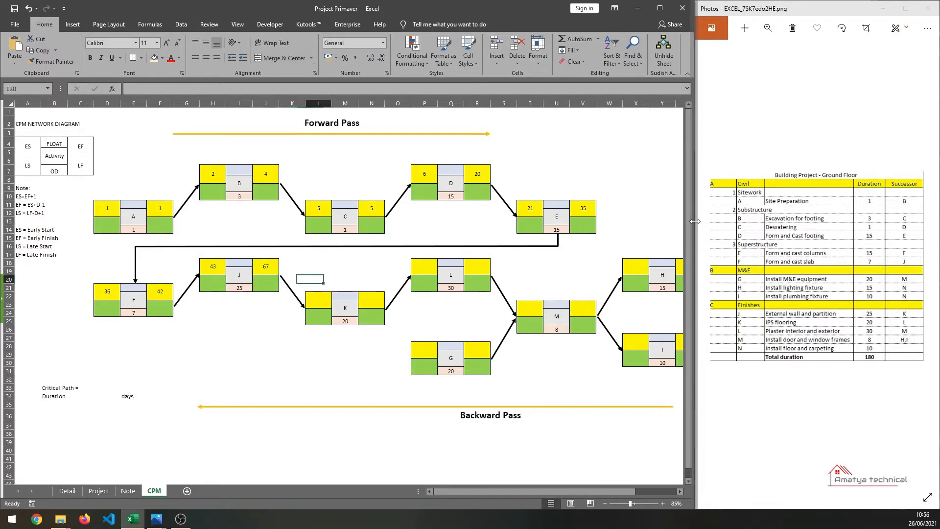
pyautogui.press('Down')
pyautogui.write('68')
pyautogui.press('Return')
pyautogui.press('Right')
pyautogui.press('Right')
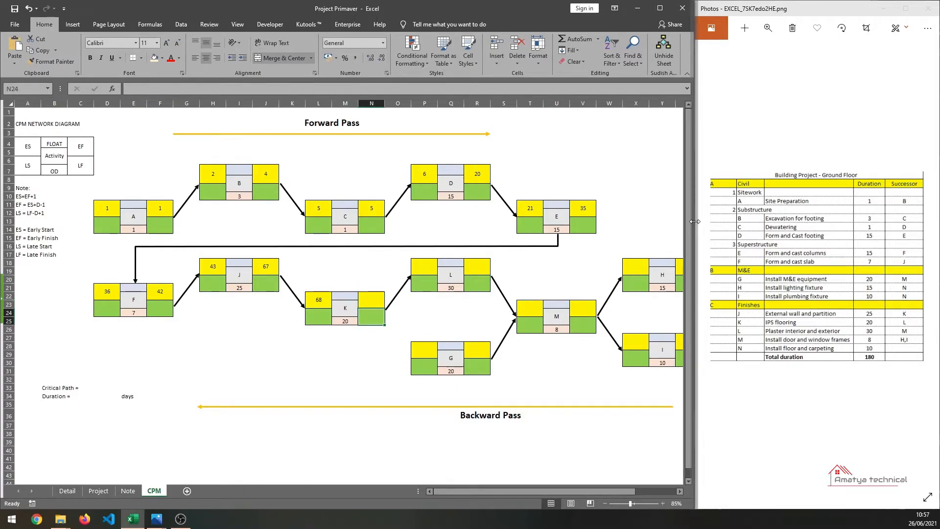
pyautogui.press('Up')
pyautogui.press('Up')
pyautogui.write('87')
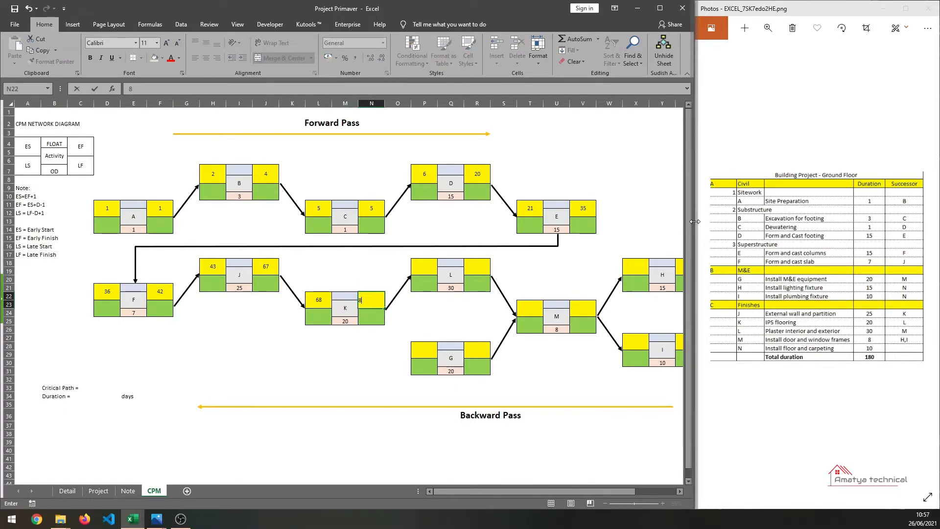
# - Enter early start 88 and early finish 117 for activity L
pyautogui.press('Right')
pyautogui.press('Right')
pyautogui.press('Up')
pyautogui.press('Up')
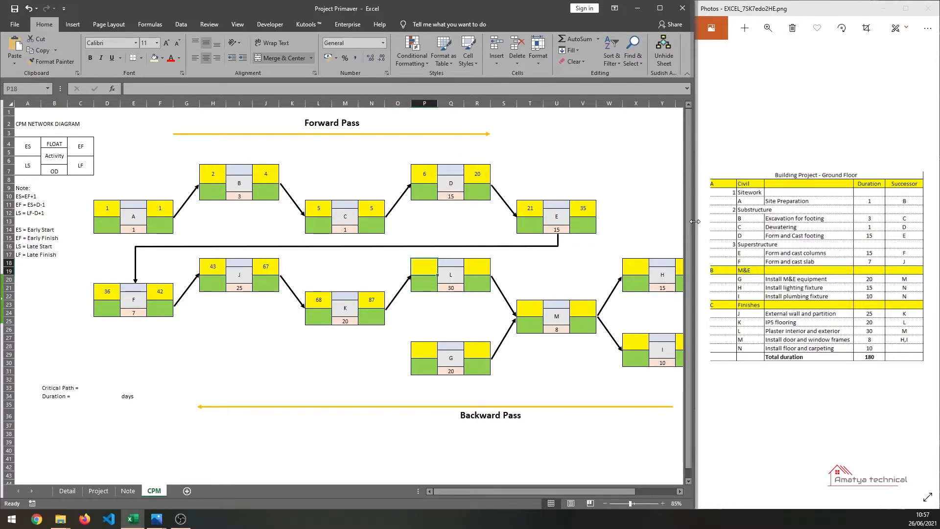
pyautogui.write('88')
pyautogui.press('Return')
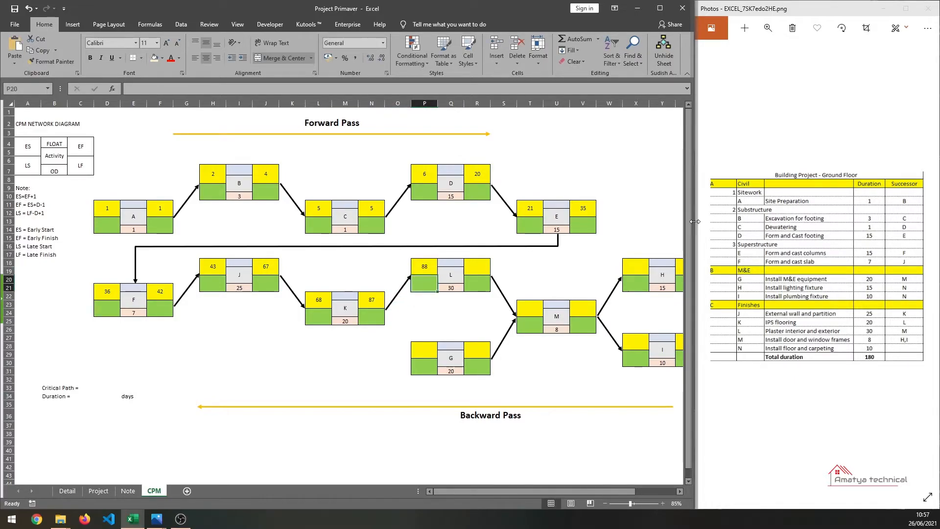
pyautogui.press('Right')
pyautogui.press('Up')
pyautogui.press('Up')
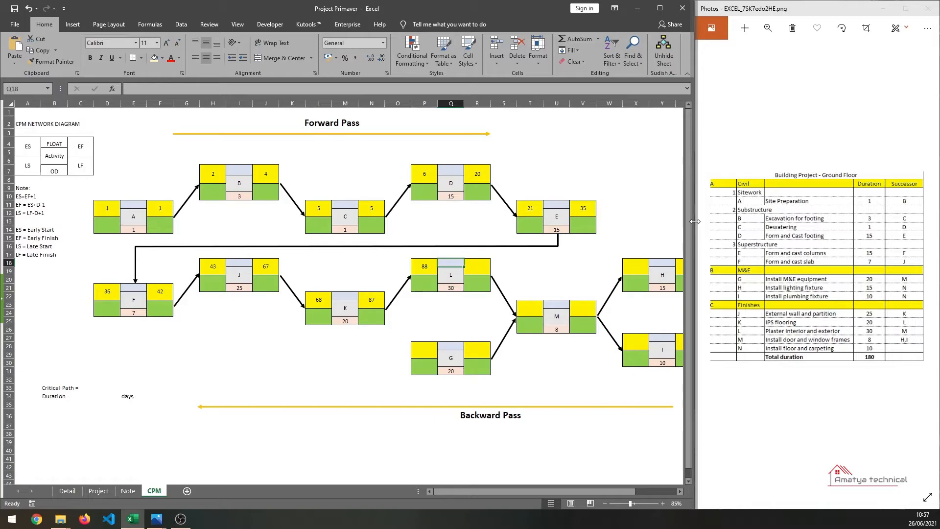
pyautogui.press('Right')
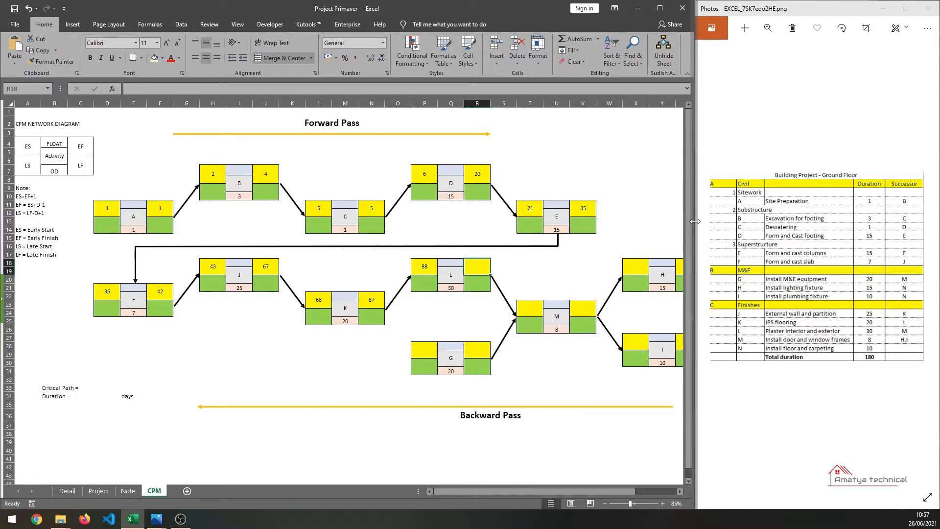
pyautogui.write('117')
pyautogui.press('Return')
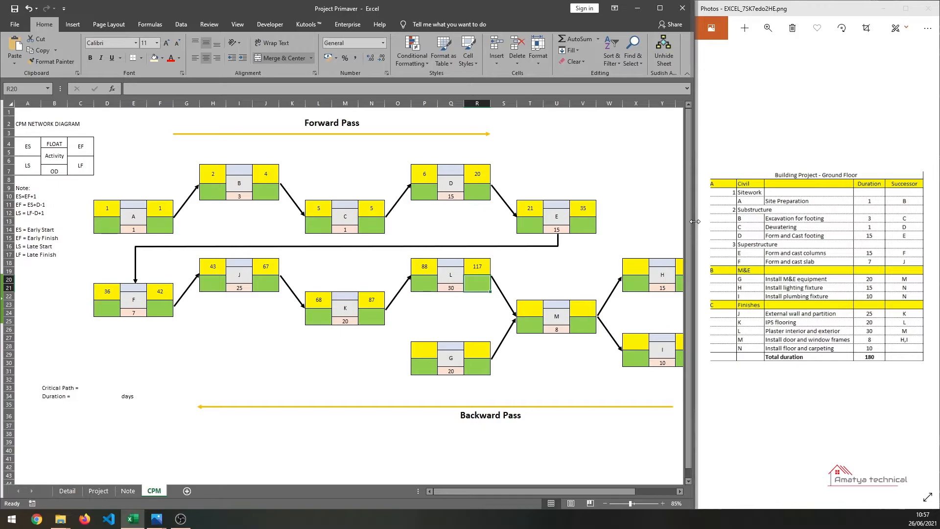
# - Enter early start 25 and early finish 44 for activity G
pyautogui.press('Down')
pyautogui.press('Down')
pyautogui.press('Down')
pyautogui.press('Down')
pyautogui.press('Down')
pyautogui.press('Down')
pyautogui.press('Down')
pyautogui.press('Left')
pyautogui.press('Left')
pyautogui.press('Up')
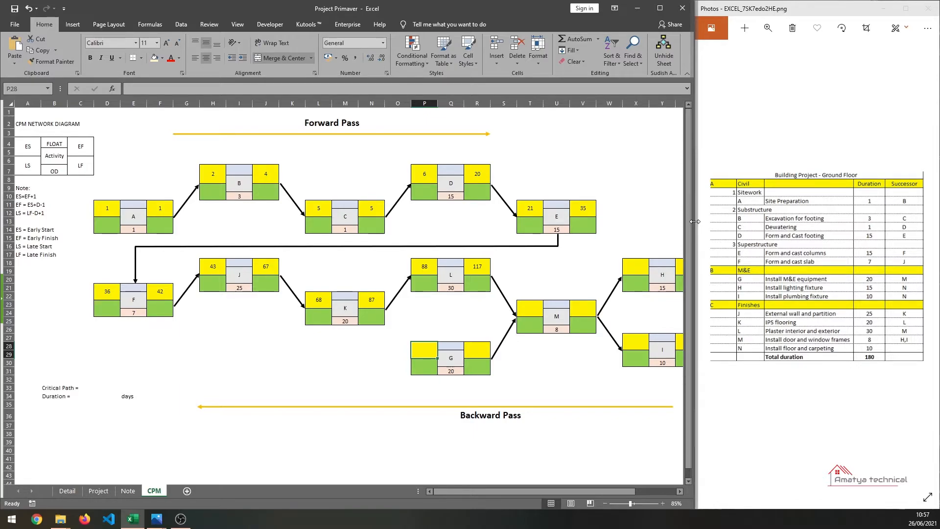
pyautogui.write('25')
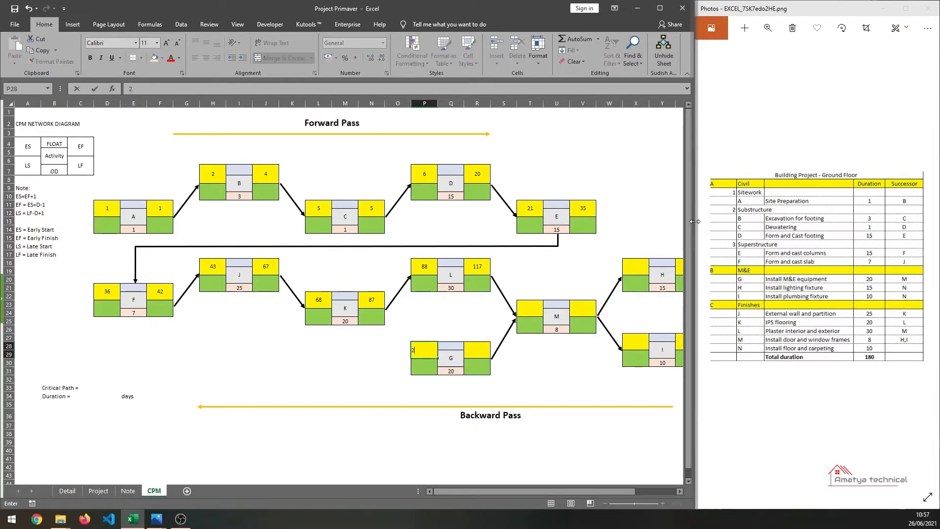
pyautogui.press('Return')
pyautogui.press('Right')
pyautogui.press('Right')
pyautogui.press('Up')
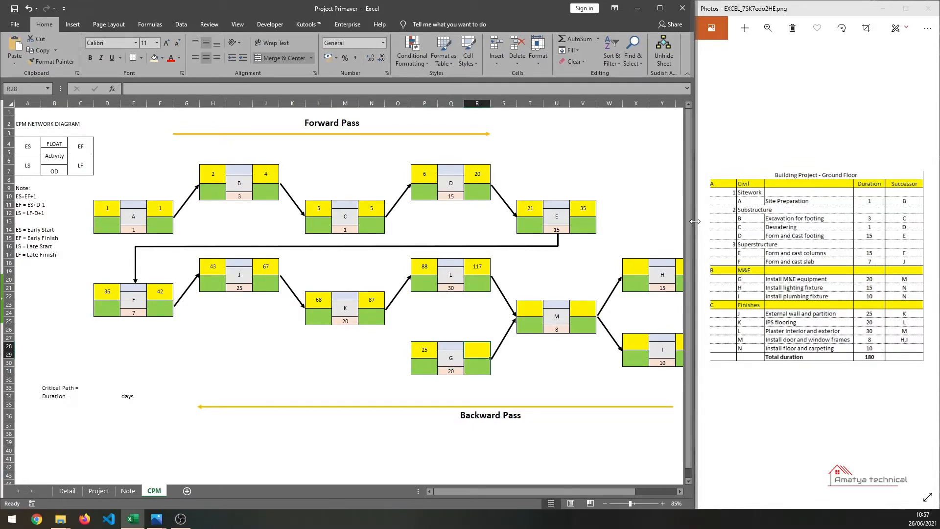
pyautogui.write('44')
pyautogui.press('Return')
# - Enter early start 118 and early finish 125 for activity M
pyautogui.press('Right')
pyautogui.press('Right')
pyautogui.press('Up')
pyautogui.press('Up')
pyautogui.press('Up')
pyautogui.press('Up')
pyautogui.press('Up')
pyautogui.press('Up')
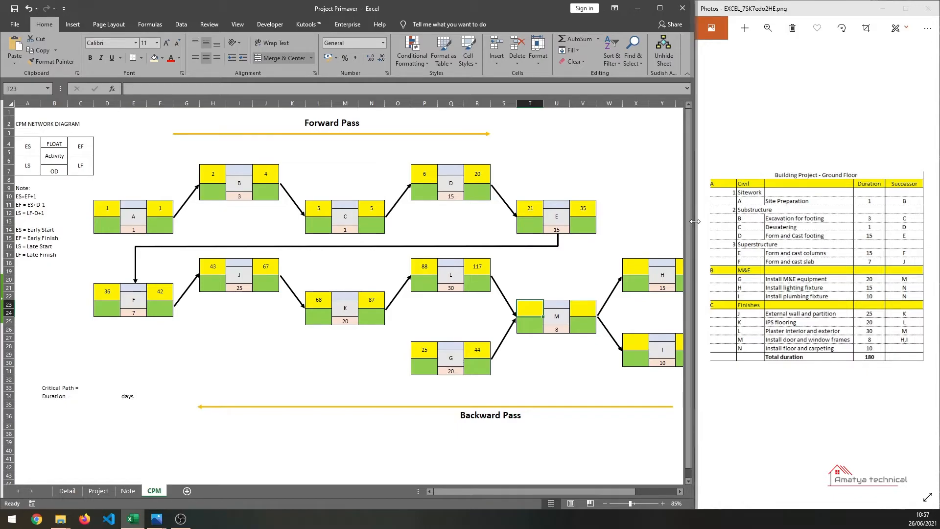
pyautogui.click(480, 286)
pyautogui.click(534, 309)
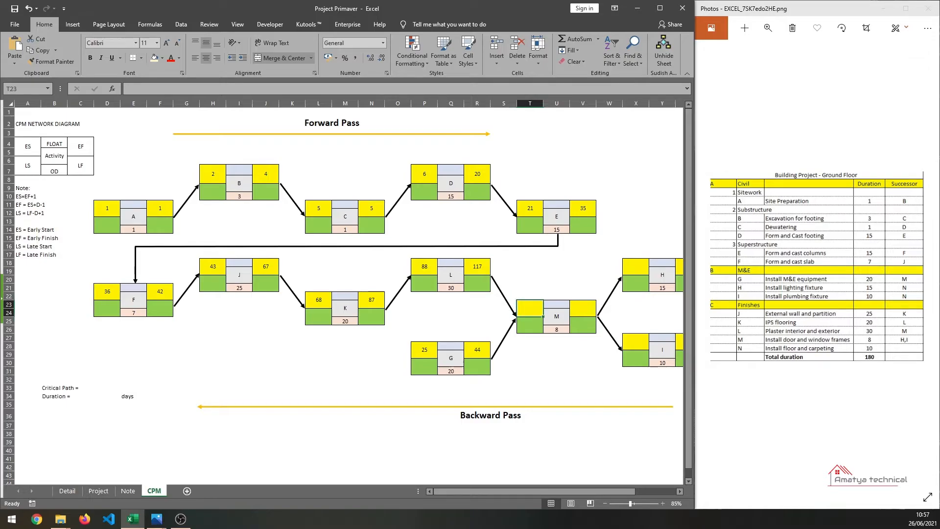
pyautogui.write('118')
pyautogui.press('Return')
pyautogui.press('Up')
pyautogui.press('Right')
pyautogui.press('Right')
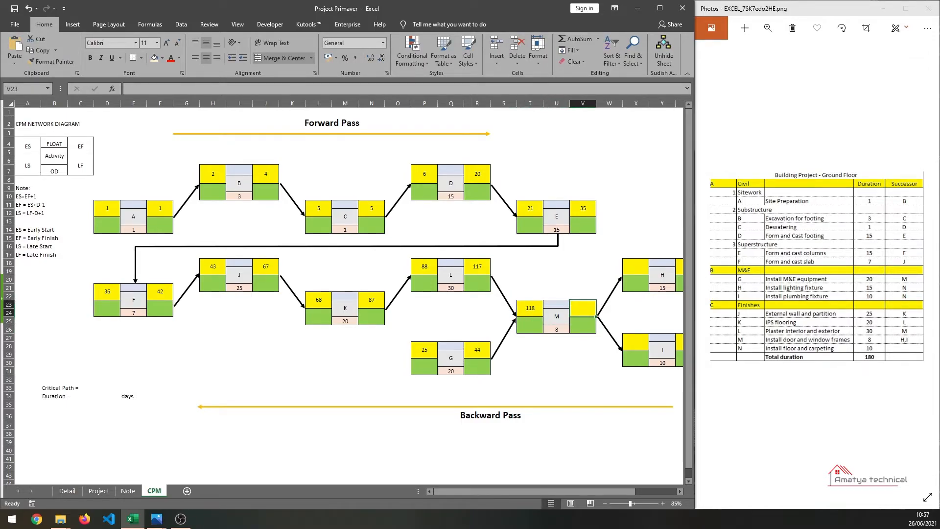
pyautogui.write('125')
pyautogui.press('Return')
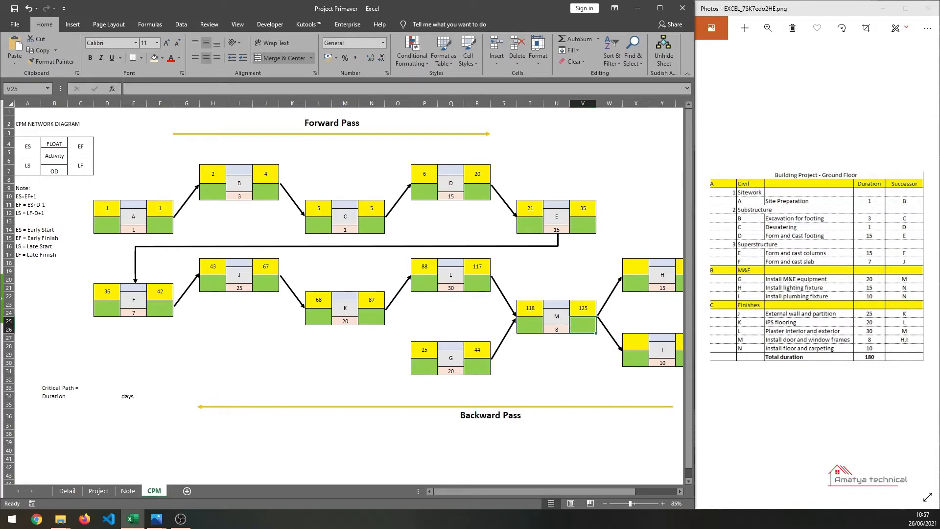
# - Examine the cells of activities H, I and the final node on the diagram
pyautogui.moveTo(460, 489); pyautogui.dragTo(483, 488)
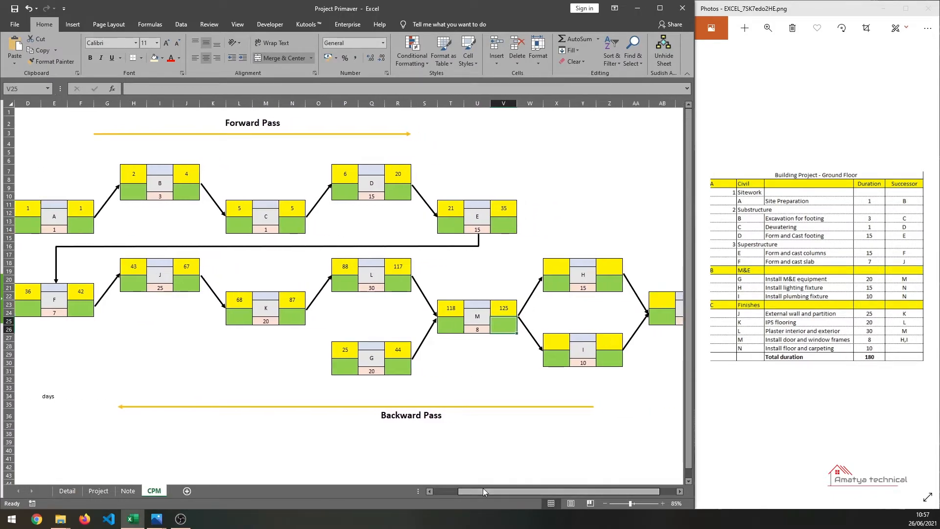
pyautogui.click(588, 274)
pyautogui.click(587, 347)
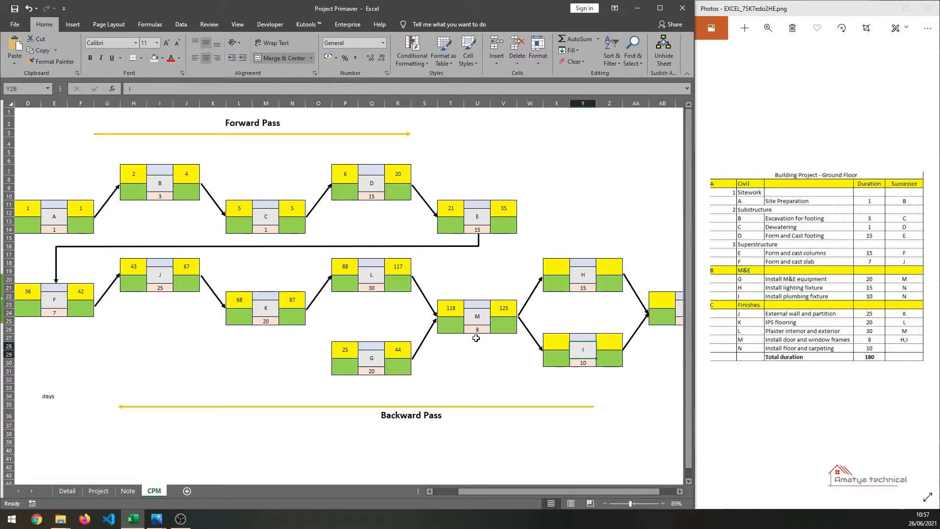
pyautogui.click(482, 320)
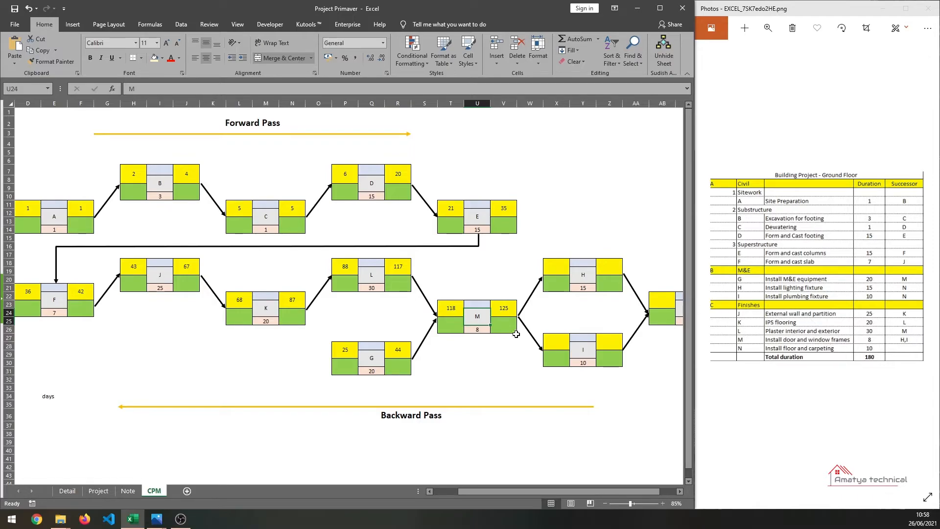
pyautogui.click(606, 268)
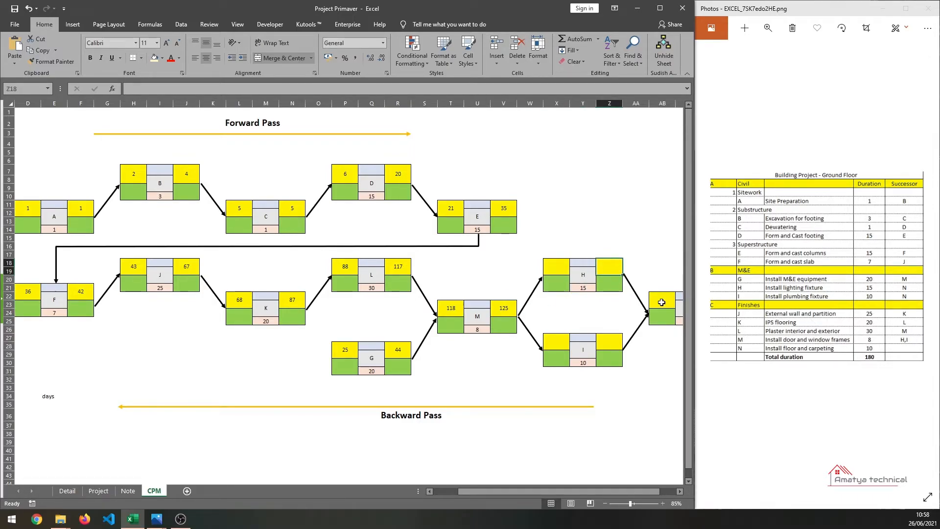
pyautogui.press('Down')
pyautogui.press('Down')
pyautogui.press('Down')
pyautogui.press('Down')
pyautogui.press('Left')
pyautogui.press('Left')
pyautogui.press('Left')
pyautogui.press('Left')
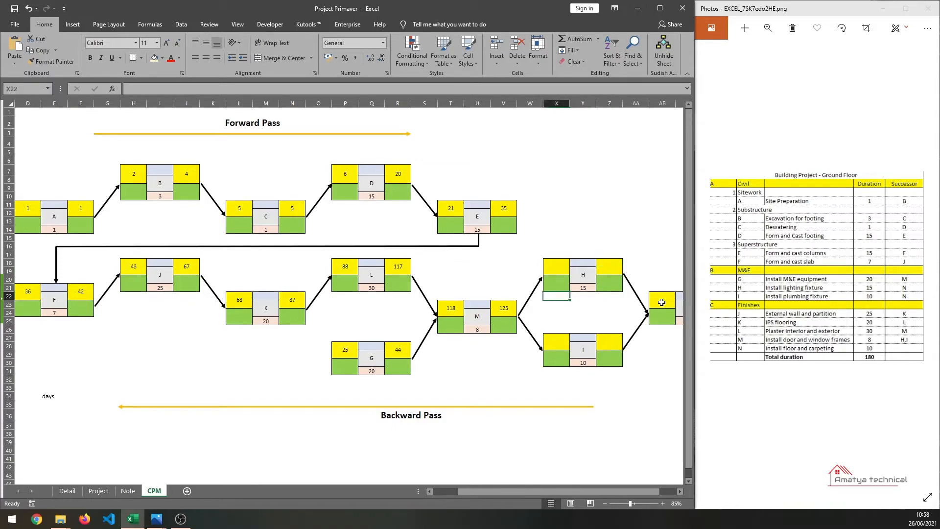
# - Enter early start 126 for activities H and I
pyautogui.press('Right')
pyautogui.press('Right')
pyautogui.press('Up')
pyautogui.press('Up')
pyautogui.press('Up')
pyautogui.press('Right')
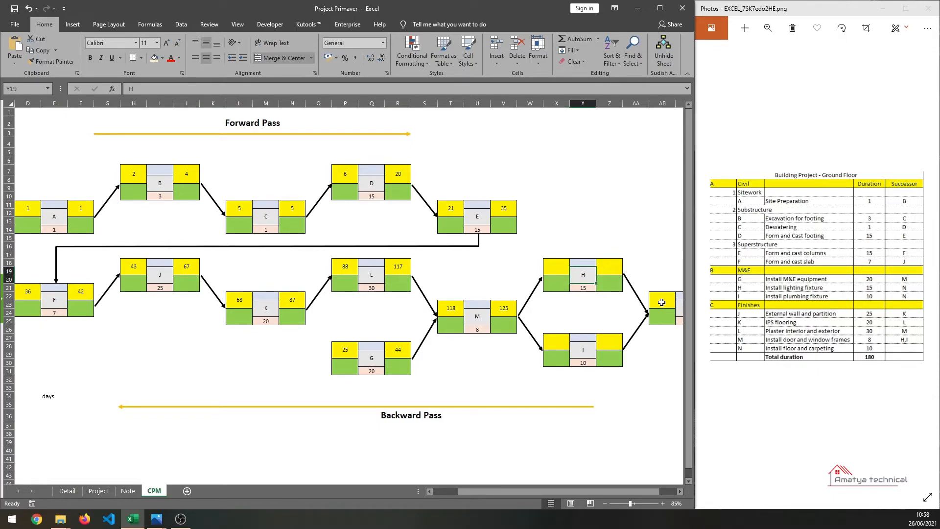
pyautogui.press('Up')
pyautogui.press('Left')
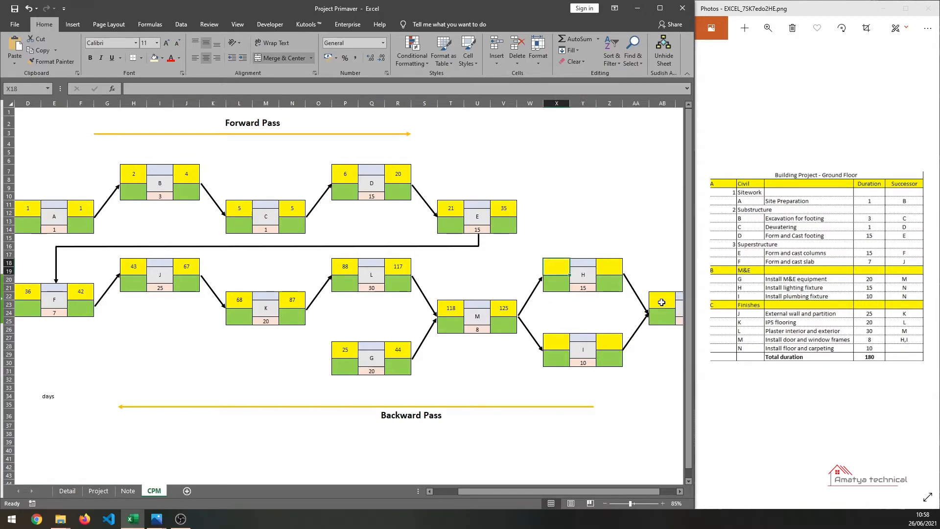
pyautogui.write('126')
pyautogui.press('Return')
pyautogui.press('Down')
pyautogui.press('Down')
pyautogui.press('Down')
pyautogui.press('Down')
pyautogui.press('Down')
pyautogui.press('Down')
pyautogui.press('Down')
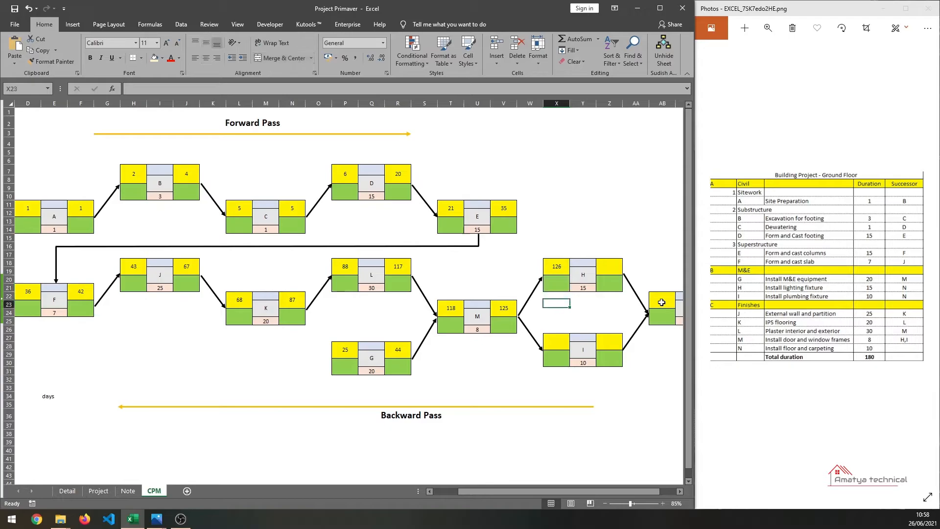
pyautogui.press('Return')
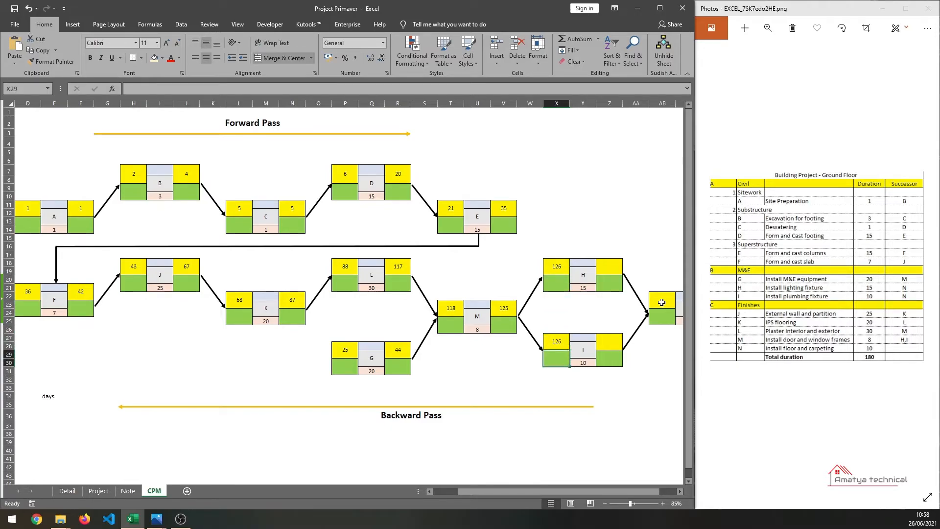
# - Enter early finish 135 for activity I and early finish 140 for activity H
pyautogui.press('Up')
pyautogui.press('Right')
pyautogui.press('Right')
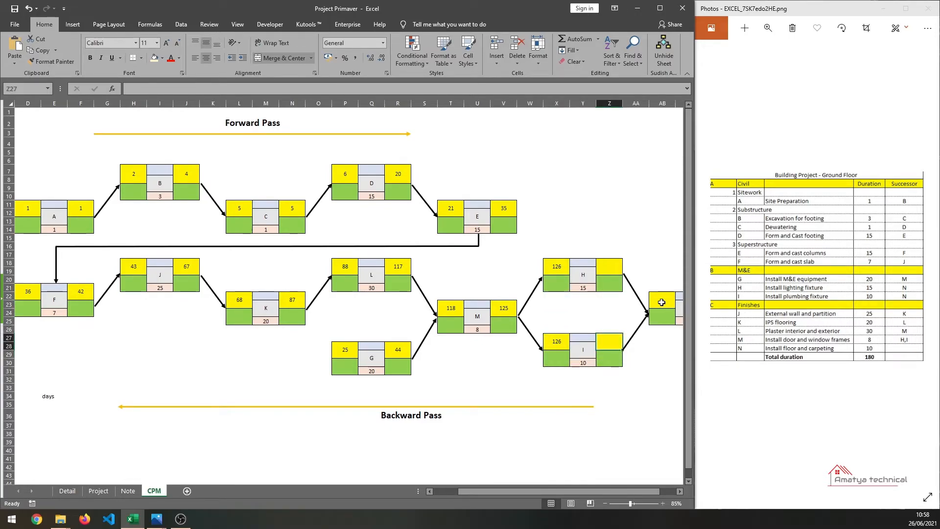
pyautogui.write('135')
pyautogui.press('Return')
pyautogui.press('Up')
pyautogui.press('Up')
pyautogui.press('Up')
pyautogui.press('Up')
pyautogui.press('Up')
pyautogui.press('Up')
pyautogui.press('Up')
pyautogui.press('Up')
pyautogui.press('Up')
pyautogui.press('Up')
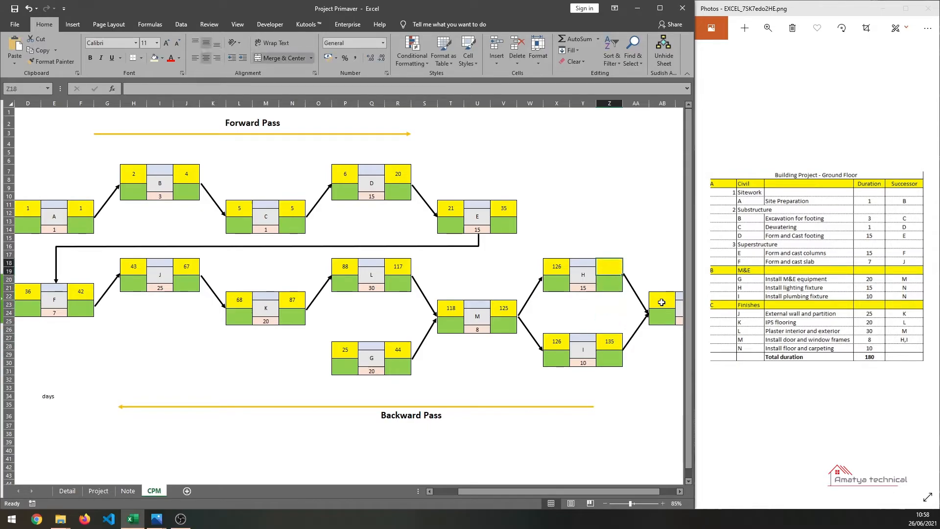
pyautogui.write('140')
pyautogui.press('Return')
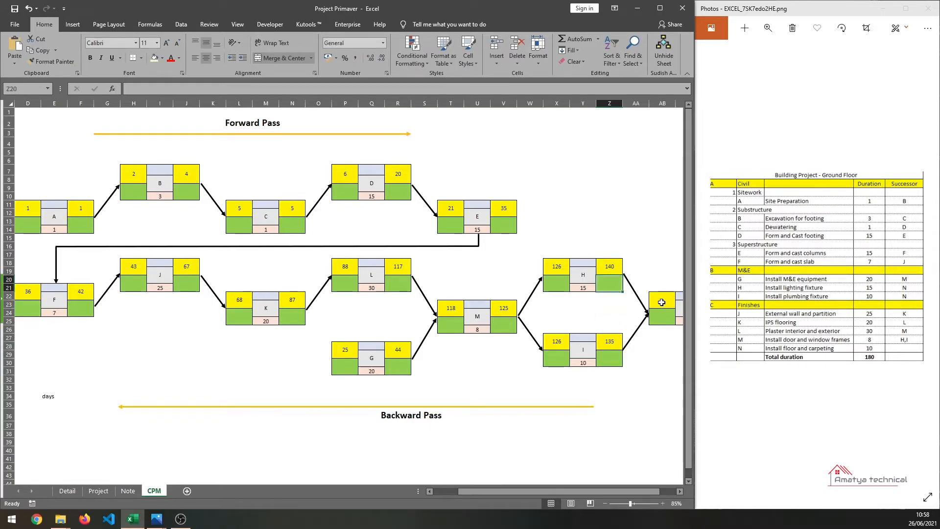
# - Enter early start 141 and early finish 150 for the final activity N
pyautogui.moveTo(578, 487); pyautogui.dragTo(623, 486)
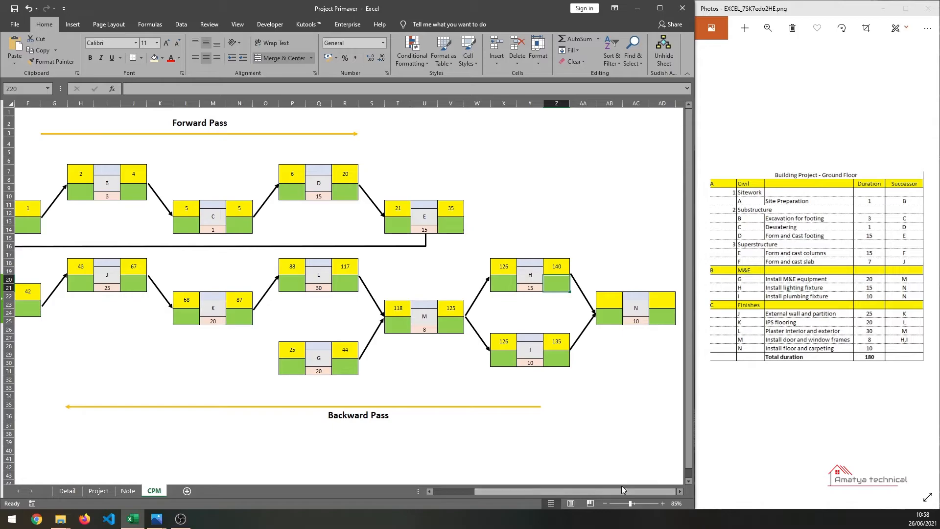
pyautogui.click(561, 346)
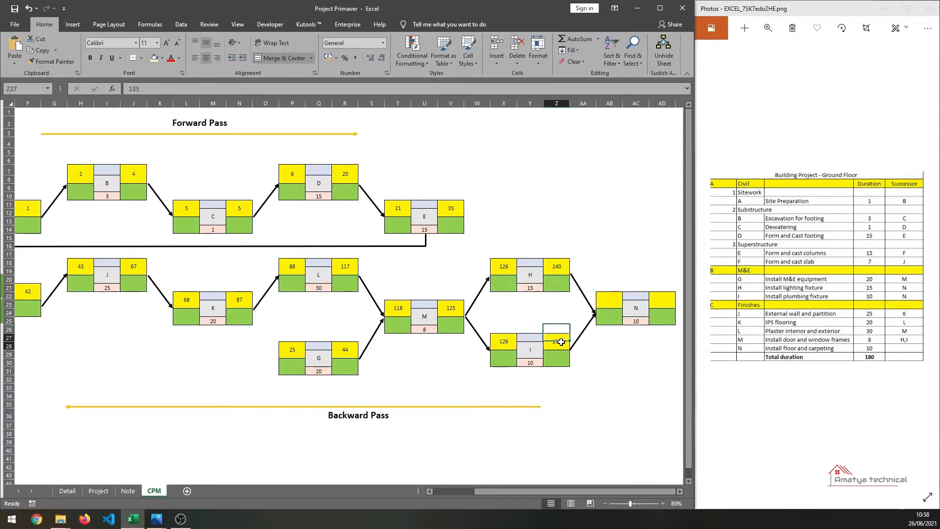
pyautogui.click(603, 300)
pyautogui.write('141')
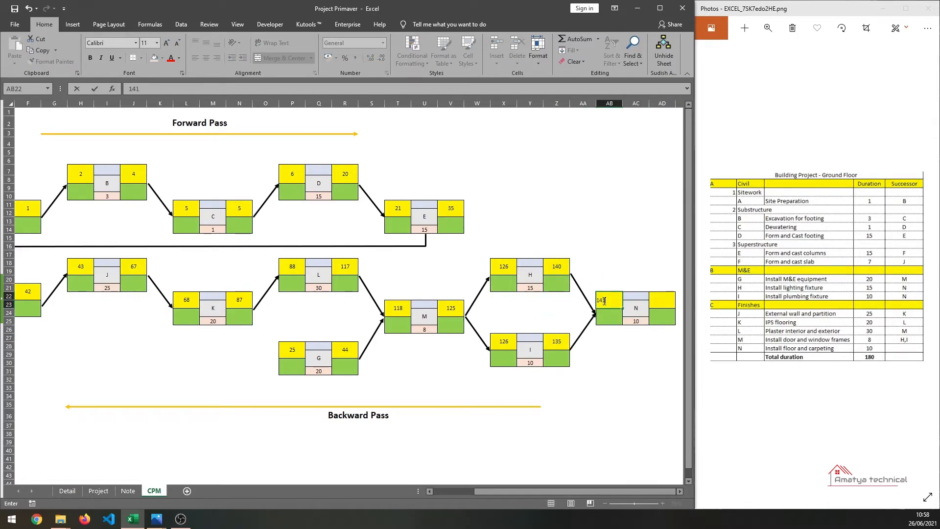
pyautogui.press('Tab')
pyautogui.press('Tab')
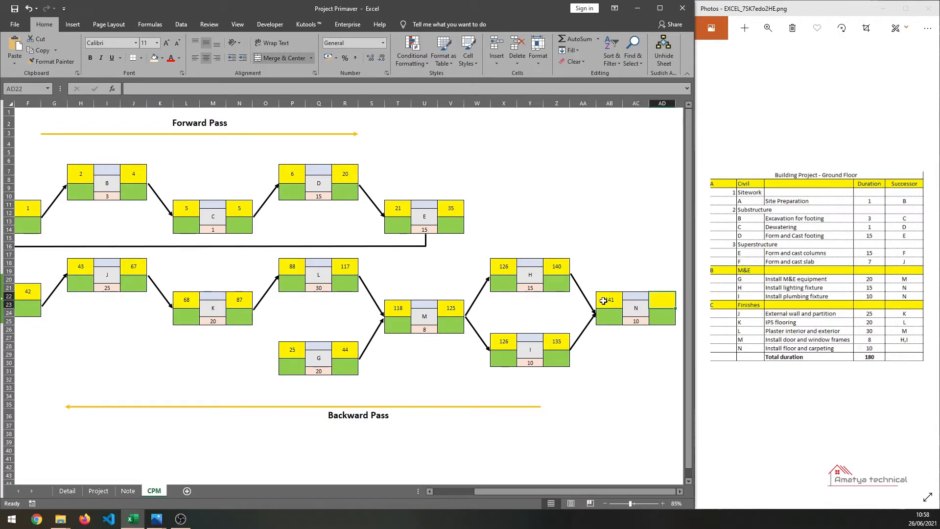
pyautogui.write('150')
pyautogui.press('Return')
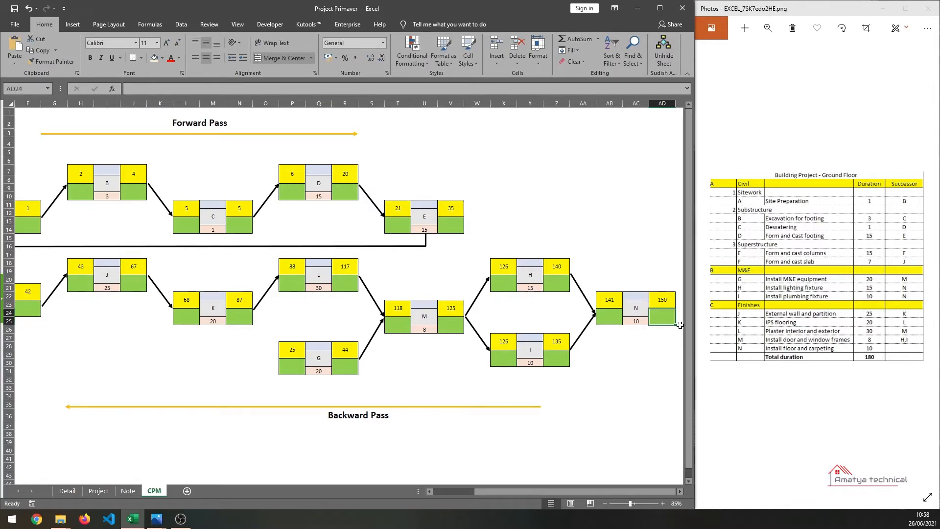
# - Enter late finish 150 for activity N, starting the backward pass
pyautogui.click(664, 299)
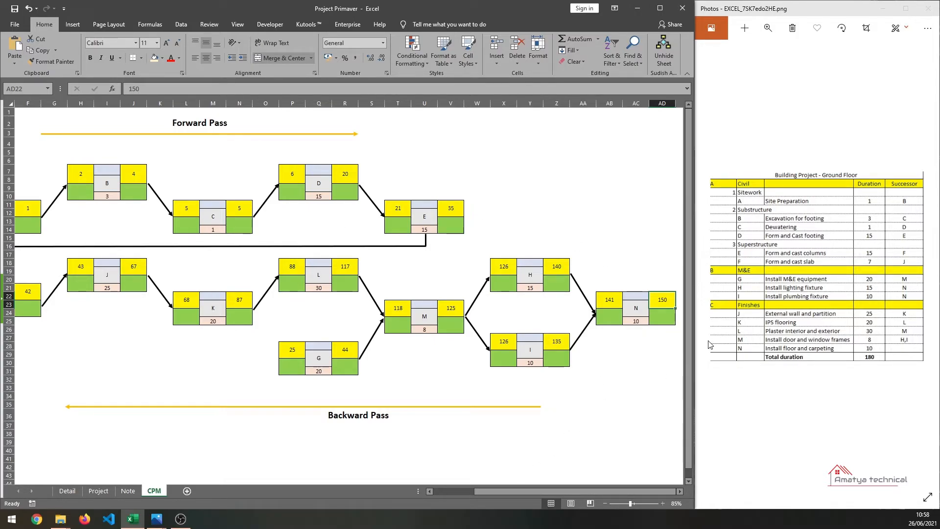
pyautogui.press('Down')
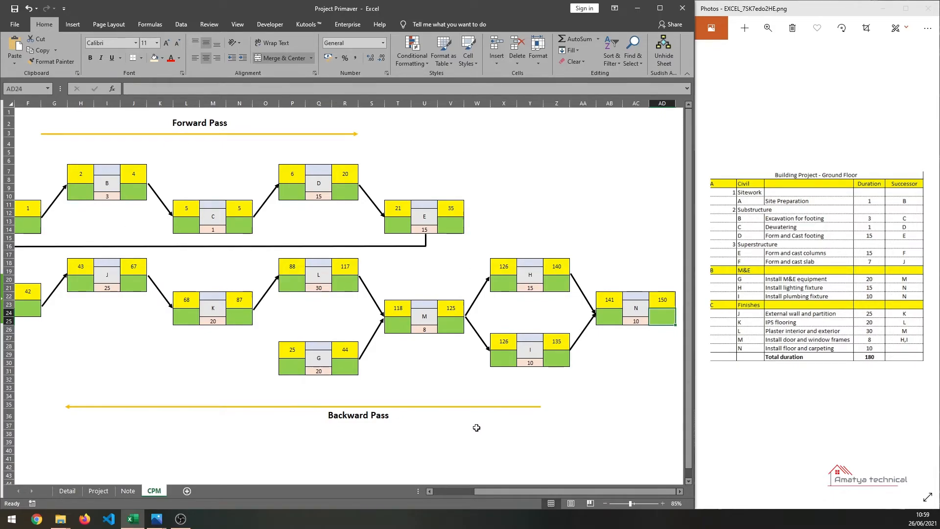
pyautogui.moveTo(492, 493); pyautogui.dragTo(484, 493)
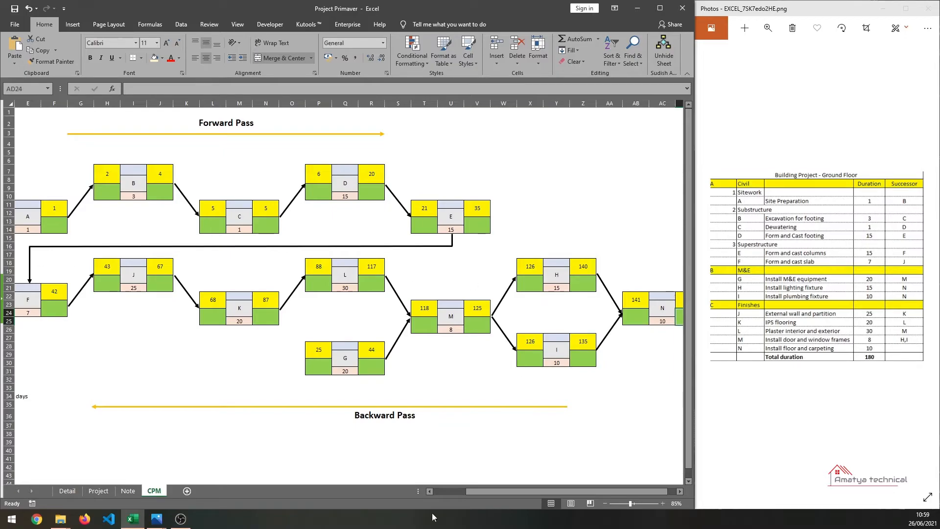
pyautogui.moveTo(489, 494); pyautogui.dragTo(514, 489)
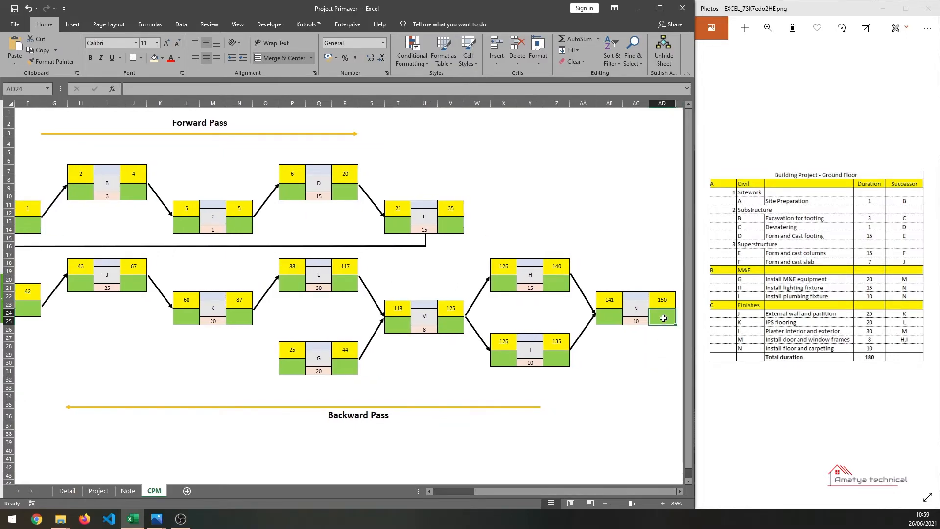
pyautogui.write('150')
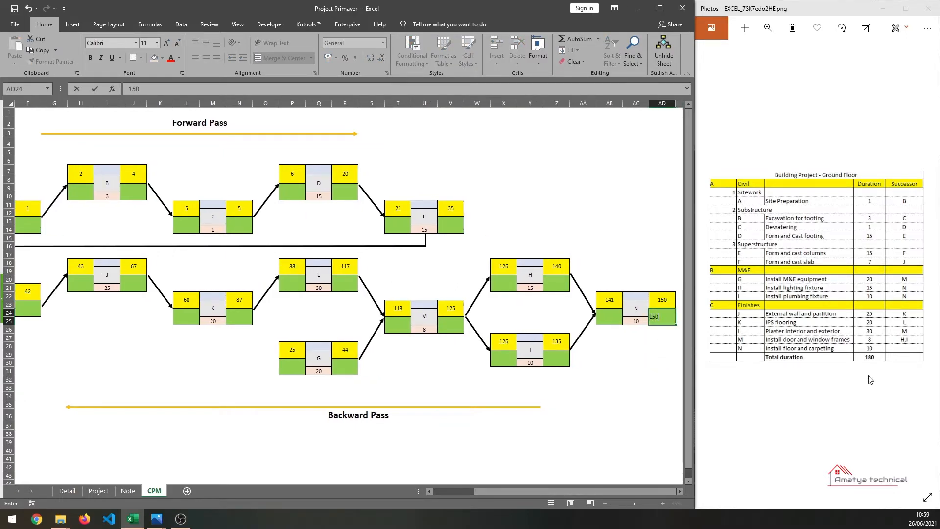
pyautogui.press('Return')
# - Calculate activity N's late start with the formula =AD24-AC25+1 referencing its late finish and duration
pyautogui.press('Up')
pyautogui.press('Left')
pyautogui.press('Left')
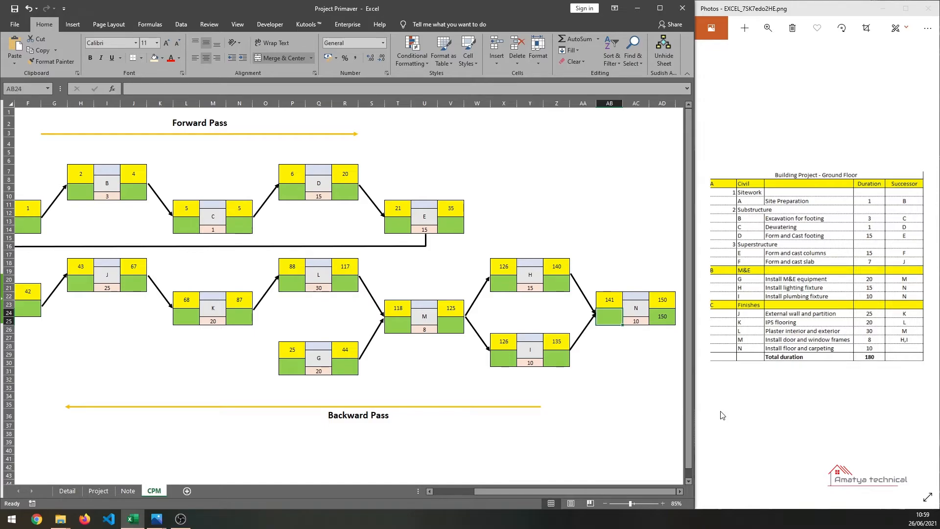
pyautogui.write('=')
pyautogui.press('Right')
pyautogui.press('Right')
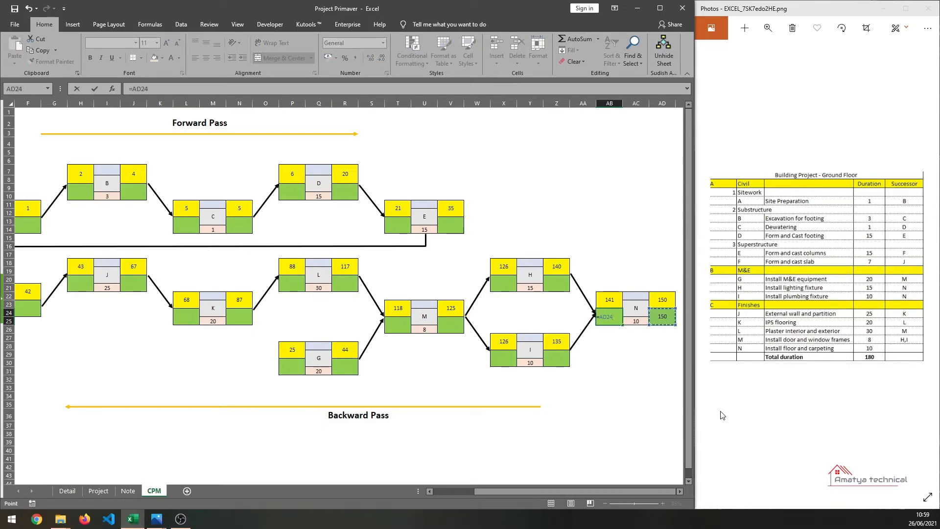
pyautogui.write('-')
pyautogui.press('Left')
pyautogui.press('Down')
pyautogui.press('Right')
pyautogui.press('Right')
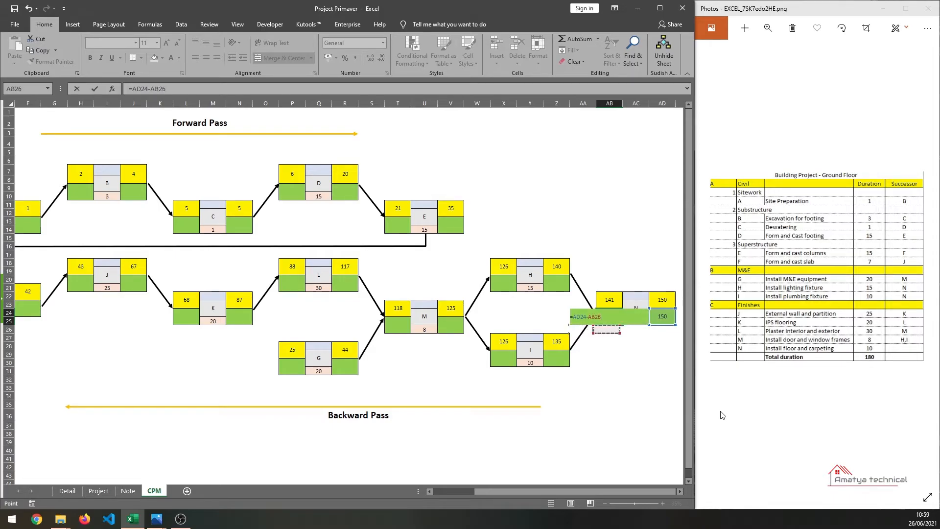
pyautogui.write('+1')
pyautogui.press('Return')
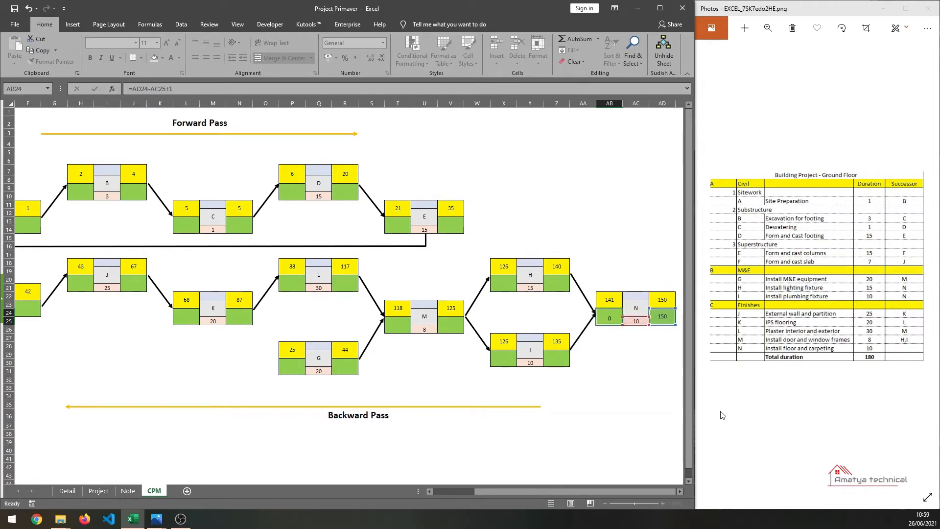
pyautogui.press('Up')
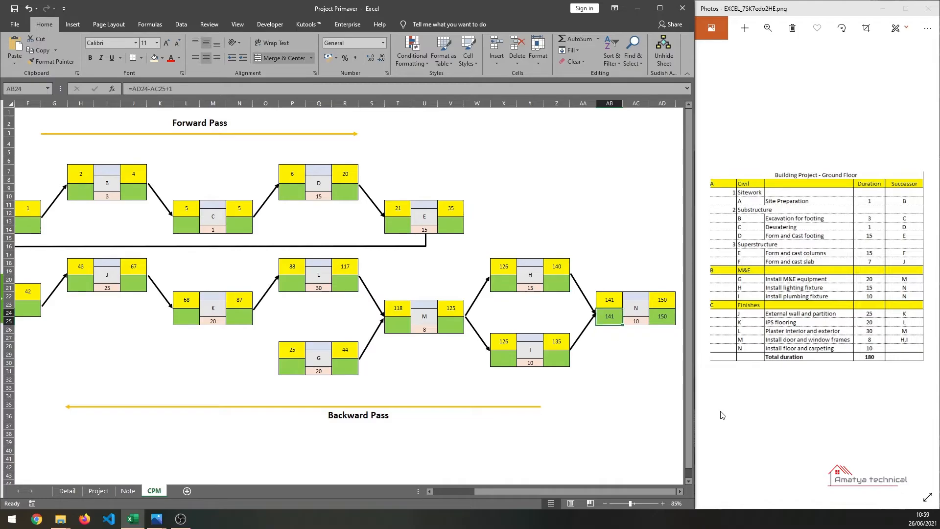
# - Enter late finish 140 for activity H
pyautogui.press('Left')
pyautogui.press('Left')
pyautogui.press('Up')
pyautogui.press('Up')
pyautogui.press('Up')
pyautogui.press('Down')
pyautogui.press('Right')
pyautogui.press('Right')
pyautogui.press('Down')
pyautogui.press('Left')
pyautogui.press('Left')
pyautogui.press('Up')
pyautogui.press('Up')
pyautogui.press('Up')
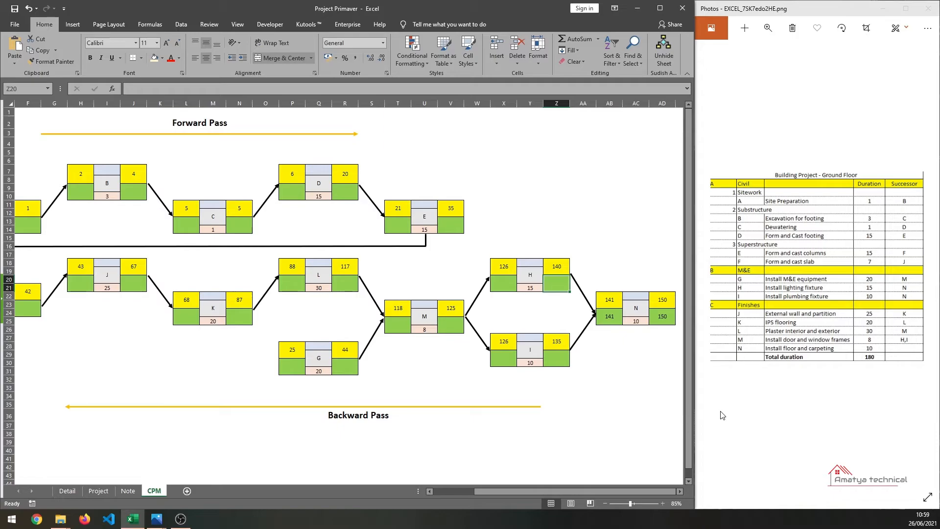
pyautogui.write('140')
pyautogui.press('Return')
# - Enter late finish 140 for activity I
pyautogui.press('Down')
pyautogui.press('Down')
pyautogui.press('Down')
pyautogui.press('Down')
pyautogui.press('Down')
pyautogui.press('Down')
pyautogui.press('Down')
pyautogui.press('Up')
pyautogui.press('Up')
pyautogui.write('140')
pyautogui.press('Left')
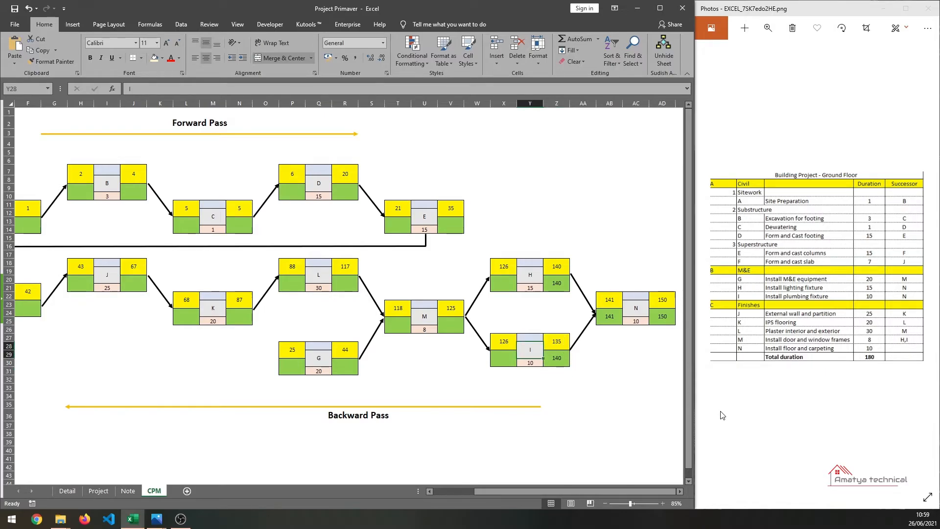
pyautogui.press('Left')
pyautogui.press('Up')
pyautogui.press('Up')
pyautogui.press('Up')
pyautogui.press('Up')
pyautogui.press('Up')
pyautogui.press('Up')
pyautogui.press('Up')
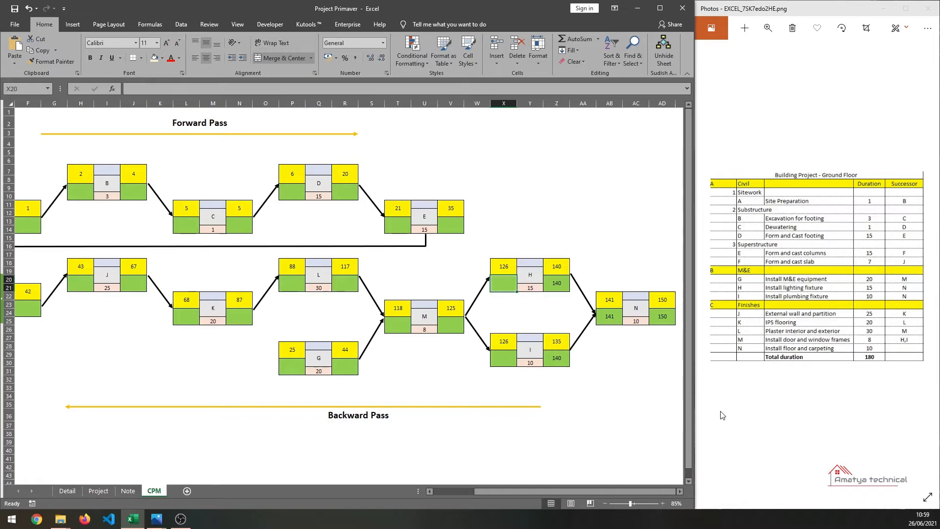
# - Copy activity N's late start formula into the late start cells of activities H and I
pyautogui.click(606, 323)
pyautogui.hotkey('ctrl', 'c')
pyautogui.click(505, 277)
pyautogui.hotkey('ctrl', 'v')
pyautogui.click(501, 362)
pyautogui.hotkey('ctrl', 'v')
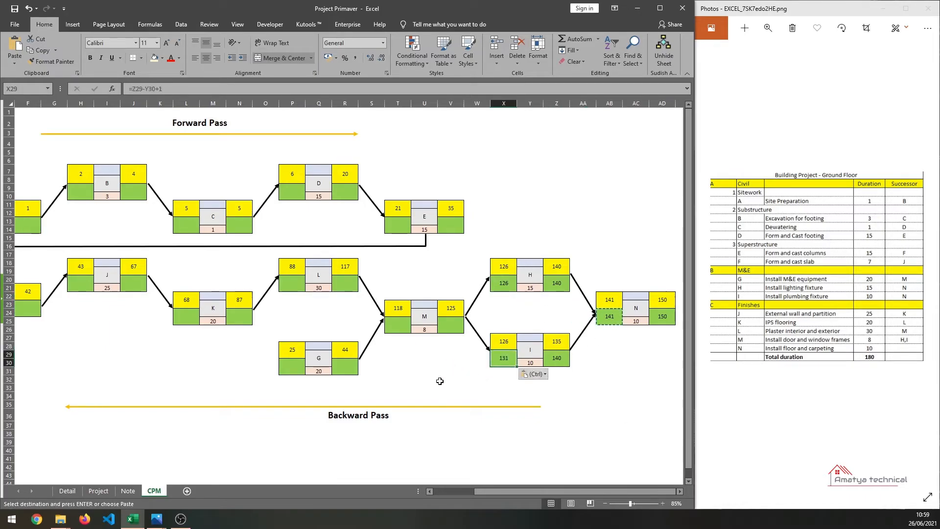
pyautogui.click(448, 325)
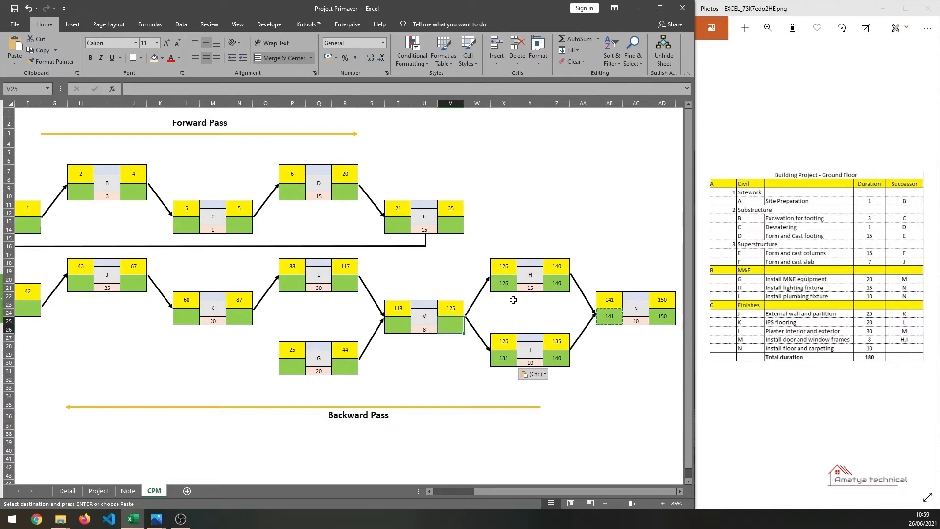
pyautogui.click(504, 281)
pyautogui.click(499, 361)
pyautogui.click(501, 278)
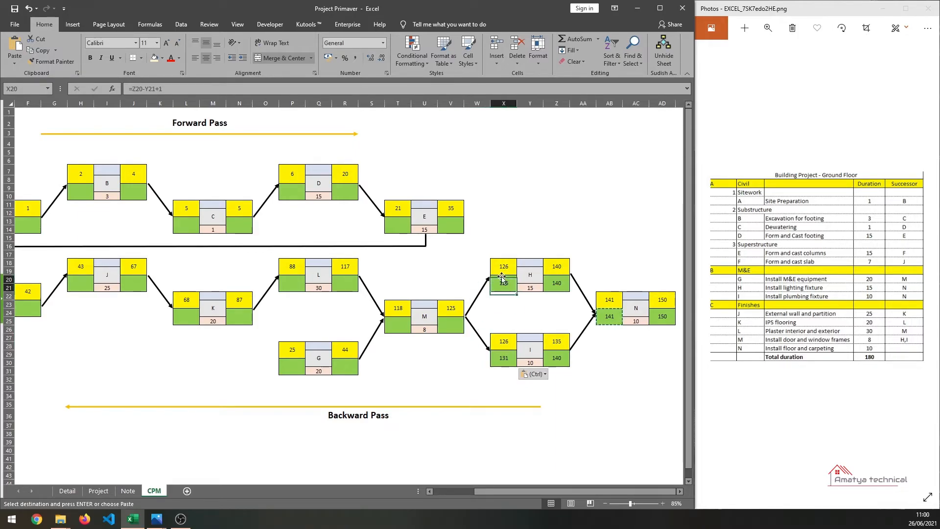
pyautogui.click(449, 325)
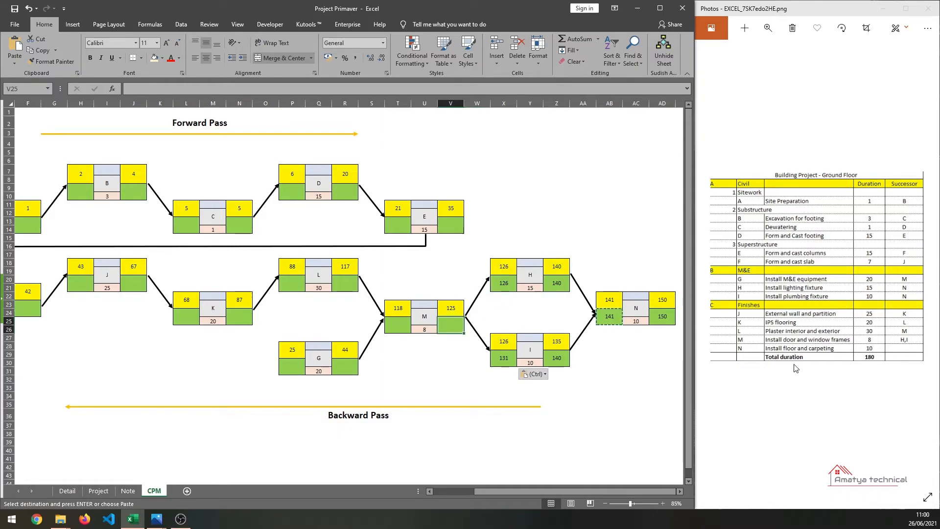
# - Enter late finish 125 for activity M
pyautogui.write('12')
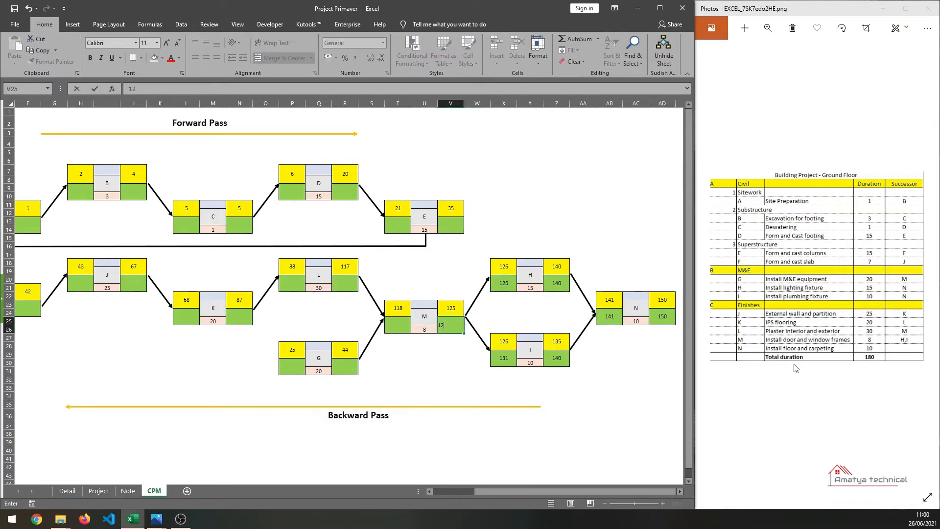
pyautogui.write('5')
pyautogui.press('Return')
# - Copy activity I's late start formula into activity M's late start cell
pyautogui.click(504, 356)
pyautogui.hotkey('ctrl', 'c')
pyautogui.click(397, 324)
pyautogui.hotkey('ctrl', 'v')
pyautogui.press('Escape')
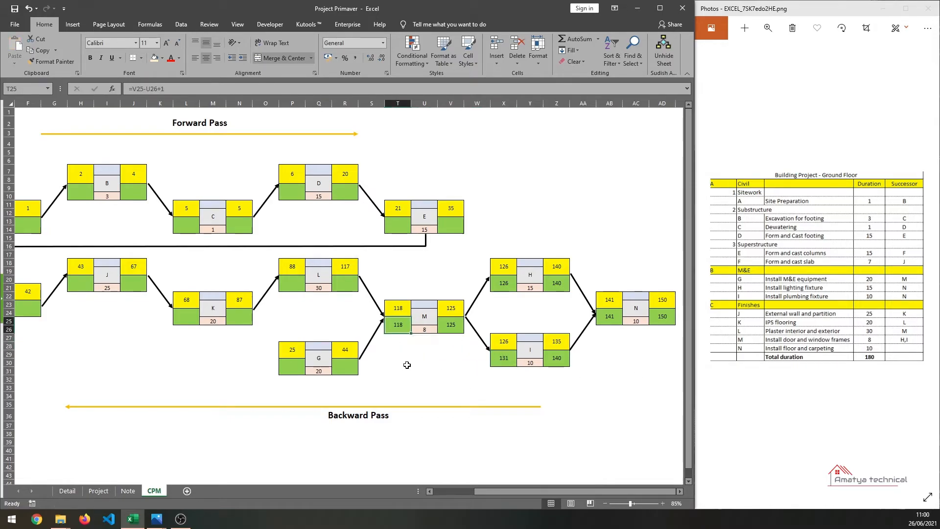
# - Enter late finish 117 for activity L
pyautogui.click(341, 373)
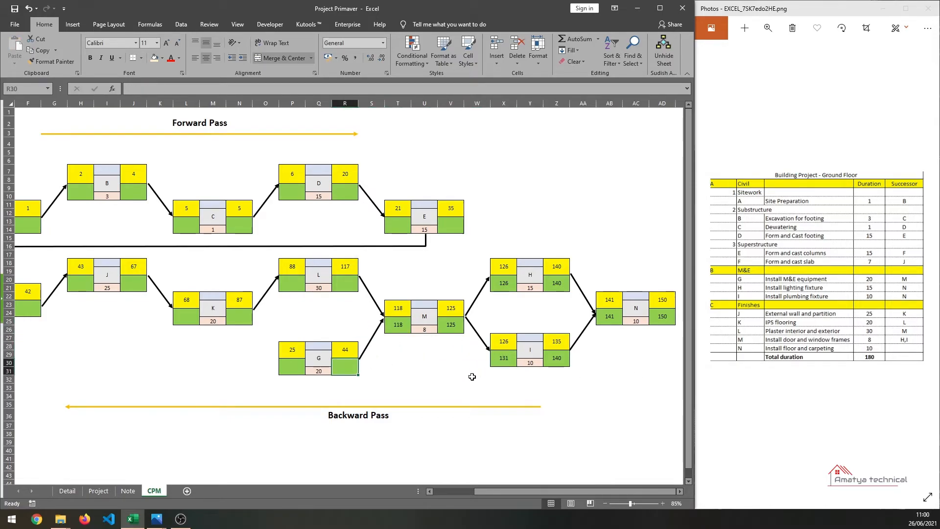
pyautogui.click(345, 287)
pyautogui.write('117')
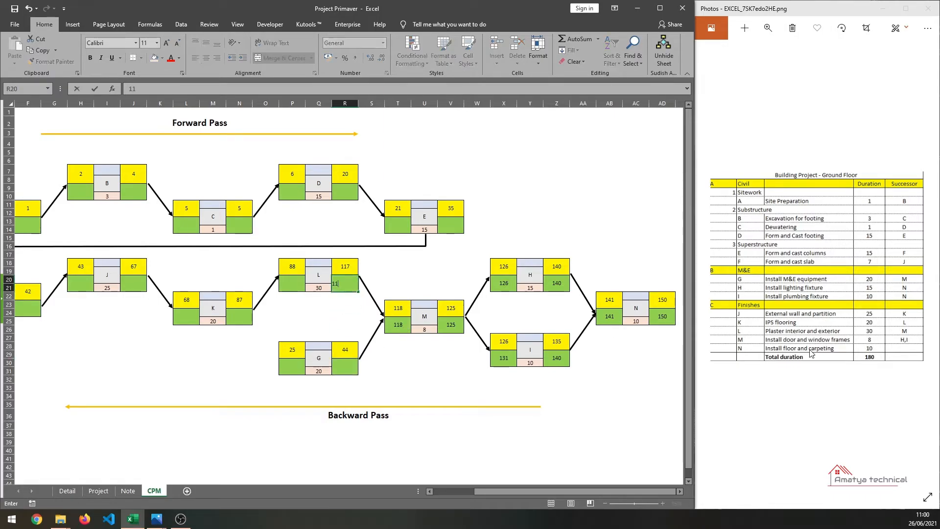
pyautogui.press('Return')
# - Enter late finish 117 for activity G
pyautogui.press('Down')
pyautogui.press('Down')
pyautogui.press('Down')
pyautogui.press('Down')
pyautogui.press('Down')
pyautogui.press('Down')
pyautogui.press('Down')
pyautogui.press('Down')
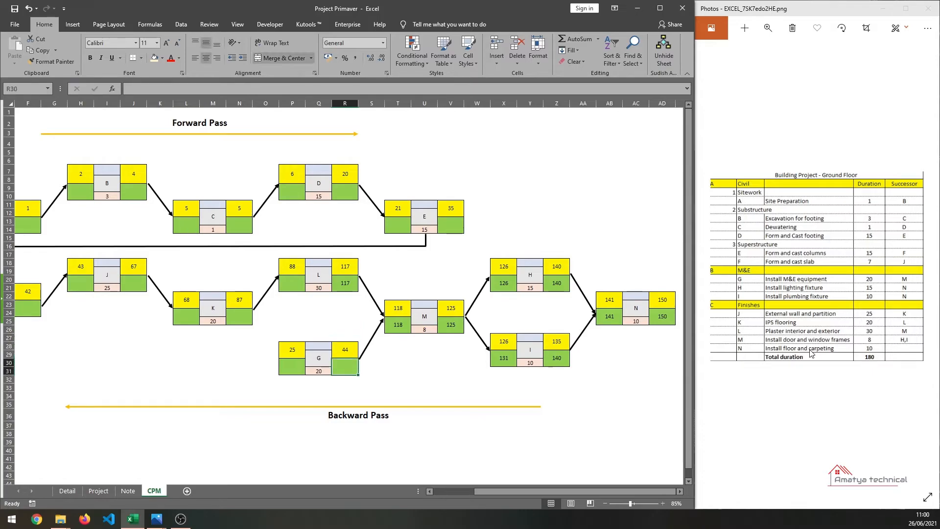
pyautogui.write('117')
pyautogui.press('Return')
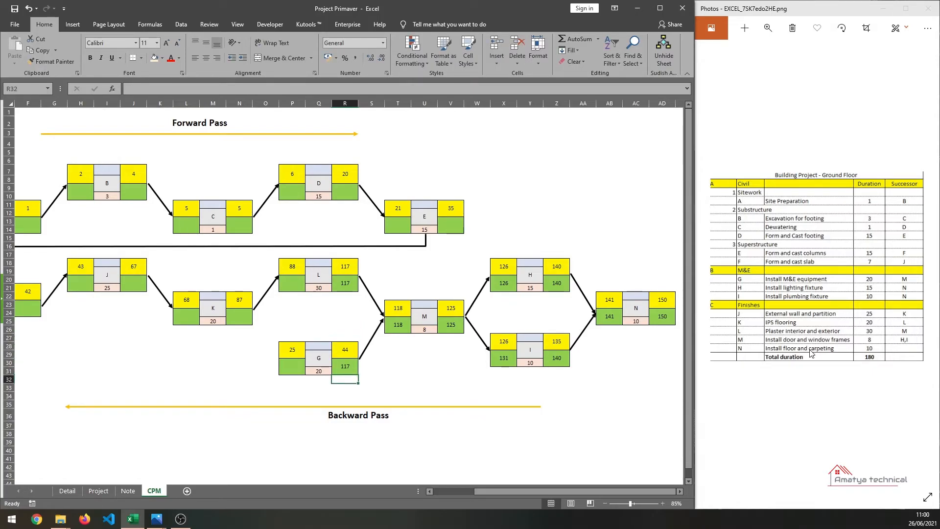
# - Copy activity M's late start formula into the late start cells of activities G and L
pyautogui.click(404, 325)
pyautogui.hotkey('ctrl', 'c')
pyautogui.click(292, 366)
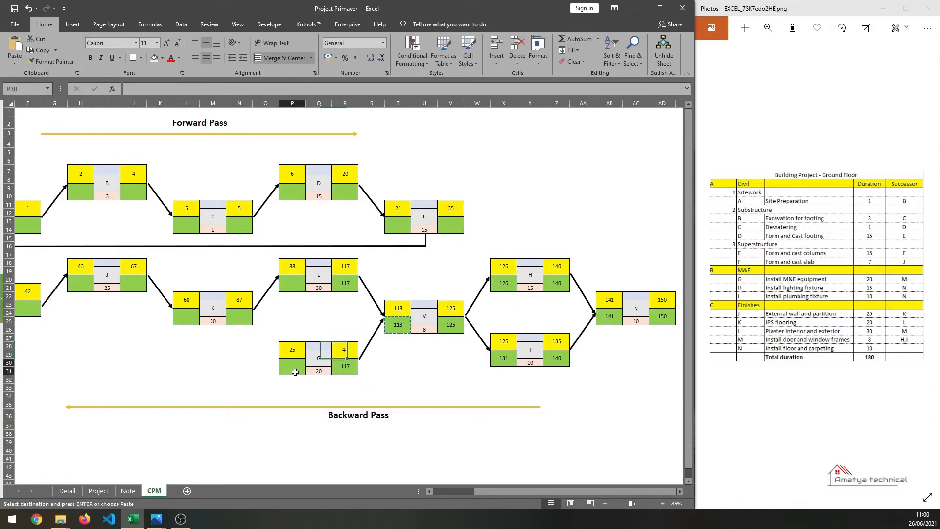
pyautogui.hotkey('ctrl', 'v')
pyautogui.click(292, 283)
pyautogui.hotkey('ctrl', 'v')
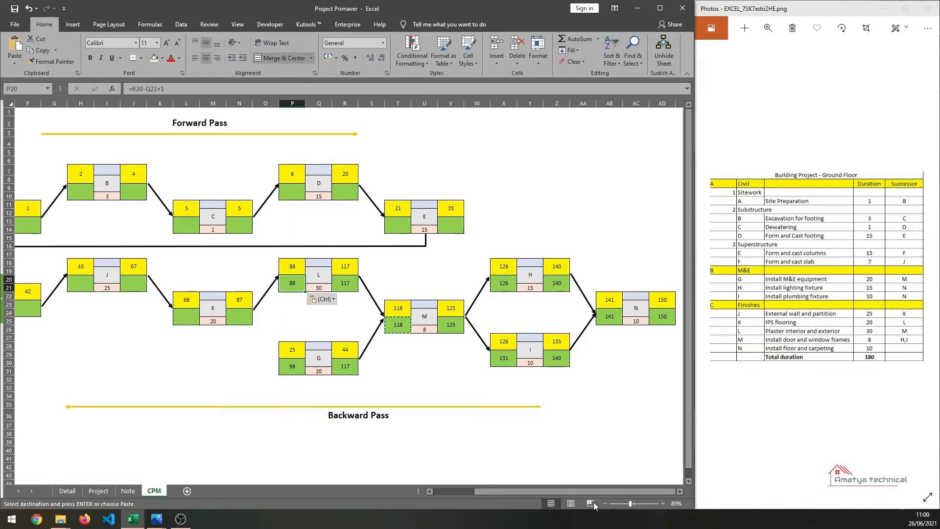
# - Enter late finish 57 for activity K
pyautogui.moveTo(586, 490); pyautogui.dragTo(556, 496)
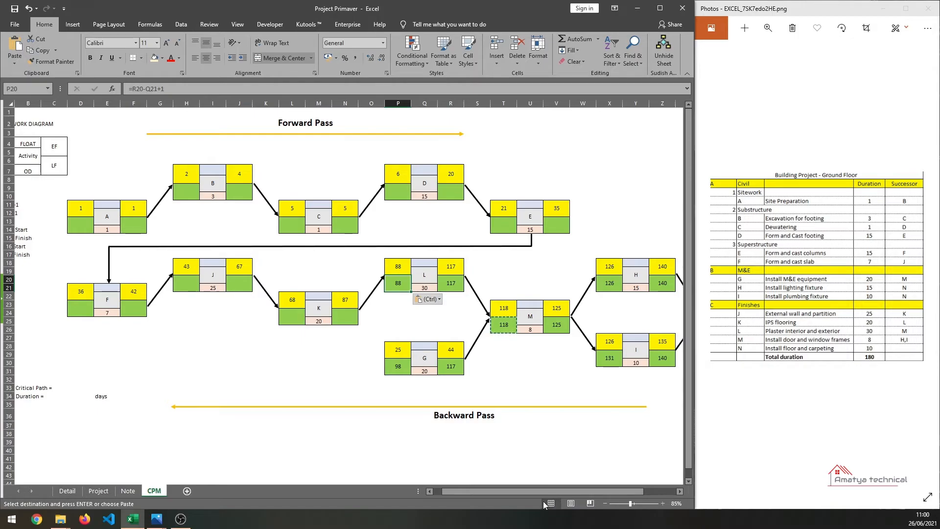
pyautogui.click(343, 317)
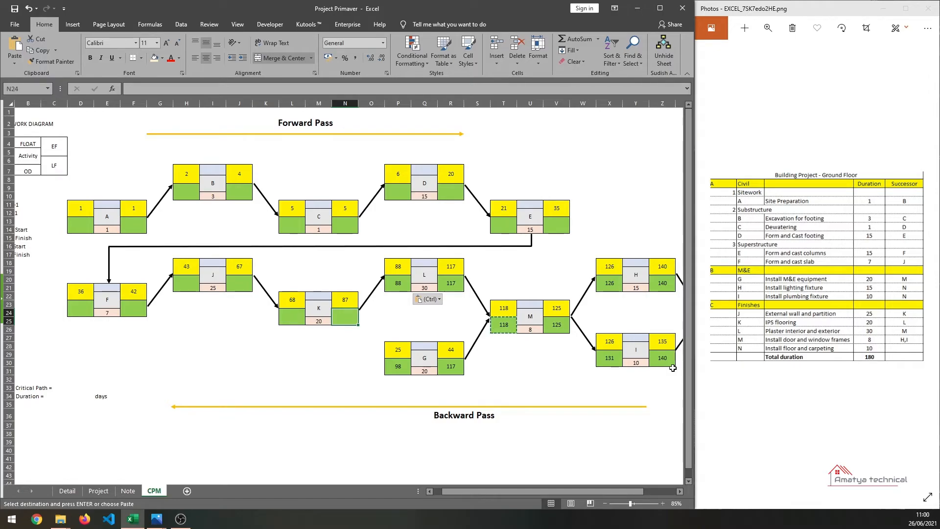
pyautogui.write('57')
pyautogui.press('Left')
pyautogui.press('Left')
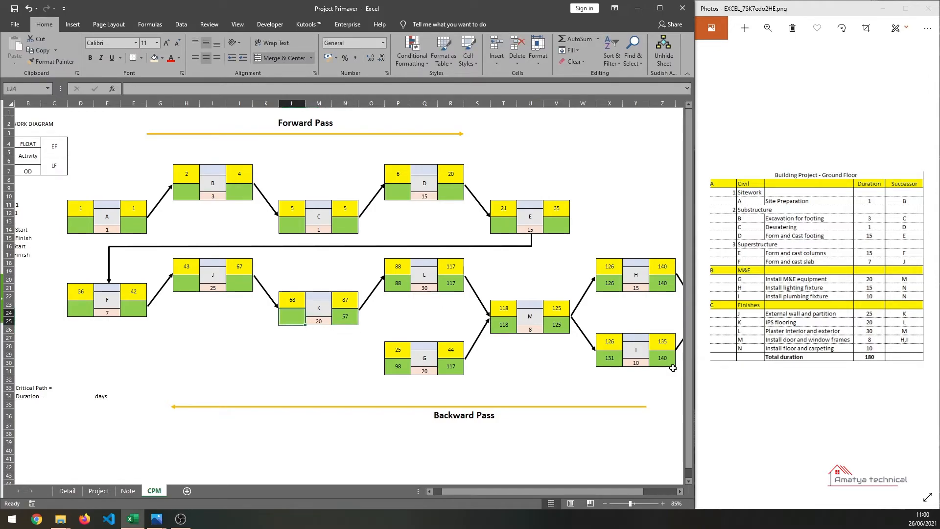
# - Copy activity L's late start formula into activity K's late start cell
pyautogui.click(404, 283)
pyautogui.hotkey('ctrl', 'c')
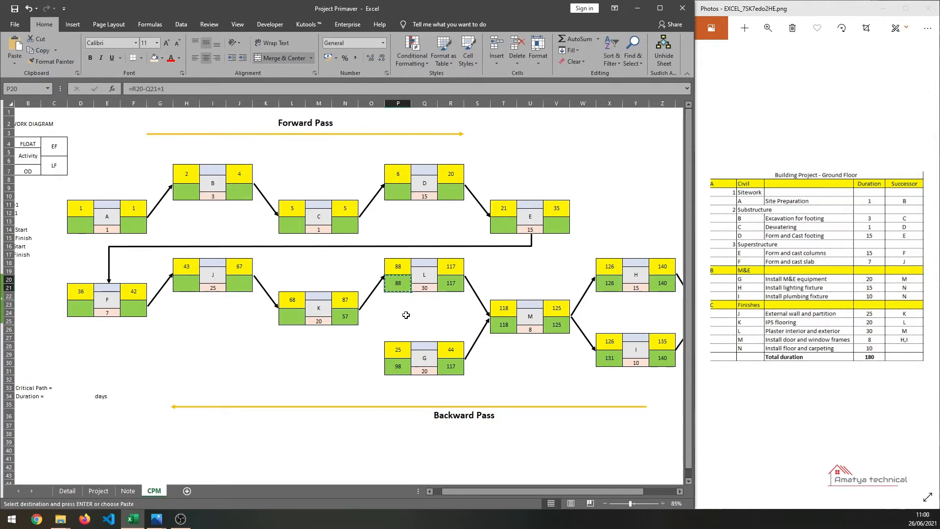
pyautogui.click(295, 321)
pyautogui.hotkey('ctrl', 'v')
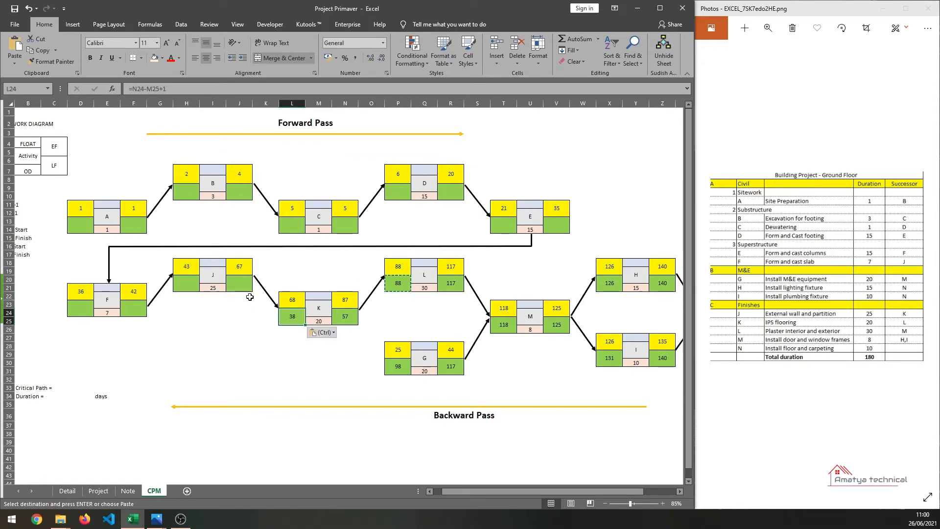
# - Check activity K's late start formula and set K's late finish to 87
pyautogui.click(246, 286)
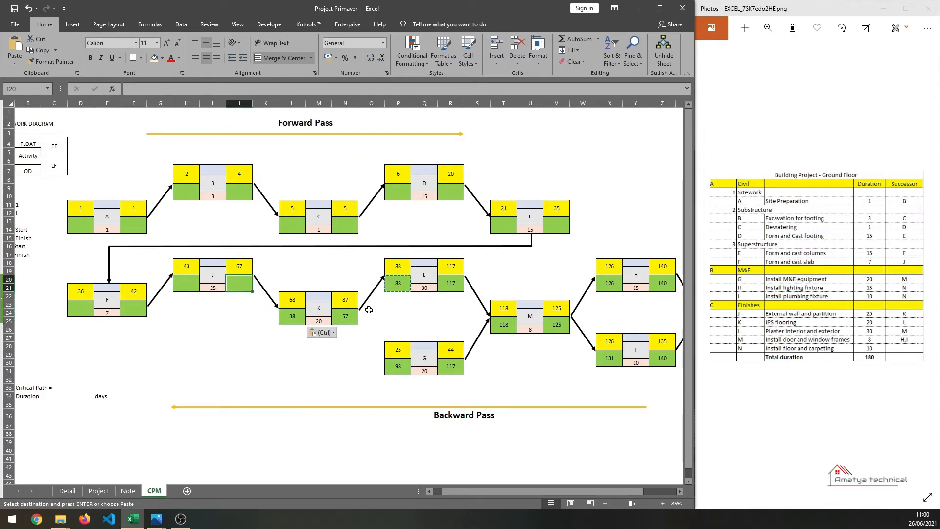
pyautogui.press('Down')
pyautogui.press('Right')
pyautogui.press('Right')
pyautogui.press('Down')
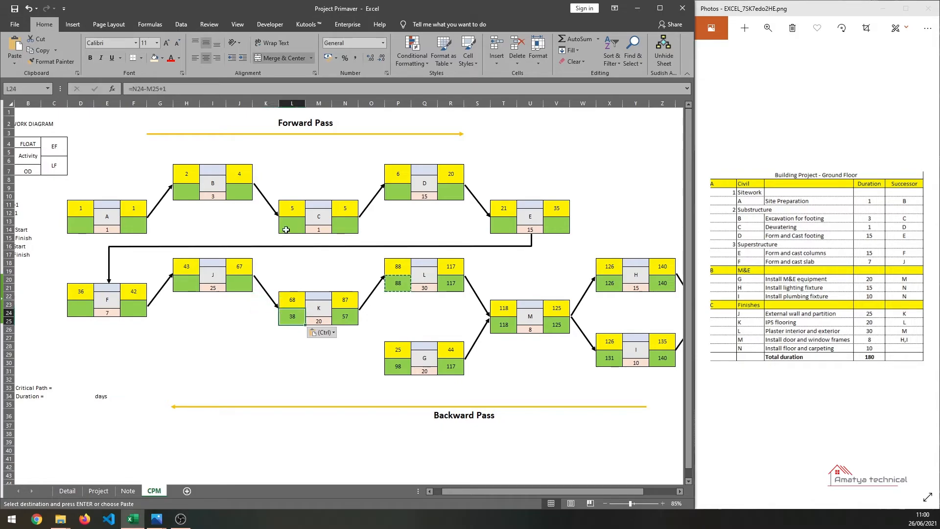
pyautogui.click(157, 86)
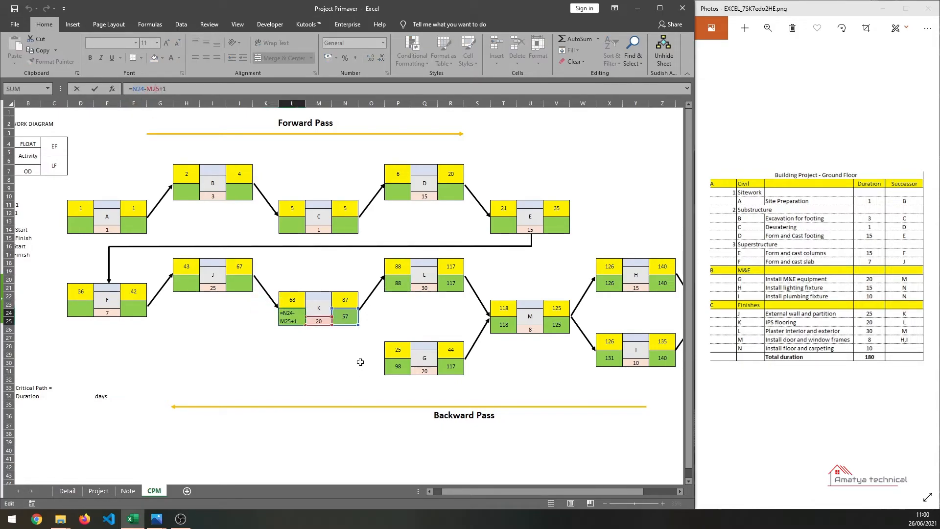
pyautogui.press('Return')
pyautogui.click(346, 317)
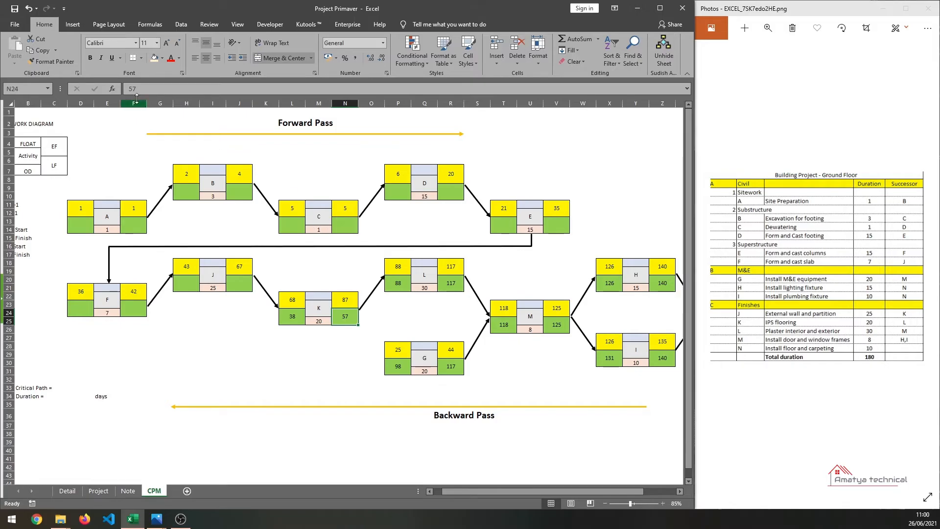
pyautogui.write('87')
pyautogui.press('Return')
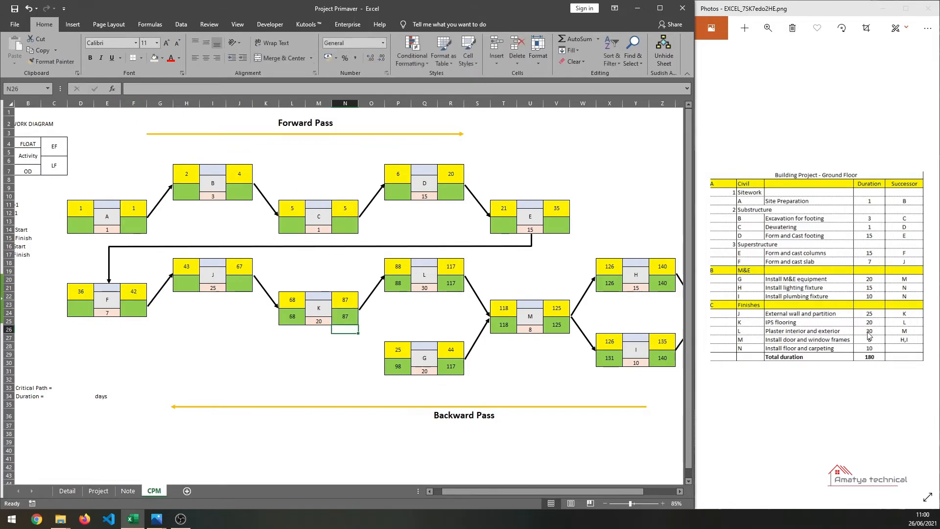
# - Enter late finish 67 for activity J
pyautogui.click(290, 318)
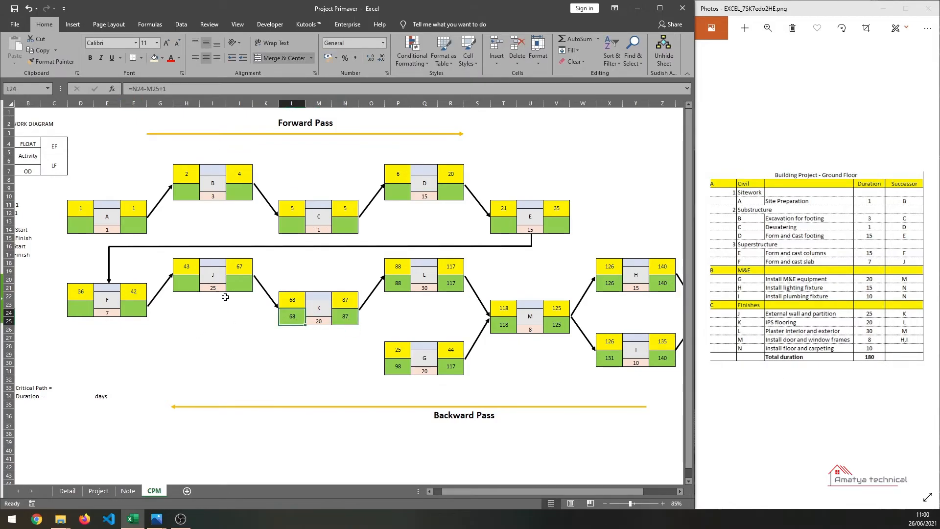
pyautogui.click(232, 290)
pyautogui.write('67')
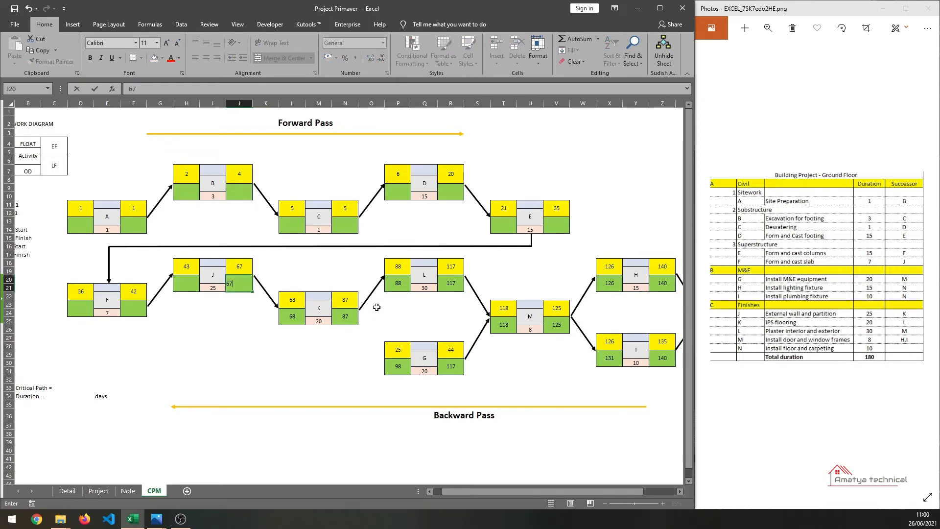
pyautogui.press('Return')
# - Copy activity K's late start formula into activity J's late start cell
pyautogui.click(290, 316)
pyautogui.hotkey('ctrl', 'c')
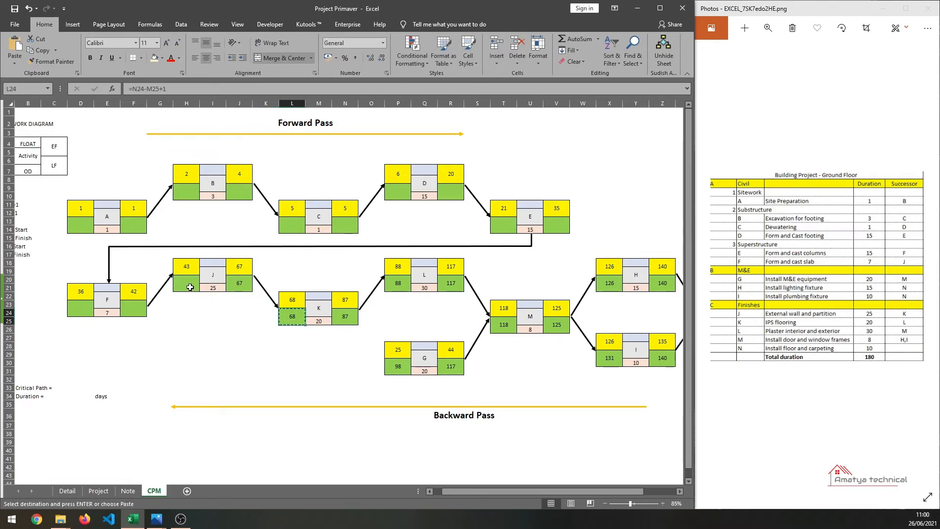
pyautogui.click(187, 284)
pyautogui.hotkey('ctrl', 'v')
pyautogui.click(202, 311)
pyautogui.press('Escape')
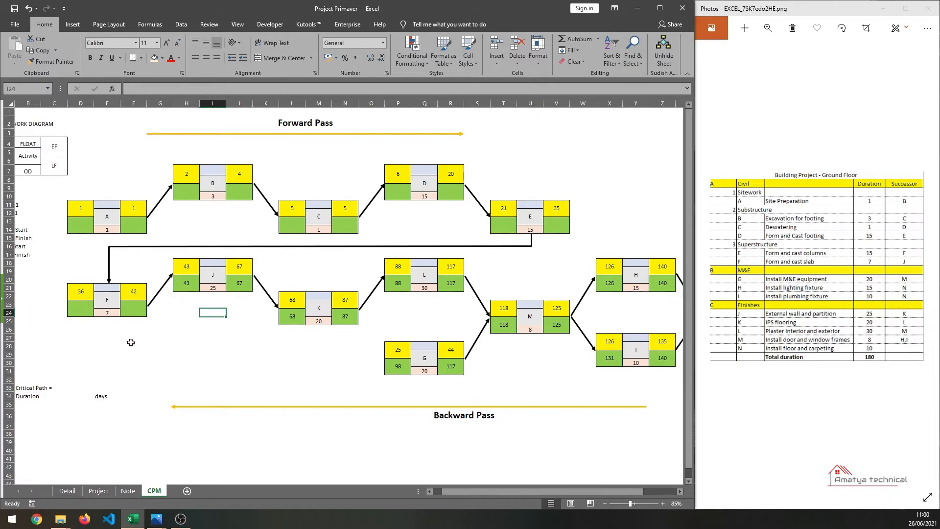
# - Enter late finish 42 for activity F
pyautogui.click(132, 312)
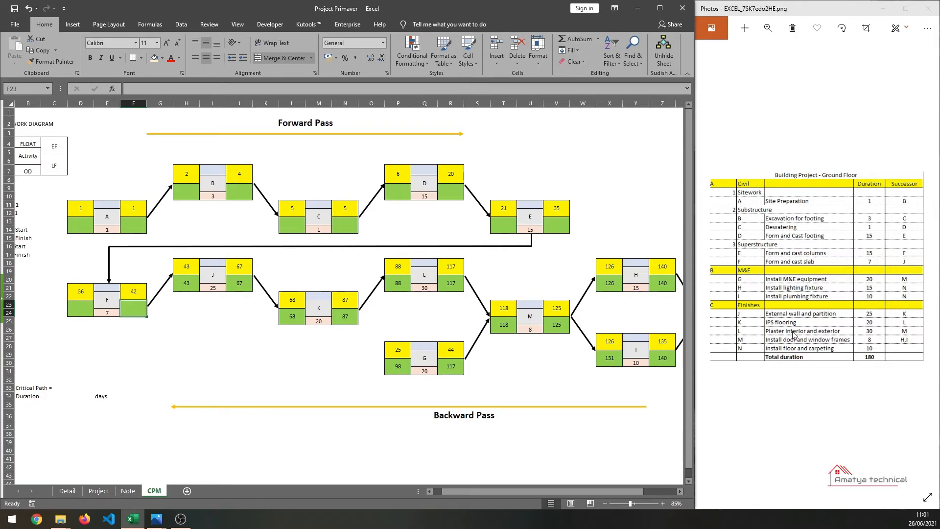
pyautogui.write('4')
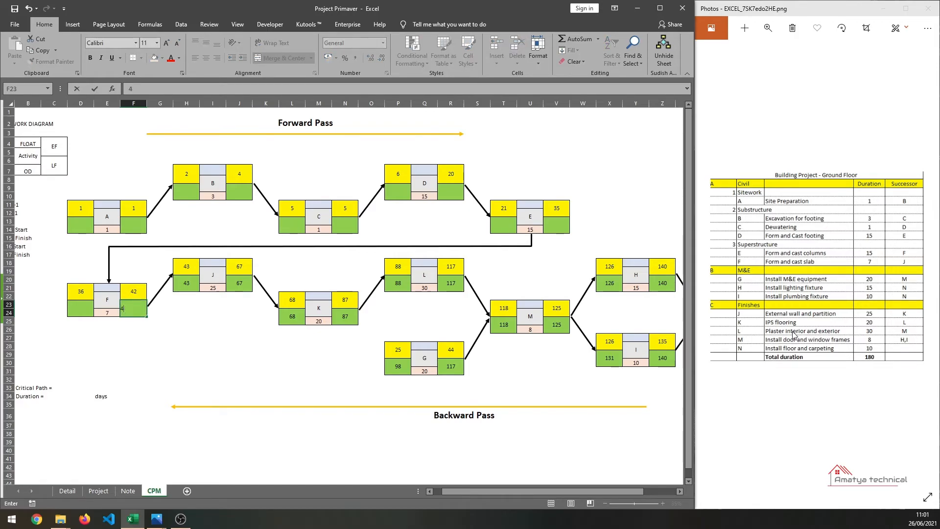
pyautogui.press('Return')
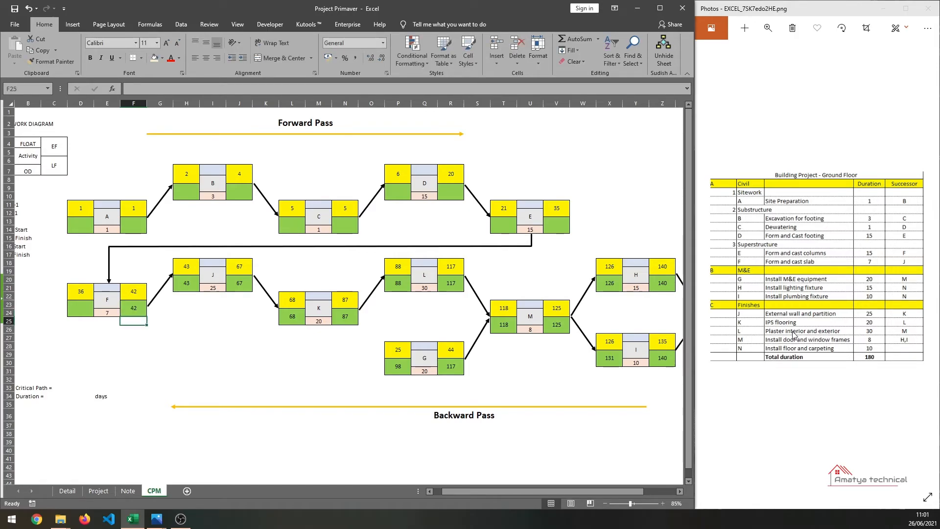
# - Copy activity J's late start formula into activity F's late start cell
pyautogui.click(187, 289)
pyautogui.hotkey('ctrl', 'c')
pyautogui.click(83, 312)
pyautogui.hotkey('ctrl', 'v')
pyautogui.press('Escape')
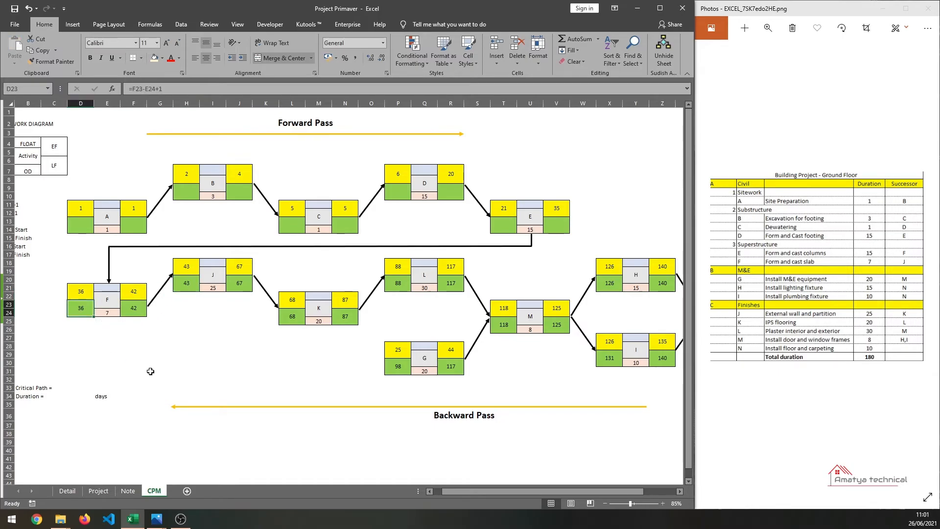
# - Enter late finish 35 for activity E and its late start formula =V13-U14+1
pyautogui.click(556, 224)
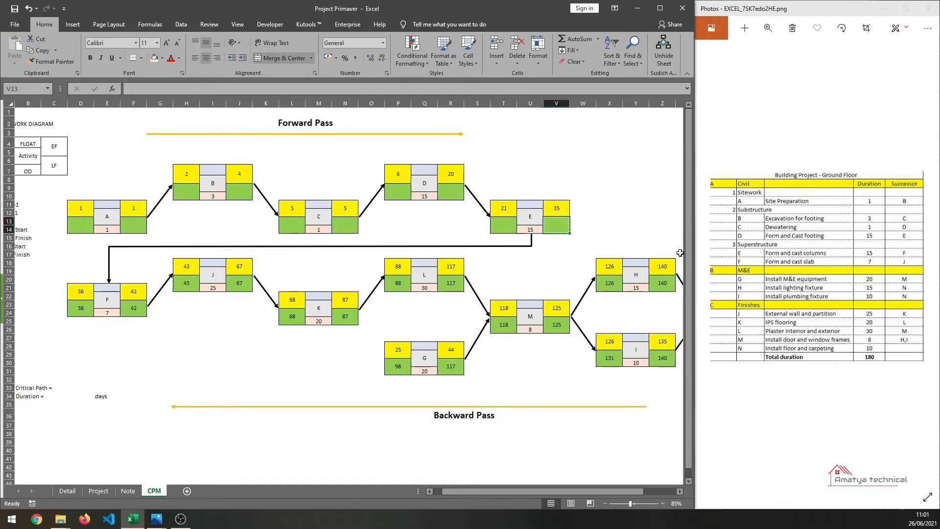
pyautogui.write('35')
pyautogui.press('Return')
pyautogui.press('Up')
pyautogui.press('Left')
pyautogui.press('Left')
pyautogui.press('Left')
pyautogui.press('Right')
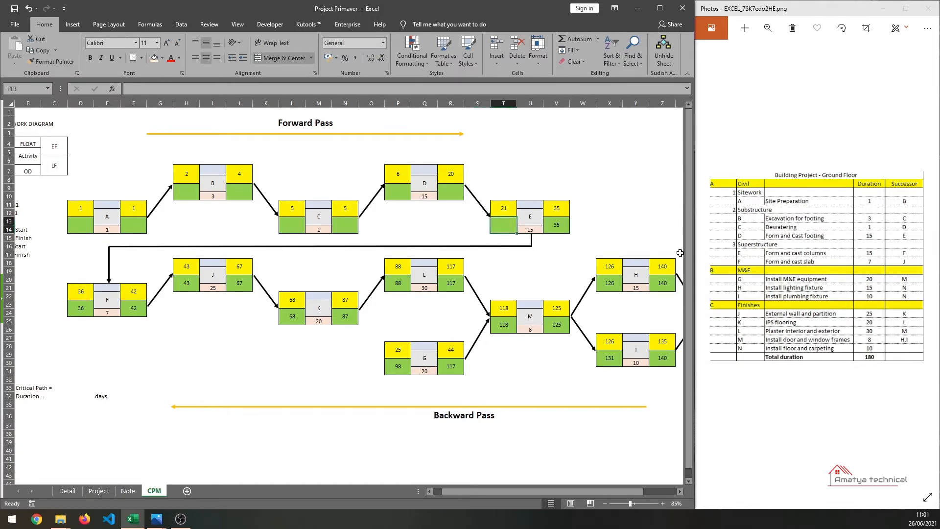
pyautogui.write('=V13-U14+1')
pyautogui.hotkey('ctrl', 'Return')
# - Set activity D's late finish to =T13-1 and its late start to =R9-Q10+1
pyautogui.click(449, 194)
pyautogui.write('=T13-1')
pyautogui.press('Return')
pyautogui.click(397, 193)
pyautogui.write('=R9-Q10+1')
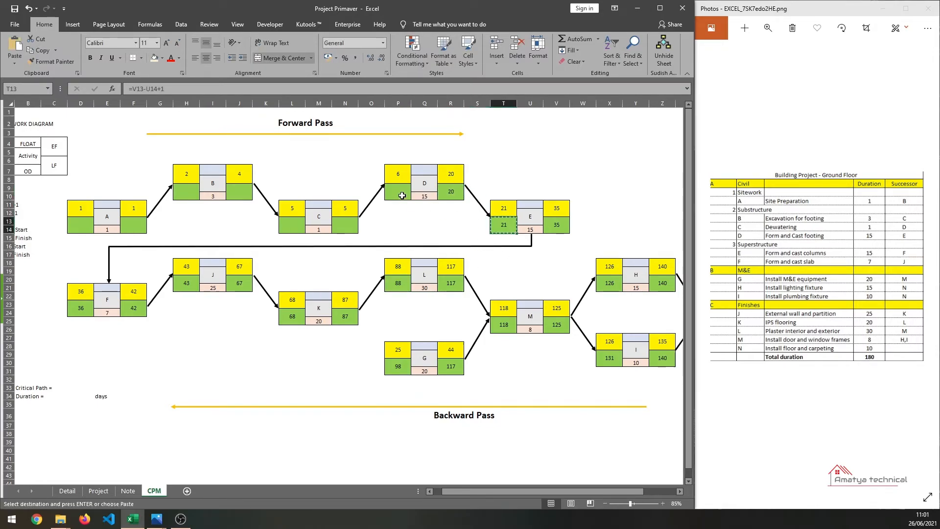
pyautogui.press('Return')
# - Set activity C's late finish to =P9-1 and copy D's late start formula into C's late start
pyautogui.click(343, 223)
pyautogui.write('=P9-1')
pyautogui.press('Return')
pyautogui.click(401, 194)
pyautogui.hotkey('ctrl', 'c')
pyautogui.click(285, 230)
pyautogui.hotkey('ctrl', 'v')
pyautogui.press('Escape')
# - Set activity B's late finish to =L13-1 and copy C's late start formula into B's late start
pyautogui.click(242, 198)
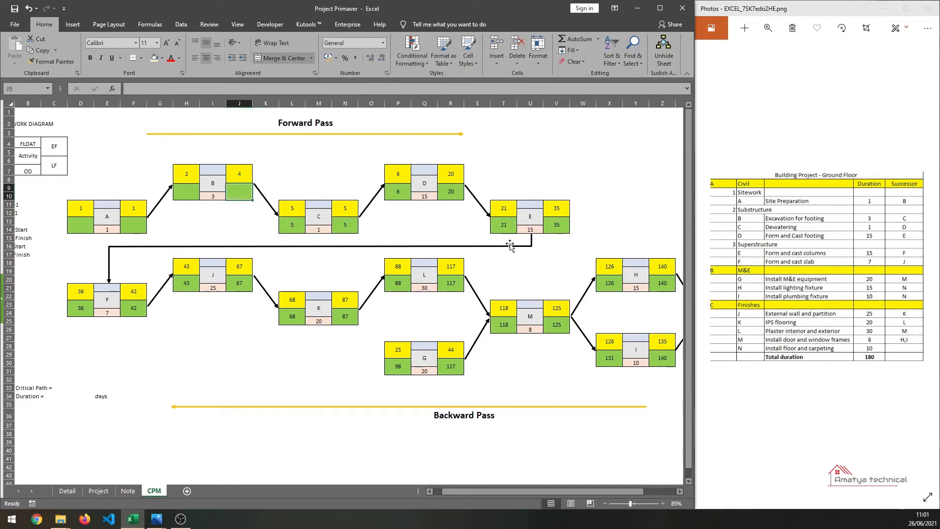
pyautogui.write('=L13-1')
pyautogui.press('Return')
pyautogui.click(292, 225)
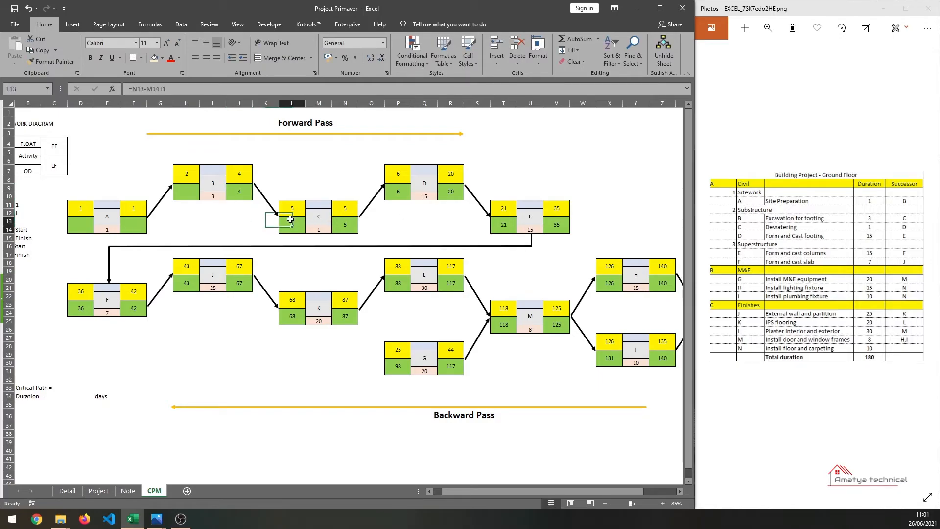
pyautogui.hotkey('ctrl', 'c')
pyautogui.click(186, 191)
pyautogui.hotkey('ctrl', 'v')
pyautogui.press('Escape')
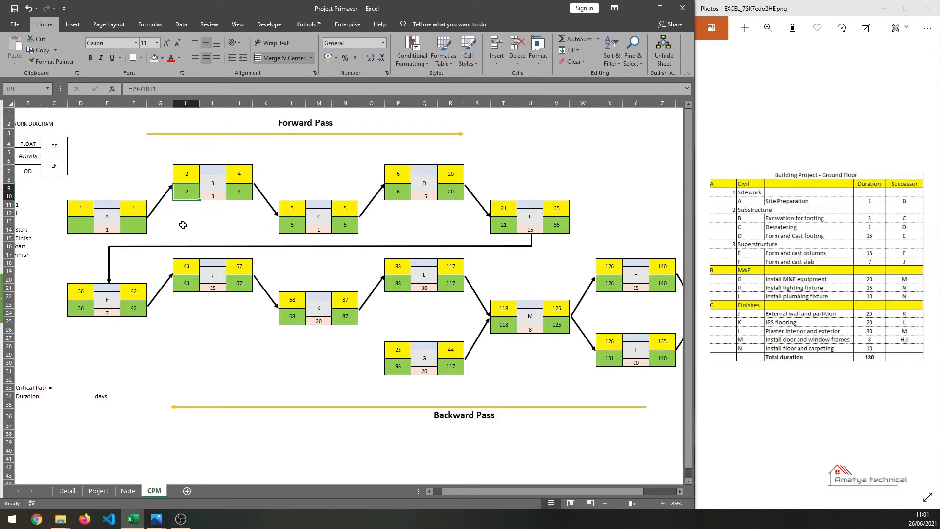
# - Set activity A's late finish to =H9-1 and copy B's late start formula into A's late start
pyautogui.click(136, 228)
pyautogui.write('=H9-1')
pyautogui.press('Return')
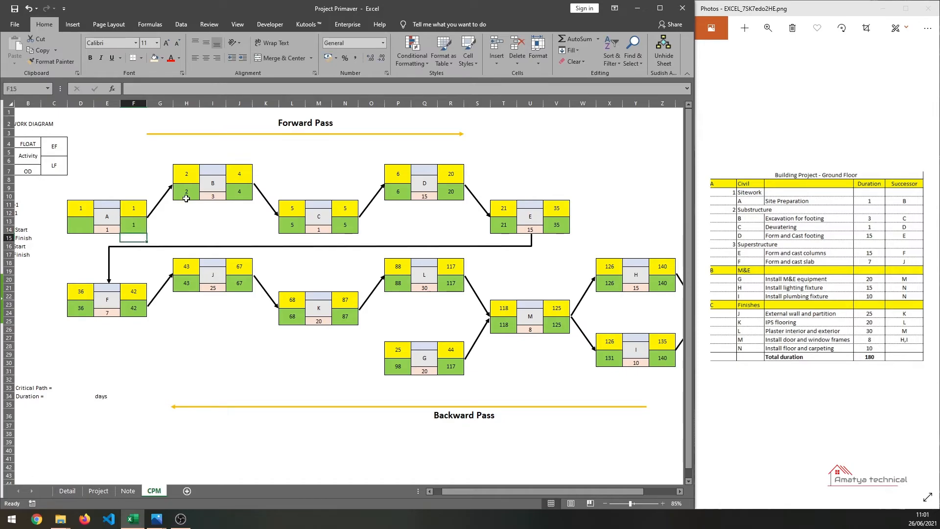
pyautogui.click(186, 192)
pyautogui.hotkey('ctrl', 'c')
pyautogui.click(83, 227)
pyautogui.hotkey('ctrl', 'v')
pyautogui.click(187, 312)
pyautogui.press('Escape')
# - Calculate activity A's float as its late start minus its early start
pyautogui.moveTo(586, 494); pyautogui.dragTo(575, 493)
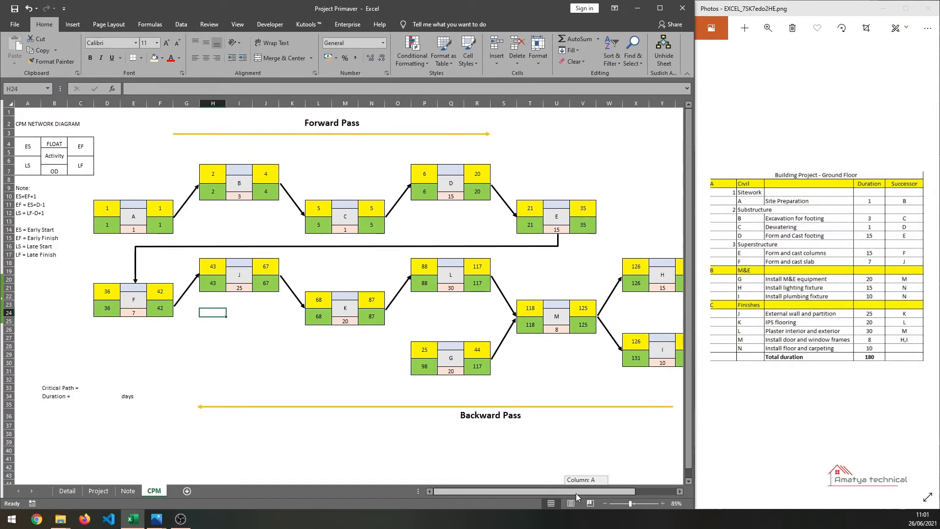
pyautogui.click(145, 204)
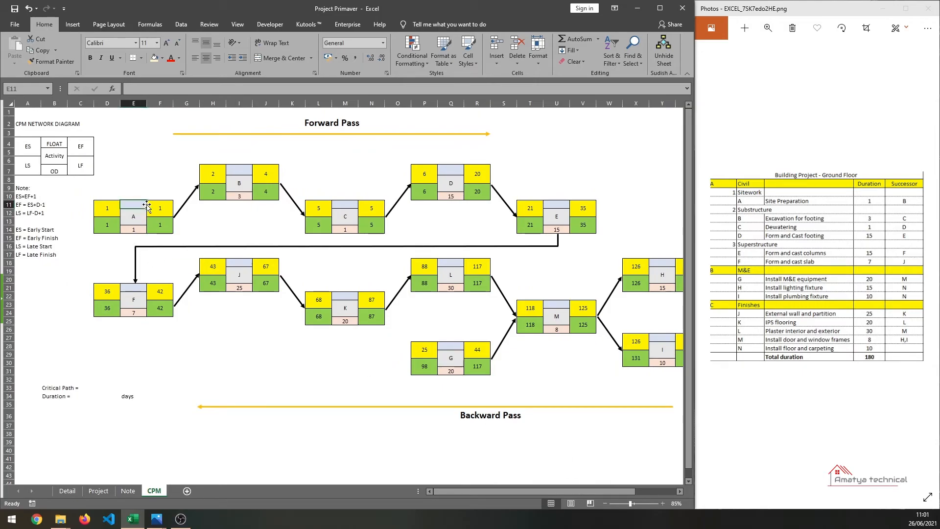
pyautogui.write('=')
pyautogui.click(108, 227)
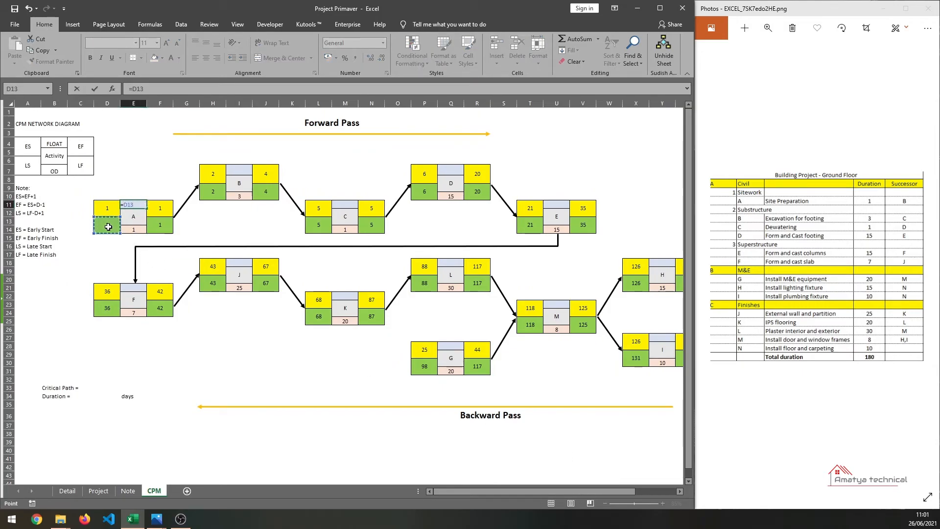
pyautogui.write('-')
pyautogui.click(110, 207)
pyautogui.press('Return')
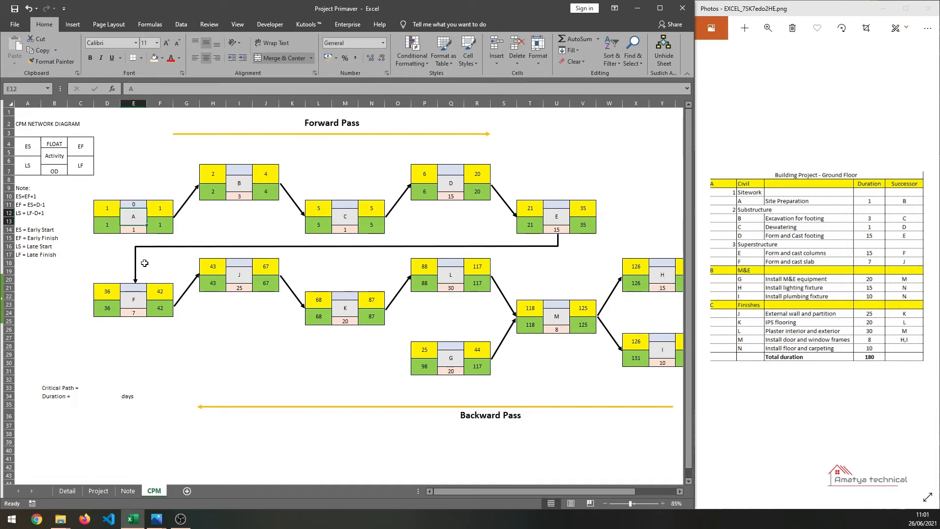
# - Copy activity A's float formula into the float cells of activities B, C, D and E
pyautogui.click(133, 205)
pyautogui.hotkey('ctrl', 'c')
pyautogui.click(238, 169)
pyautogui.hotkey('ctrl', 'v')
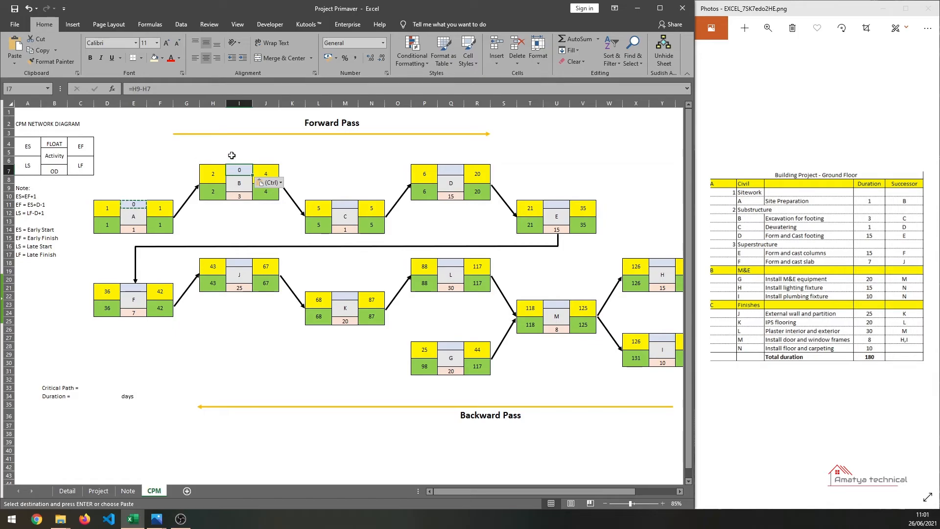
pyautogui.press('Escape')
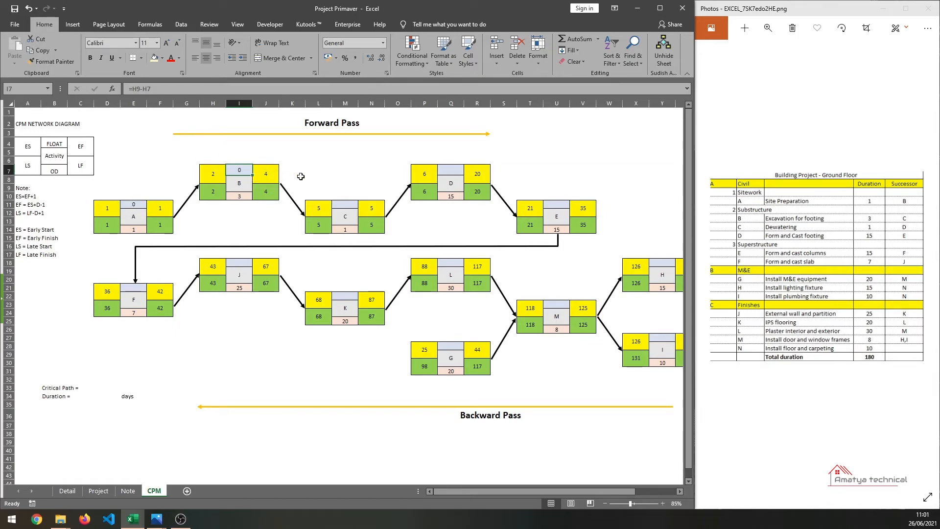
pyautogui.hotkey('ctrl', 'c')
pyautogui.click(337, 204)
pyautogui.hotkey('ctrl', 'v')
pyautogui.click(451, 170)
pyautogui.hotkey('ctrl', 'v')
pyautogui.click(557, 205)
pyautogui.hotkey('ctrl', 'v')
# - Paste the float formula into the float cells of activities F, J, K, L and G
pyautogui.click(142, 287)
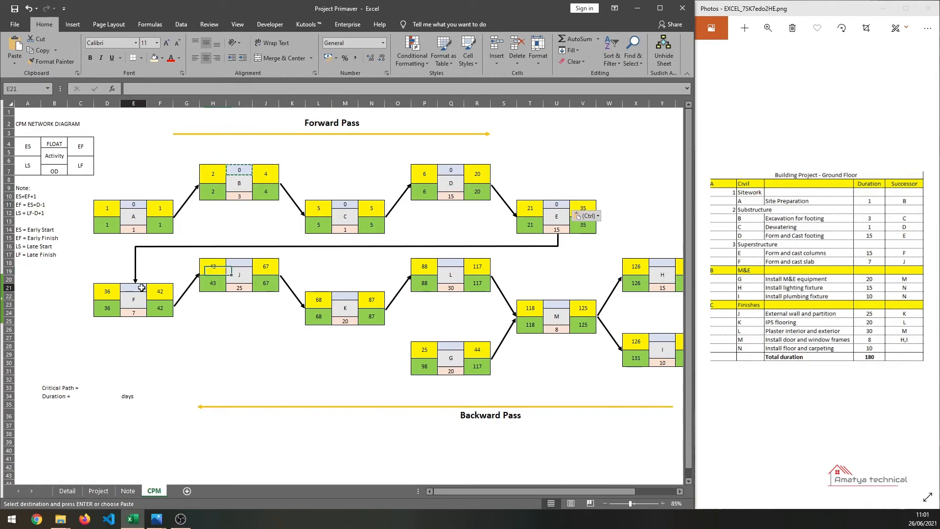
pyautogui.hotkey('ctrl', 'v')
pyautogui.click(239, 263)
pyautogui.hotkey('ctrl', 'v')
pyautogui.click(345, 296)
pyautogui.hotkey('ctrl', 'v')
pyautogui.click(451, 262)
pyautogui.hotkey('ctrl', 'v')
pyautogui.click(451, 346)
pyautogui.hotkey('ctrl', 'v')
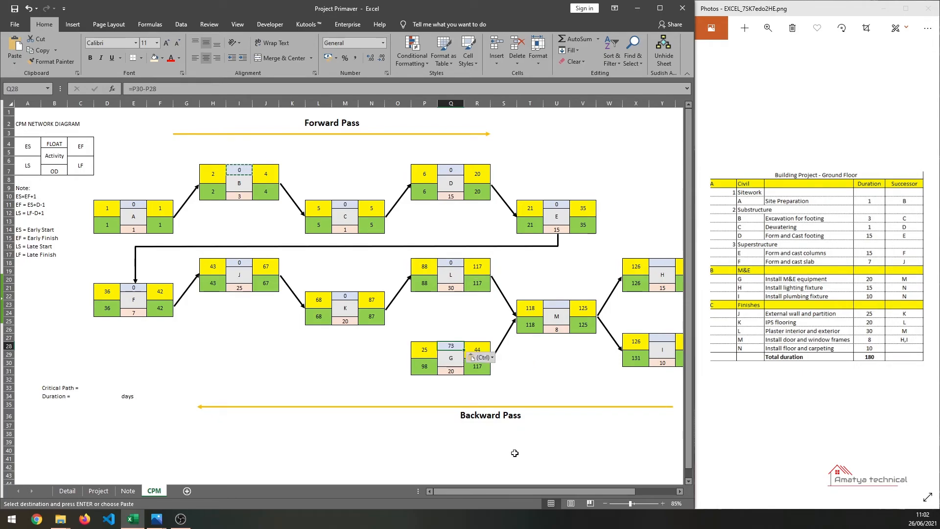
# - Copy activity L's float formula into the float cells of activities M, H, I and N
pyautogui.moveTo(498, 491); pyautogui.dragTo(613, 492)
pyautogui.click(315, 364)
pyautogui.press('Escape')
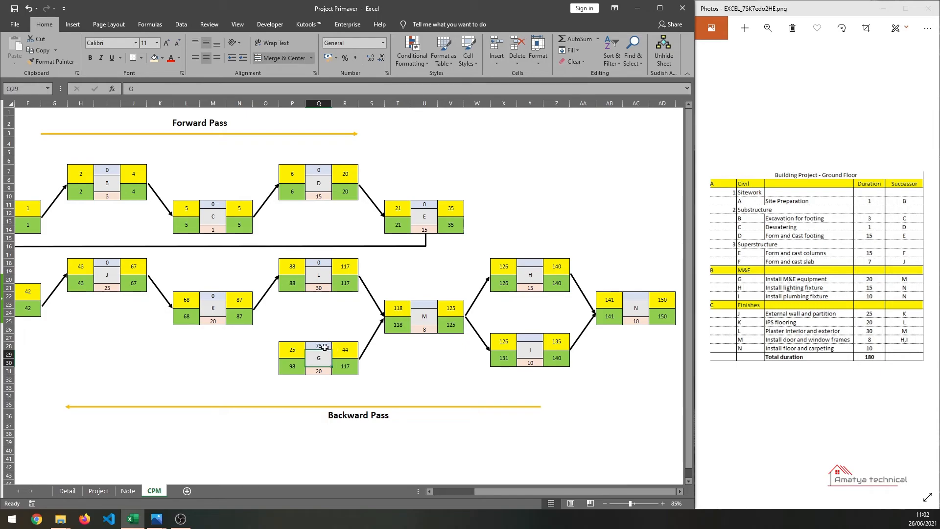
pyautogui.click(318, 263)
pyautogui.hotkey('ctrl', 'c')
pyautogui.click(424, 304)
pyautogui.hotkey('ctrl', 'v')
pyautogui.click(530, 264)
pyautogui.hotkey('ctrl', 'v')
pyautogui.click(535, 337)
pyautogui.hotkey('ctrl', 'v')
pyautogui.click(636, 295)
pyautogui.hotkey('ctrl', 'v')
pyautogui.click(609, 404)
pyautogui.press('Escape')
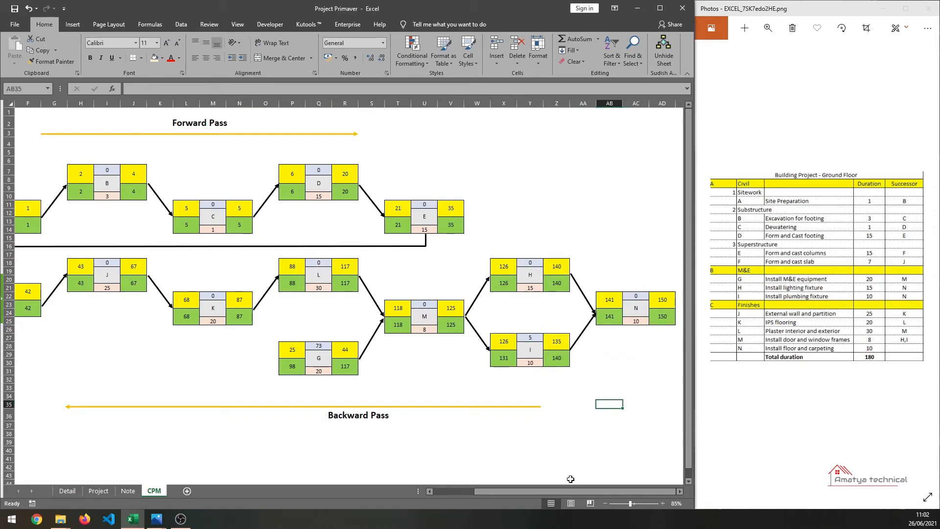
# - Maximize the window and enter the critical path as A+B+C+D+E+F+J+K+L+M+H+N next to Critical Path
pyautogui.click(659, 8)
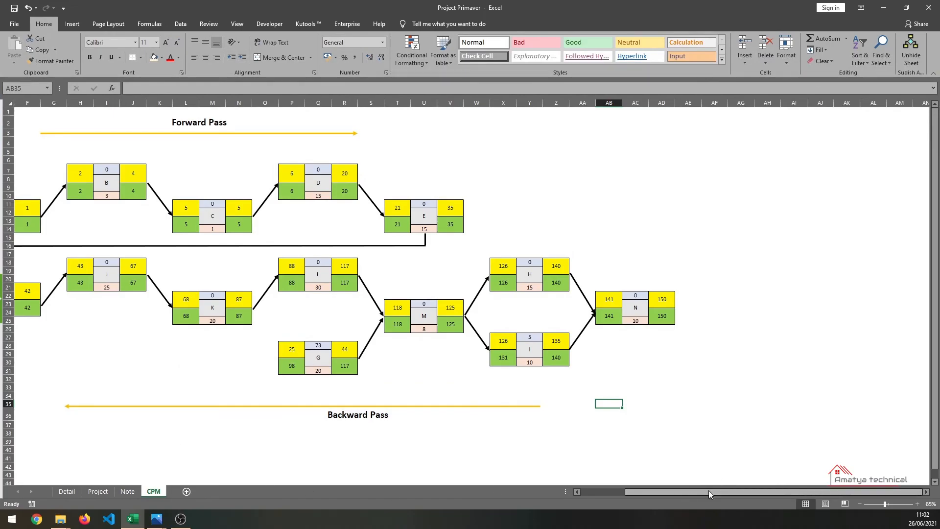
pyautogui.moveTo(709, 489); pyautogui.dragTo(621, 489)
pyautogui.click(107, 388)
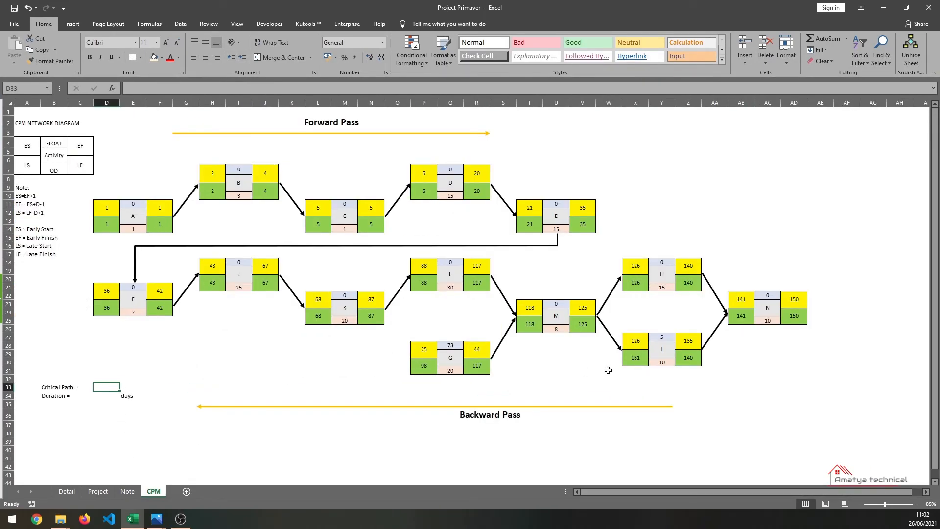
pyautogui.press('Left')
pyautogui.press('Right')
pyautogui.write('A')
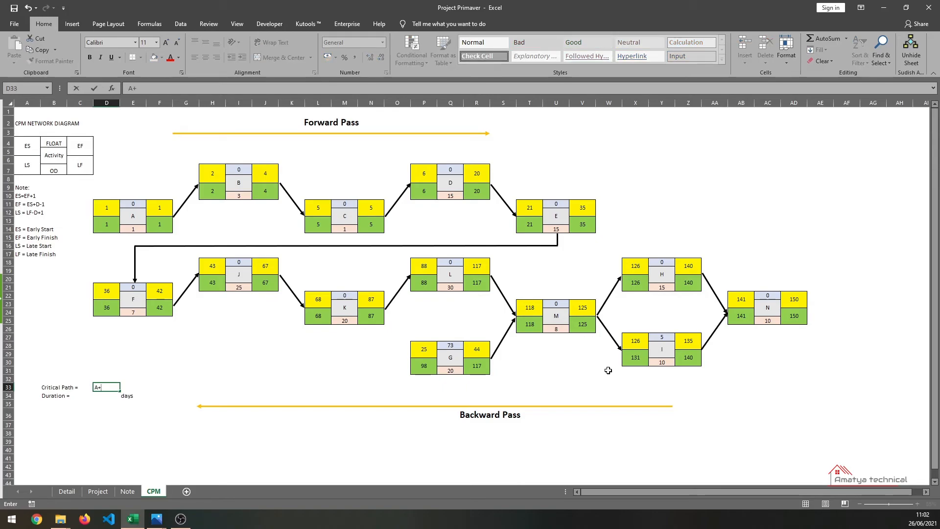
pyautogui.write('+B+C+D+E+F+J+J')
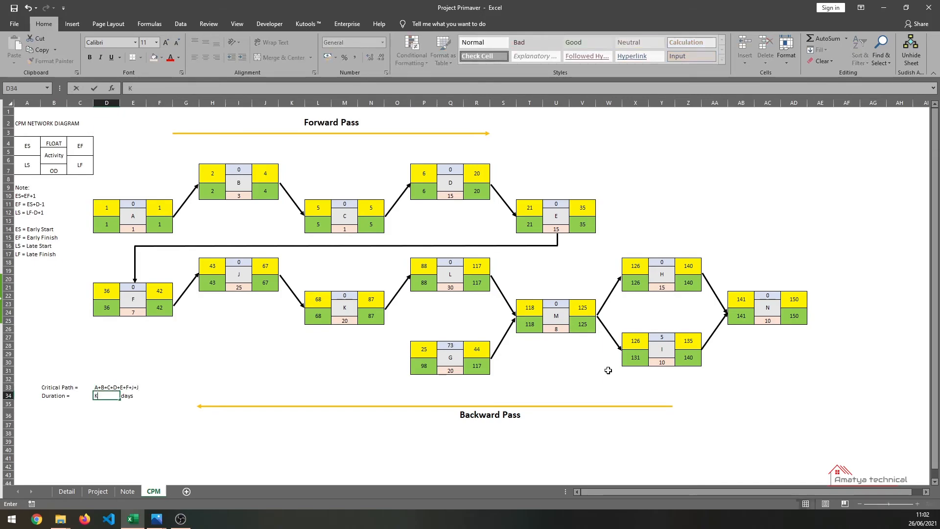
pyautogui.click(225, 88)
pyautogui.press('BackSpace')
pyautogui.write('K+')
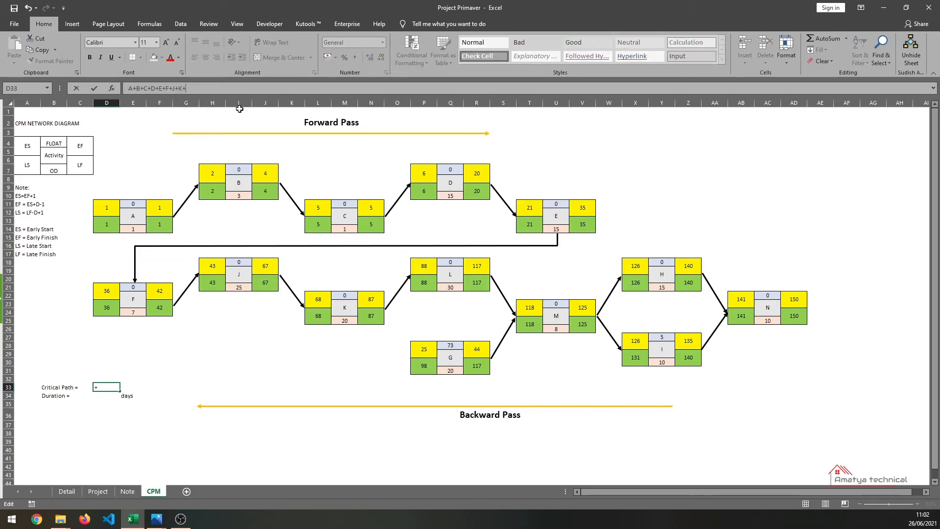
pyautogui.write('L+M+H+N')
pyautogui.press('Return')
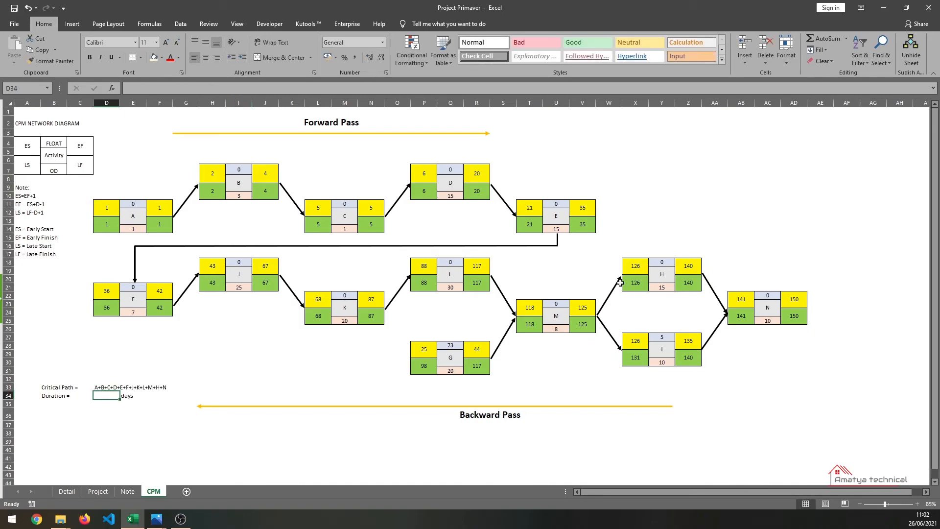
# - Enter a Duration formula summing the durations of activities A, B, C, D, E, F, J, K, L, M, H and N
pyautogui.click(666, 349)
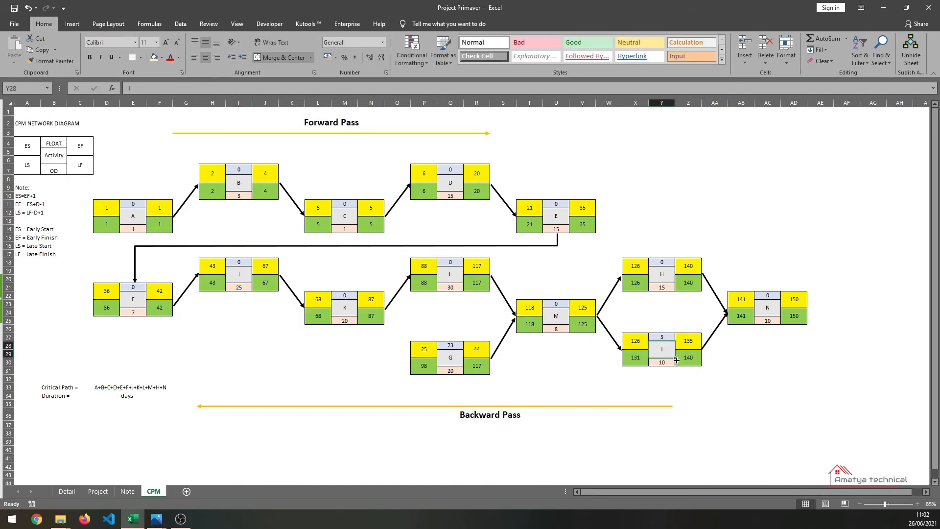
pyautogui.click(664, 338)
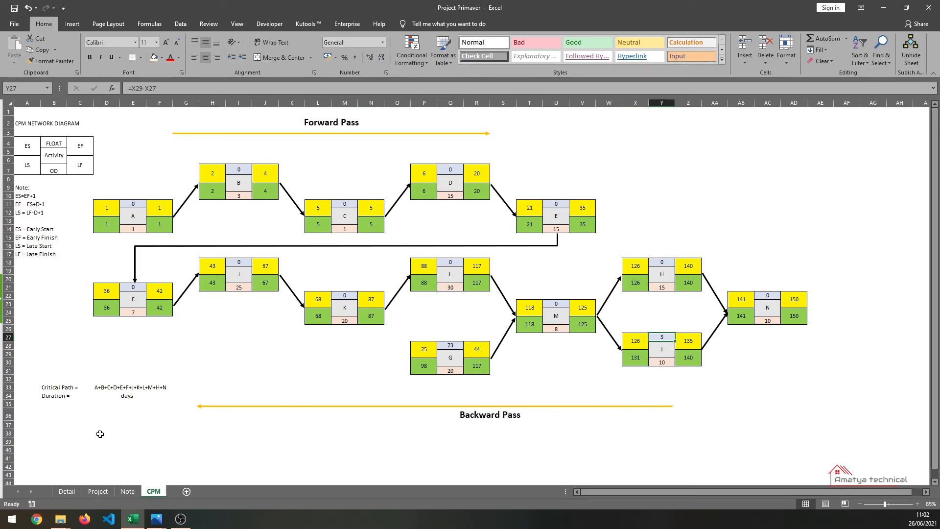
pyautogui.click(110, 396)
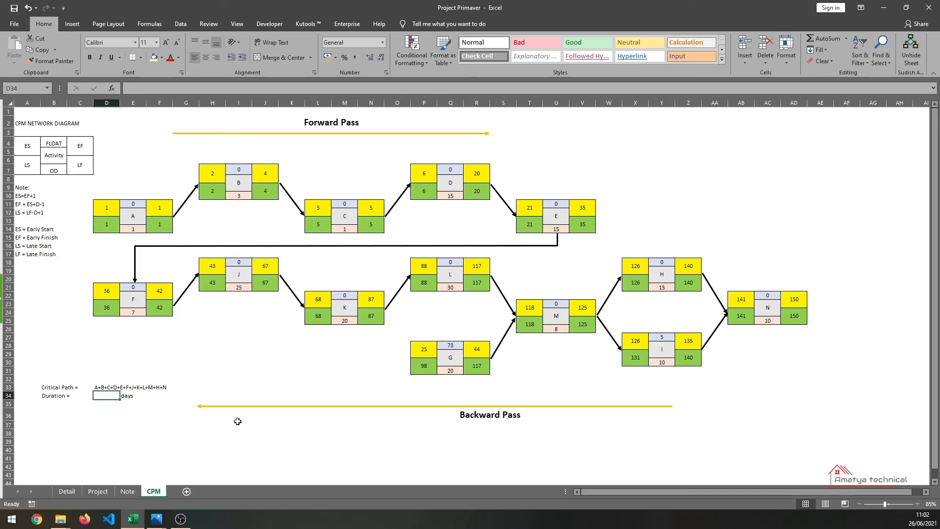
pyautogui.write('=')
pyautogui.click(138, 229)
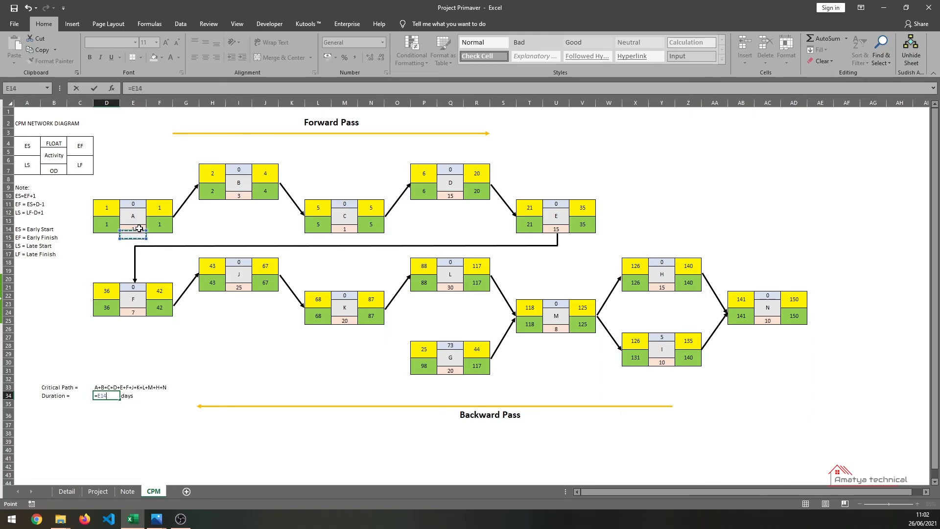
pyautogui.write('+')
pyautogui.click(221, 194)
pyautogui.write('+')
pyautogui.click(351, 228)
pyautogui.write('+')
pyautogui.click(447, 196)
pyautogui.write('+')
pyautogui.click(555, 229)
pyautogui.write('+')
pyautogui.click(132, 312)
pyautogui.write('+')
pyautogui.click(240, 287)
pyautogui.write('+')
pyautogui.click(351, 320)
pyautogui.write('+')
pyautogui.click(454, 291)
pyautogui.write('+')
pyautogui.click(561, 327)
pyautogui.write('+')
pyautogui.click(661, 288)
pyautogui.write('+')
pyautogui.click(766, 321)
pyautogui.press('Return')
pyautogui.press('Up')
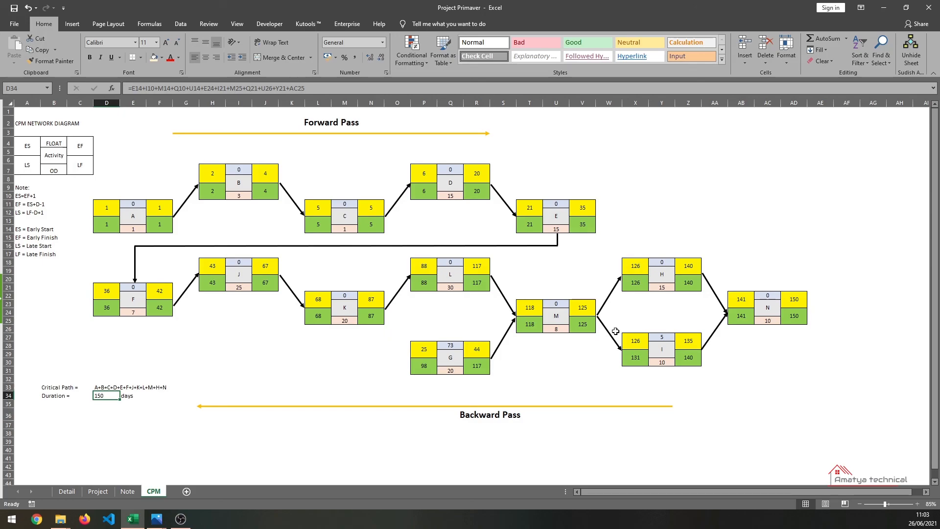
pyautogui.click(95, 476)
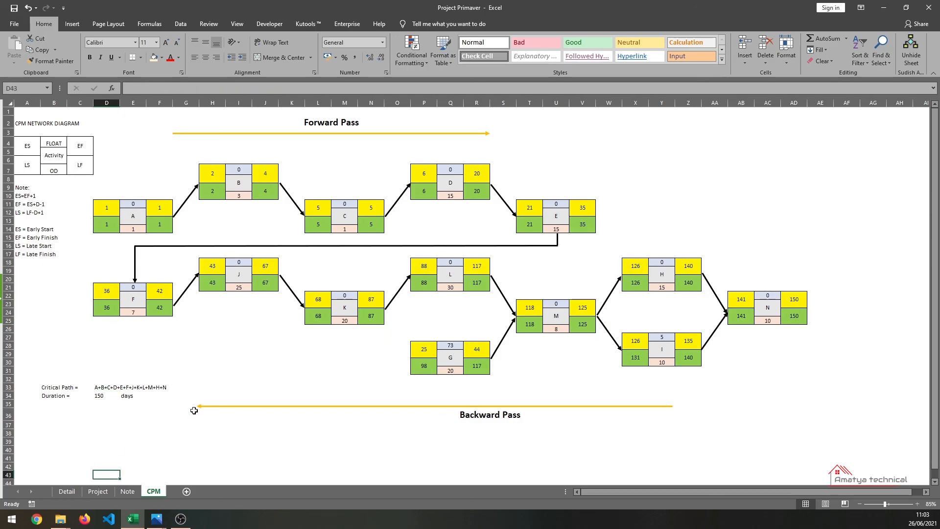
pyautogui.click(136, 432)
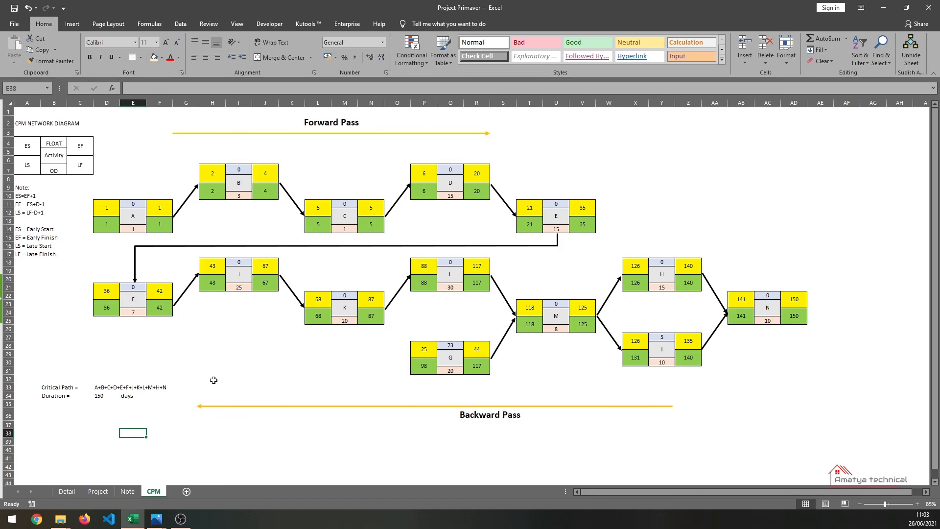
pyautogui.click(186, 321)
pyautogui.click(209, 360)
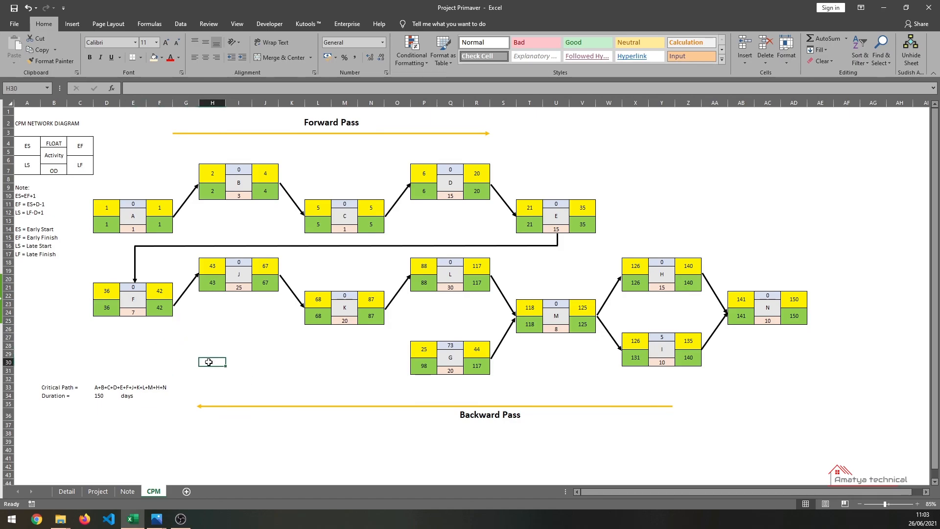